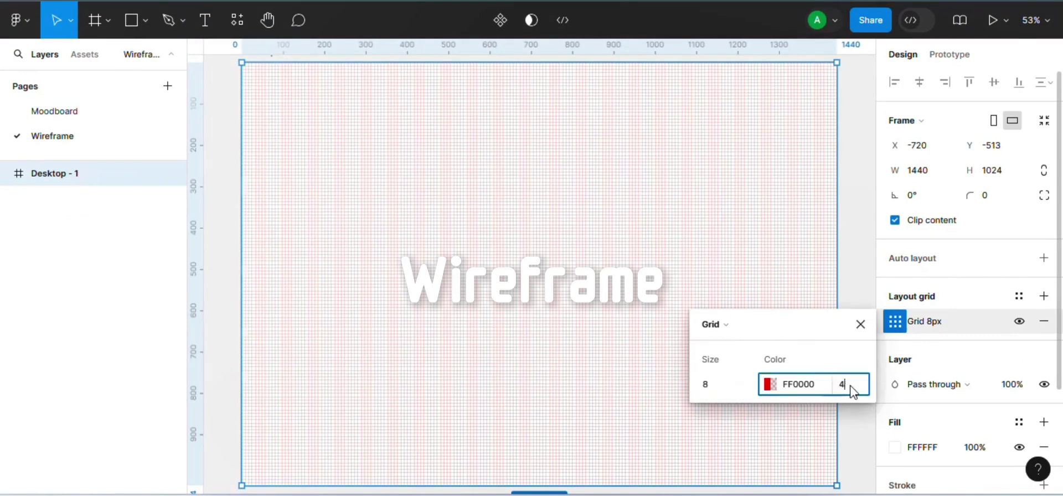
- Change the desktop frame's layout grid to 12 stretched columns with a margin of 100 and a gutter of 24
left_click(721, 327)
left_click(722, 347)
type("12")
key("Return")
left_click(840, 411)
type("1")
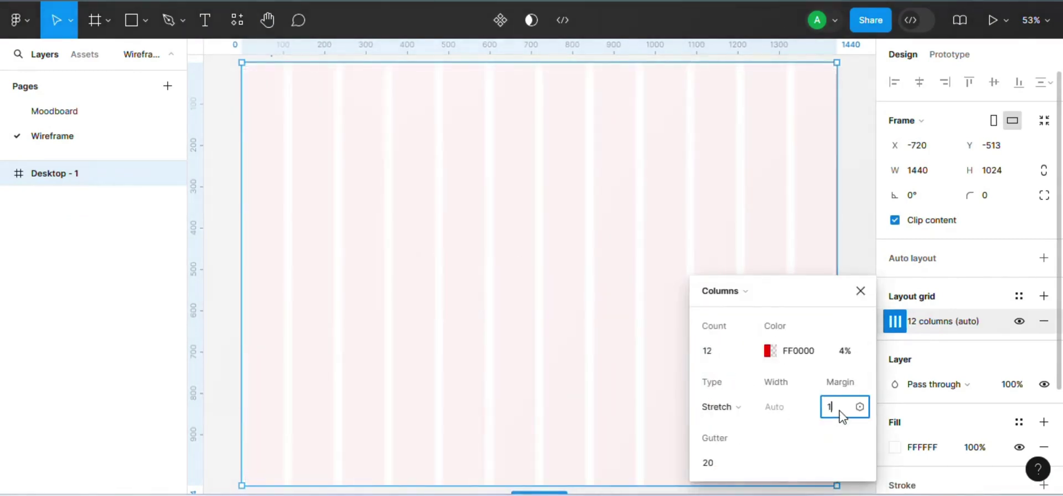
type("00")
key("Return")
type("24")
left_click(858, 154)
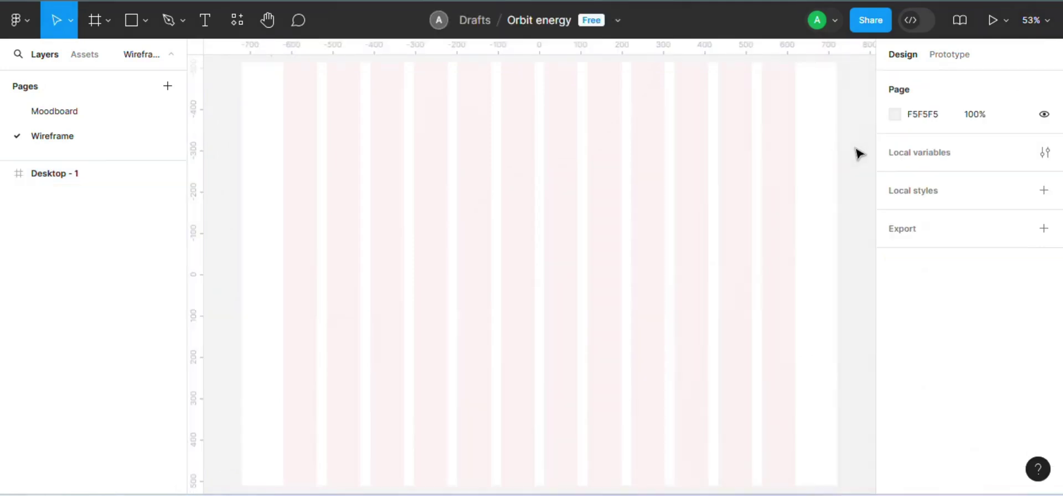
- Draw a diagonal line across the desktop frame and add a mirrored duplicate to form an image placeholder cross
key("l")
left_click_drag(242, 61, 836, 319)
key("ctrl+d")
right_click(811, 306)
scroll(861, 402, "down", 1)
left_click(863, 422)
left_click(864, 420)
scroll(869, 349, "up", 5)
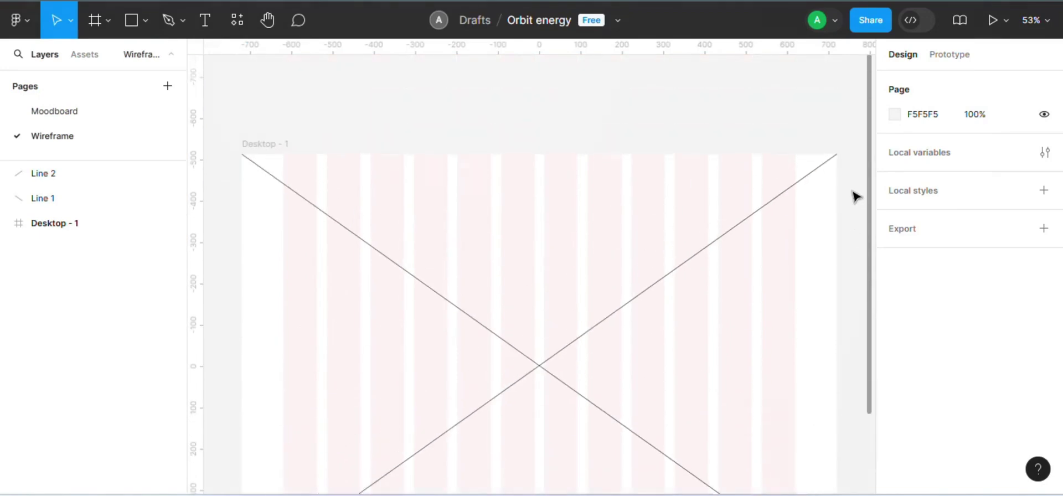
- Move both diagonal lines down to Y -374, keeping their ends on the frame's side edges
key("ctrl+0")
left_click_drag(529, 486, 380, 444)
left_click_drag(870, 203, 870, 172)
left_click(438, 268)
left_click_drag(220, 102, 219, 221)
key("minus")
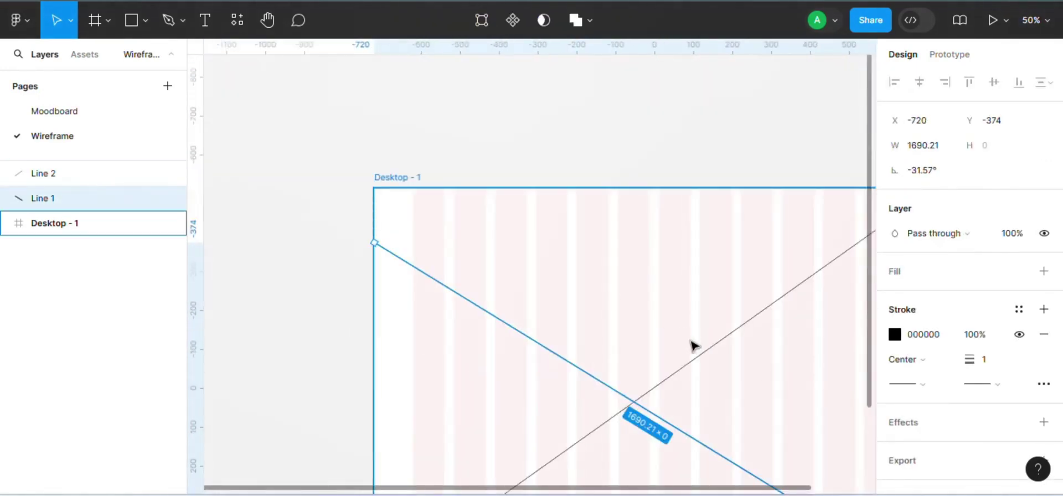
left_click(664, 379)
left_click_drag(577, 491, 659, 492)
left_click_drag(804, 186, 806, 244)
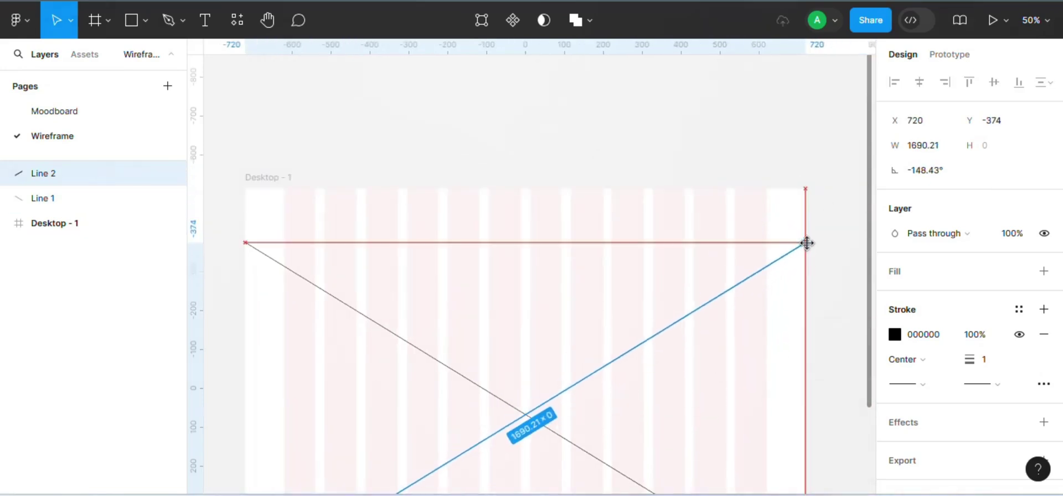
left_click(836, 259)
key("plus")
left_click_drag(537, 490, 409, 487)
left_click(385, 468)
key("ctrl+d")
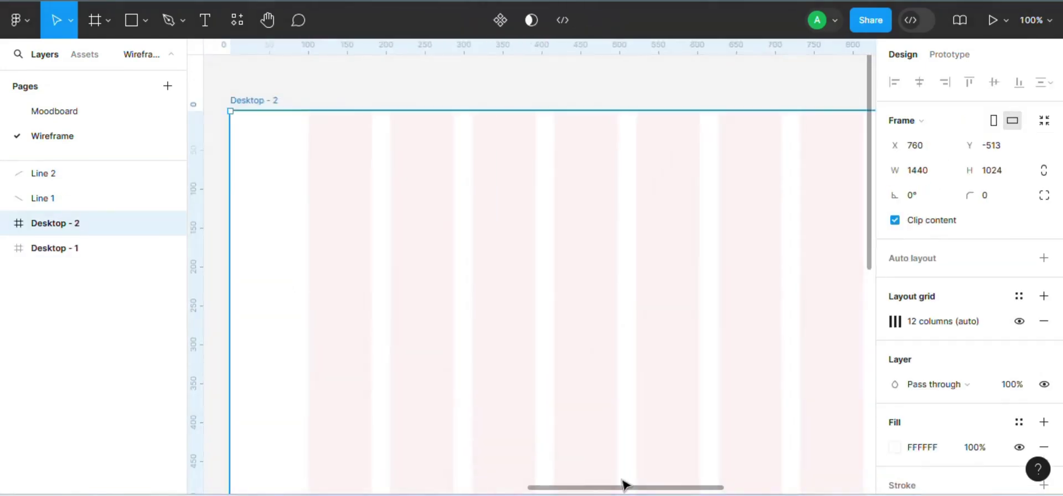
key("ctrl+z")
- Add a text layer reading "Logo" near the frame's top, at the start of the first column
left_click(577, 294)
key("minus")
key("minus")
left_click_drag(570, 488, 434, 465)
key("plus")
key("Escape")
scroll(563, 91, "left", 5)
key("t")
left_click(435, 211)
type("Logo")
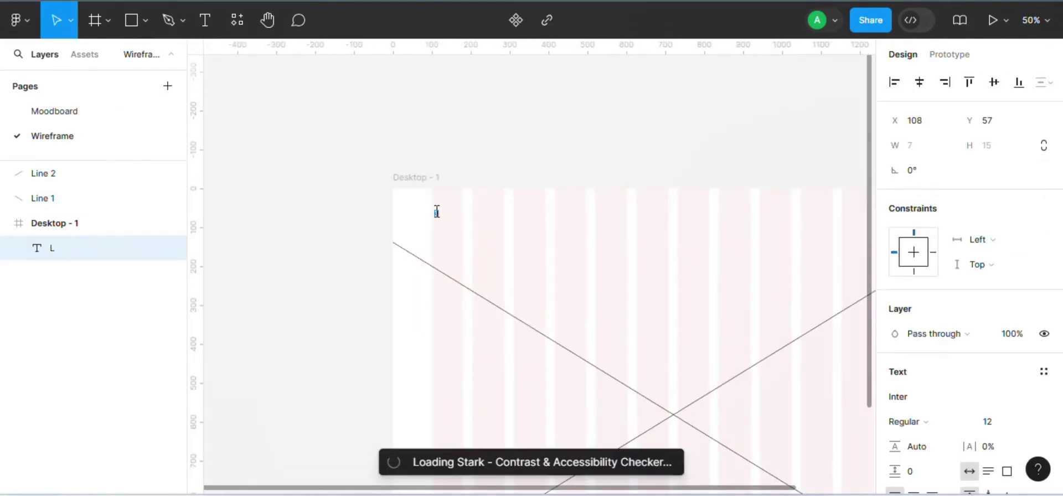
key("Escape")
- Set the Logo text to size 32 and a bold weight
left_click(1001, 428)
type("32")
key("Return")
left_click(908, 421)
left_click(964, 201)
- Copy the Logo text across the header to X 525 and set the copy to Medium weight, size 18
key("plus")
left_click_drag(381, 172, 705, 173)
left_click(900, 422)
left_click(942, 145)
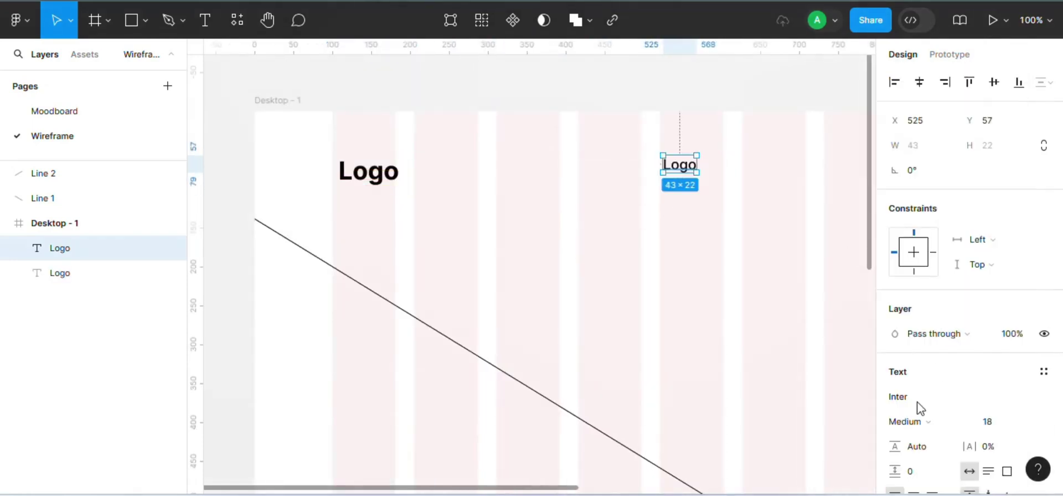
- Change the copied text to "Solar plans" in Regular weight, size 16
double_click(689, 168)
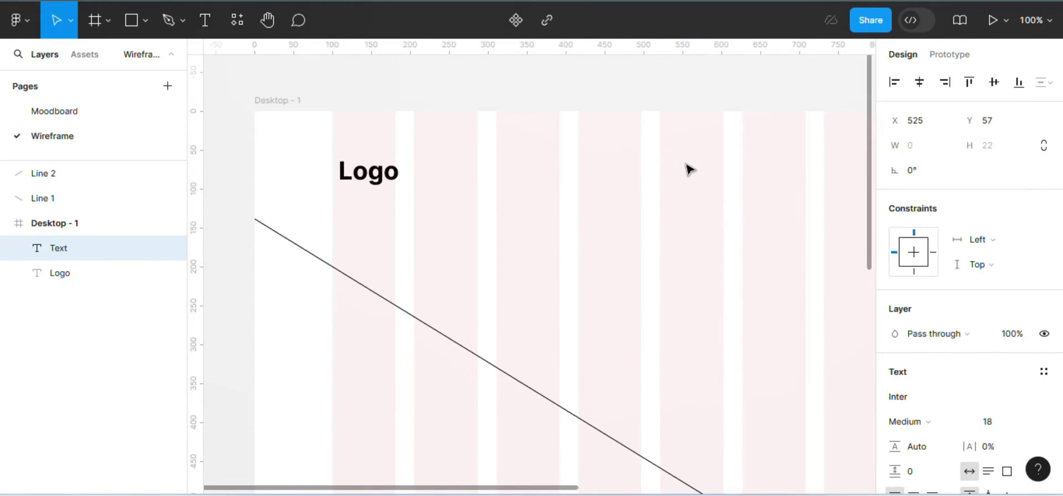
left_click(908, 421)
left_click(914, 131)
left_click(997, 422)
type("16")
key("Return")
- Copy the Solar plans text just below itself and change the copy to "Company"
left_click_drag(705, 167, 705, 193)
double_click(705, 193)
key("BackSpace")
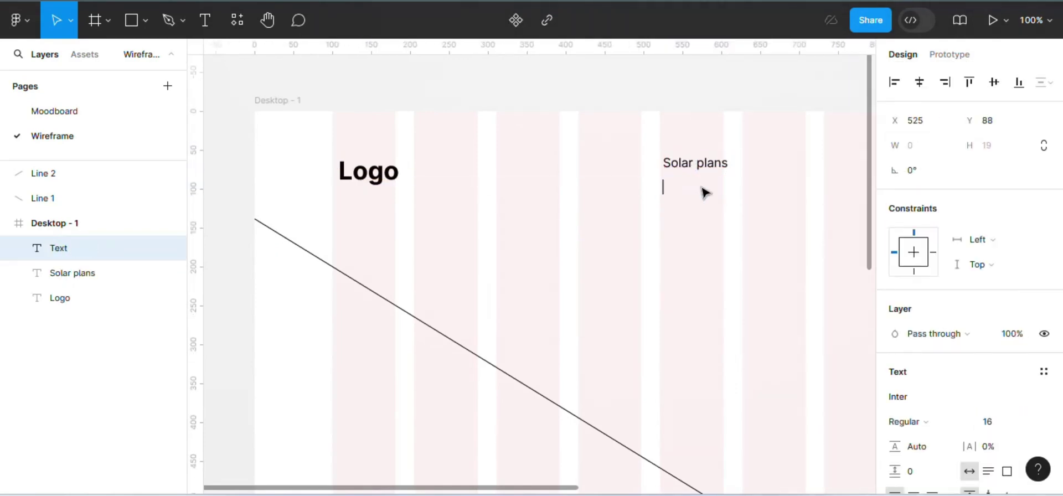
type("Company")
key("Escape")
- Copy the Company text just below itself and change the copy to "Resources"
left_click_drag(693, 190, 697, 209)
double_click(699, 211)
type("Resources")
key("Escape")
- Wrap each of the Resources, Company and Solar plans texts in its own frame
left_click(700, 188, "shift")
left_click(702, 164, "shift")
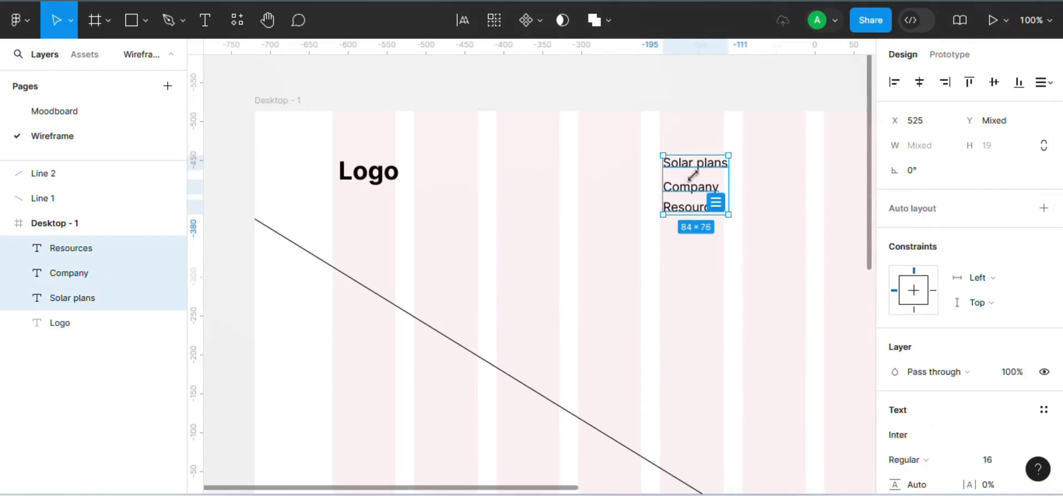
left_click(776, 222)
left_click(695, 208)
right_click(687, 211)
left_click(736, 218)
left_click(691, 187)
right_click(691, 187)
left_click(742, 219)
left_click(677, 162)
right_click(677, 162)
left_click(745, 219)
- Add auto layout to each of the three menu item frames
left_click(709, 189, "shift")
left_click(702, 208, "shift")
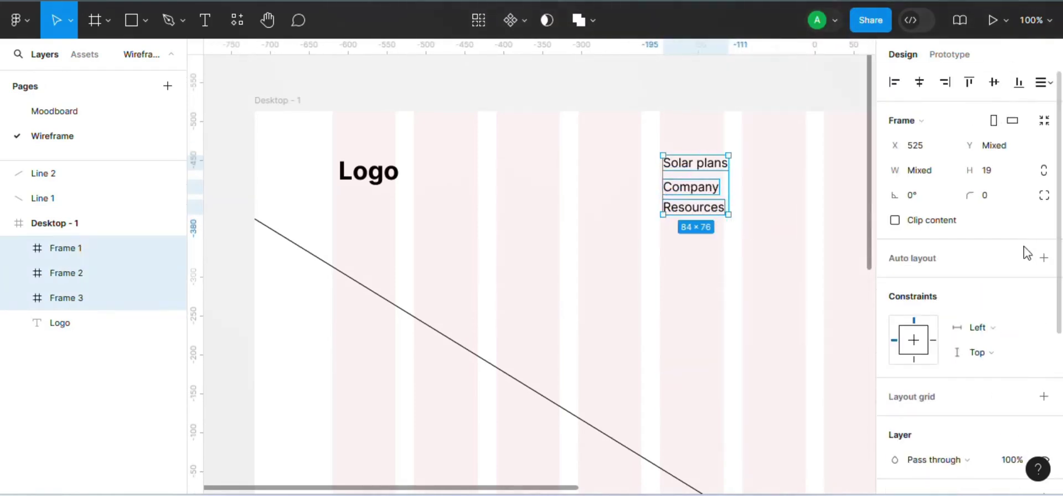
left_click(755, 216)
left_click(702, 209)
left_click(1044, 258)
left_click(699, 188)
left_click(1044, 259)
left_click(704, 164)
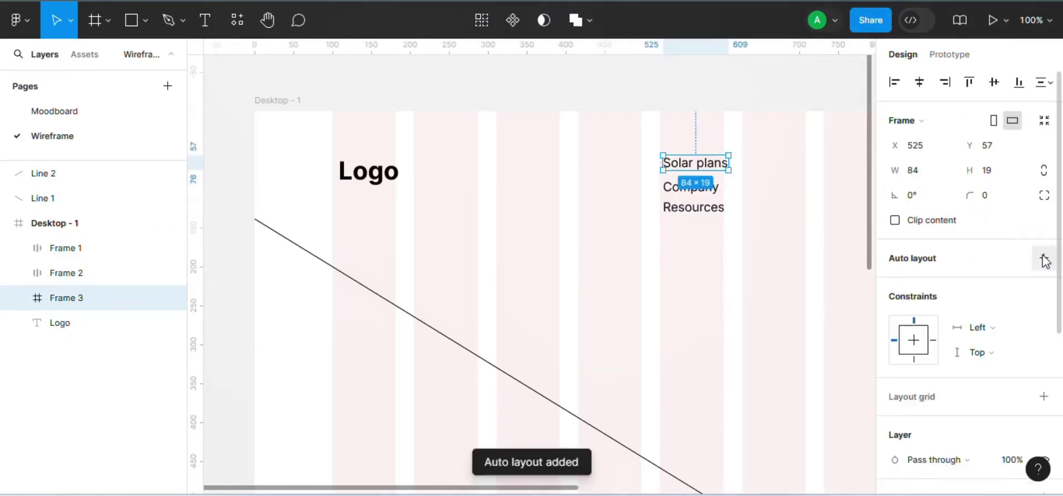
left_click(1044, 259)
- Give the three menu item frames a vertical padding of 10 and a horizontal padding of 20
left_click(711, 190, "shift")
left_click(709, 209, "shift")
left_click(1001, 362)
type("10")
key("Return")
left_click(922, 370)
type("20")
key("Return")
- Combine the three menu items in a horizontal auto layout frame whose width hugs its contents
left_click(1044, 283)
left_click(913, 311)
left_click(919, 195)
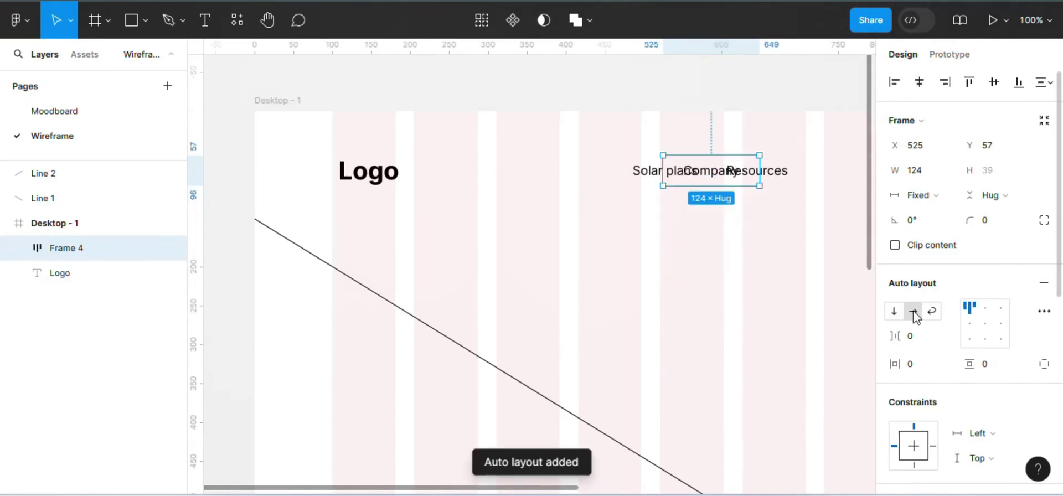
left_click(954, 215)
- Set the spacing between the items of the menu frame to 40
left_click(18, 248)
left_click(39, 274)
left_click(919, 339)
type("40")
key("Return")
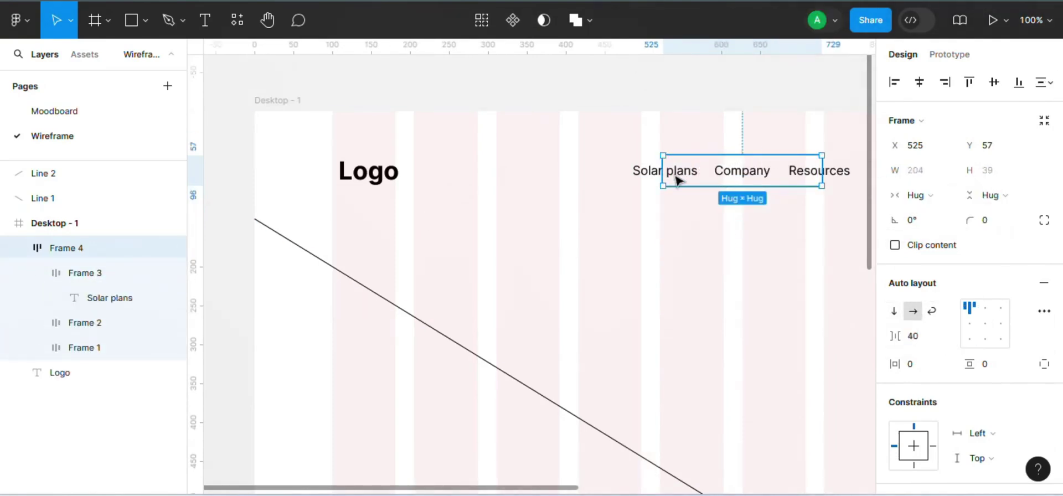
- Set the individual menu item frames to hug the width of their text
double_click(671, 173)
left_click(919, 196)
left_click(944, 214)
left_click(834, 171)
left_click(85, 348)
left_click(932, 196)
left_click(944, 215)
- Move the menu frame beside the Logo text, to X 266
left_click(803, 272)
key("ctrl+minus")
left_click_drag(688, 217, 583, 219)
key("shift+Right")
key("shift+Right")
key("shift+Right")
key("Right")
key("Right")
key("Right")
scroll(540, 233, "right", 5)
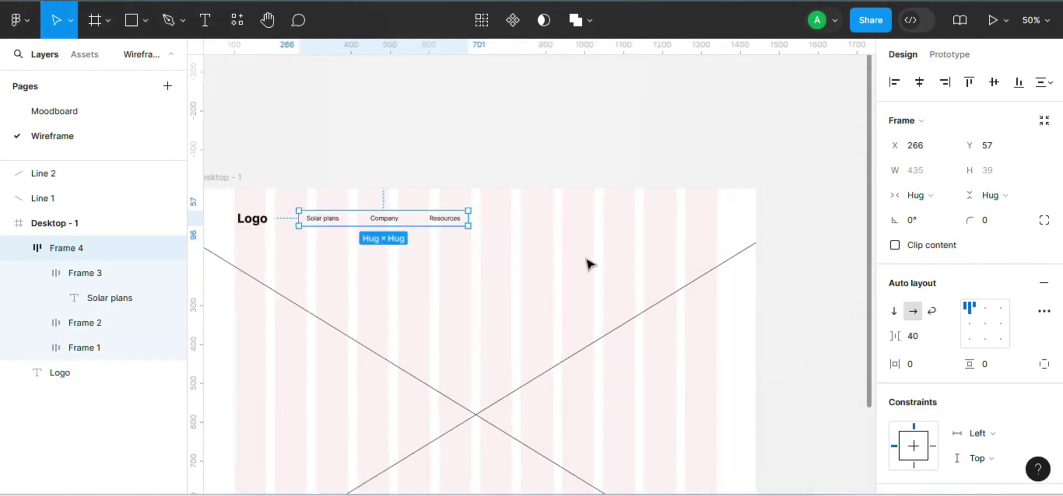
- Copy the Resources item to the far end of the header and style it as a button with F5F5F5 text and a black fill
left_click(443, 221)
left_click_drag(443, 221, 715, 231)
scroll(899, 429, "down", 6)
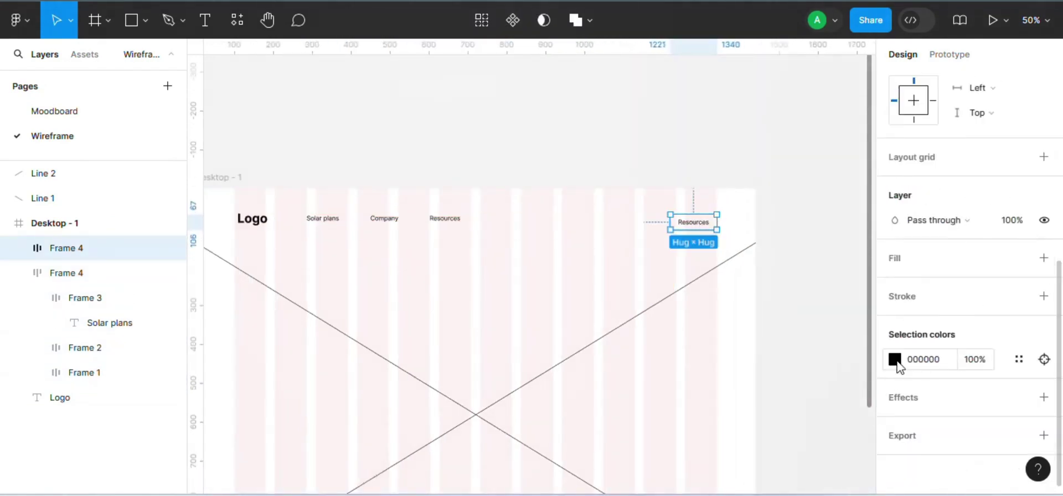
left_click(896, 360)
left_click(745, 421)
left_click(1043, 258)
left_click(895, 285)
left_click(710, 421)
left_click(663, 362)
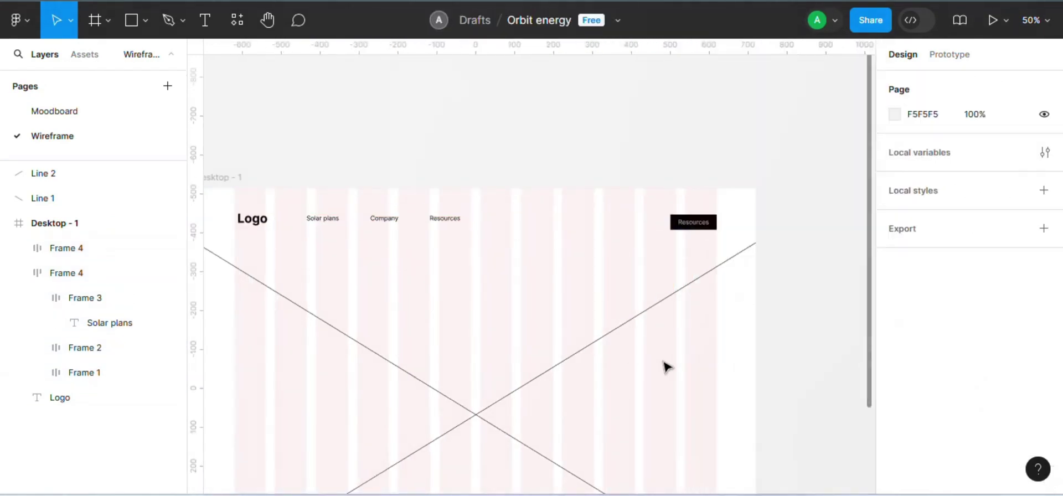
- Change the black button's label to "Get a free quote"
key("ctrl+plus")
left_click_drag(618, 489, 691, 490)
double_click(731, 179)
double_click(731, 178)
key("BackSpace")
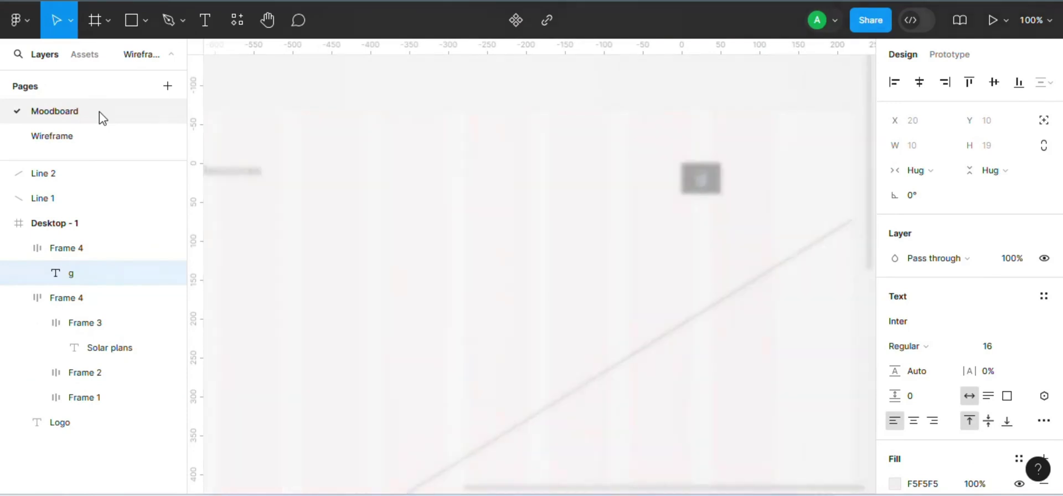
key("Escape")
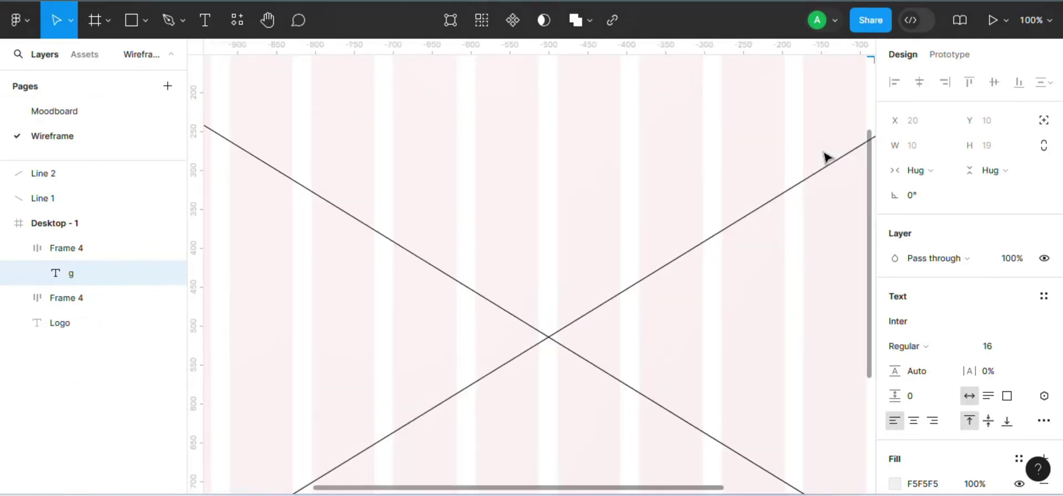
left_click_drag(870, 214, 870, 83)
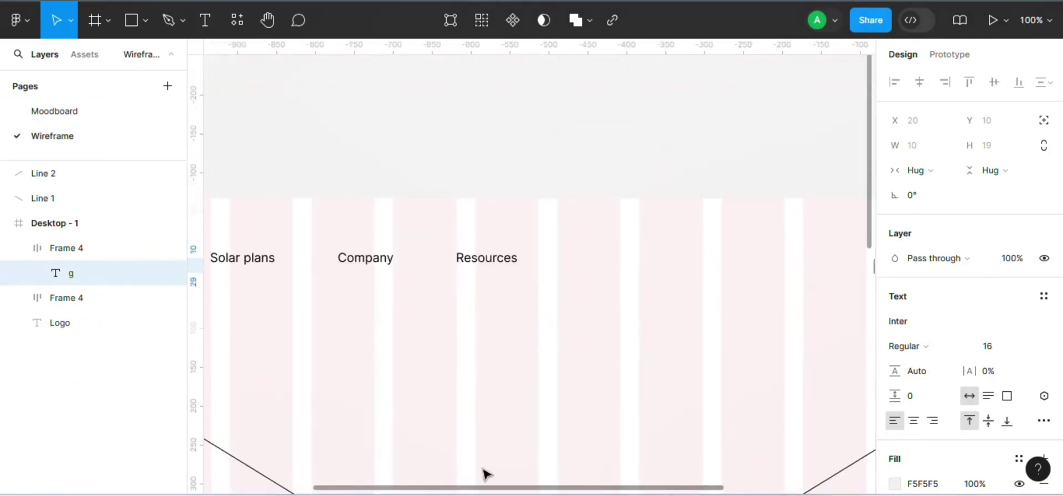
left_click_drag(516, 488, 676, 488)
double_click(637, 267)
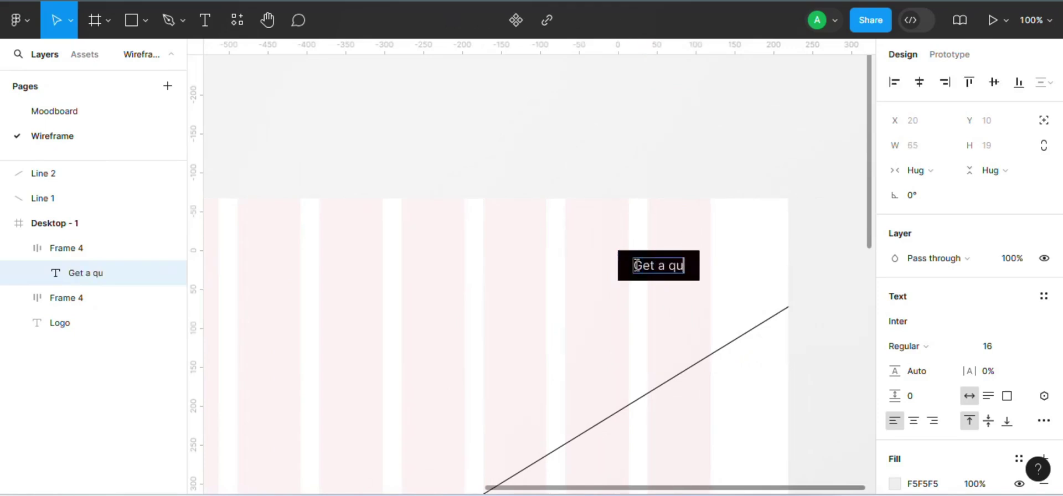
key("Escape")
key("Escape")
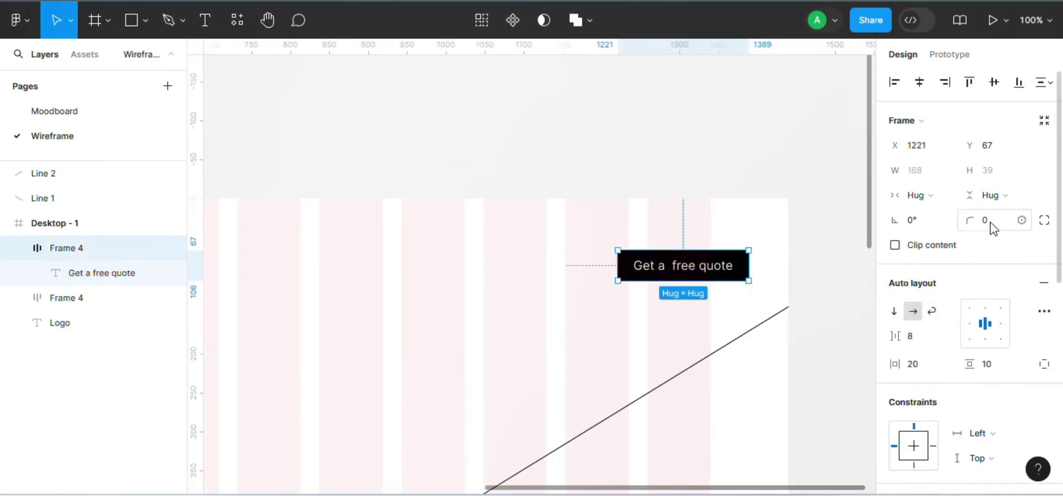
- Make the button label's weight heavier and move the button to X 1171, flush with the last column's outer edge
double_click(704, 269)
left_click(955, 347)
left_click(948, 365)
left_click(789, 298)
left_click(721, 263)
scroll(520, 266, "down", 5)
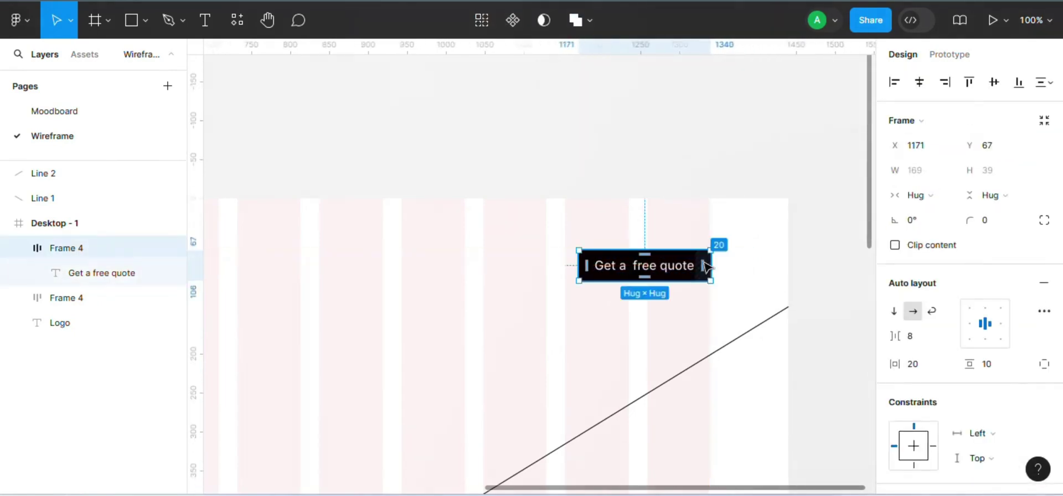
- Combine the Logo text and the menu frame in a horizontal auto layout with a spacing of 80
left_click(382, 264)
left_click(347, 264, "shift")
left_click(1044, 283)
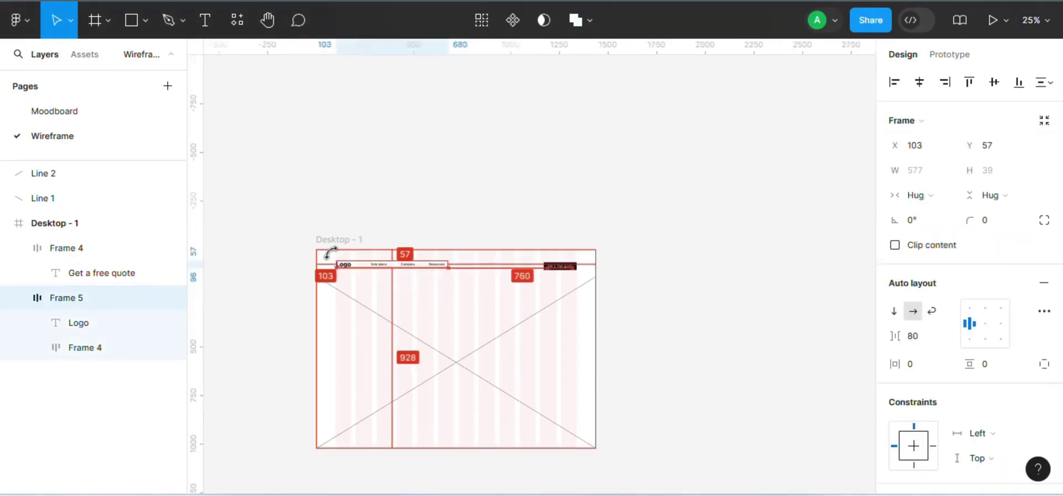
- Combine the logo-and-menu group and the button in a 1240 wide horizontal auto layout at X 100 with Auto spacing
left_click(571, 266)
left_click(421, 265, "shift")
left_click(1044, 308)
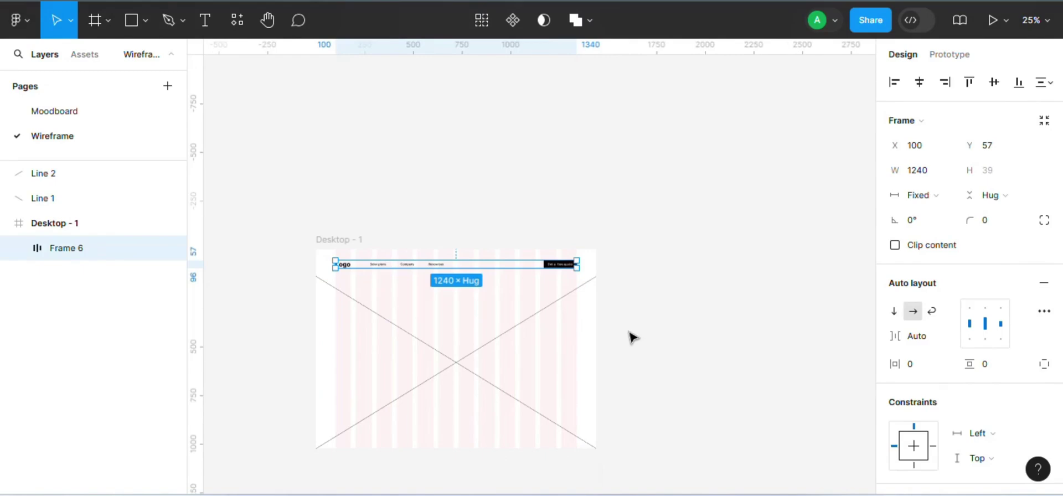
scroll(631, 338, "up", 3)
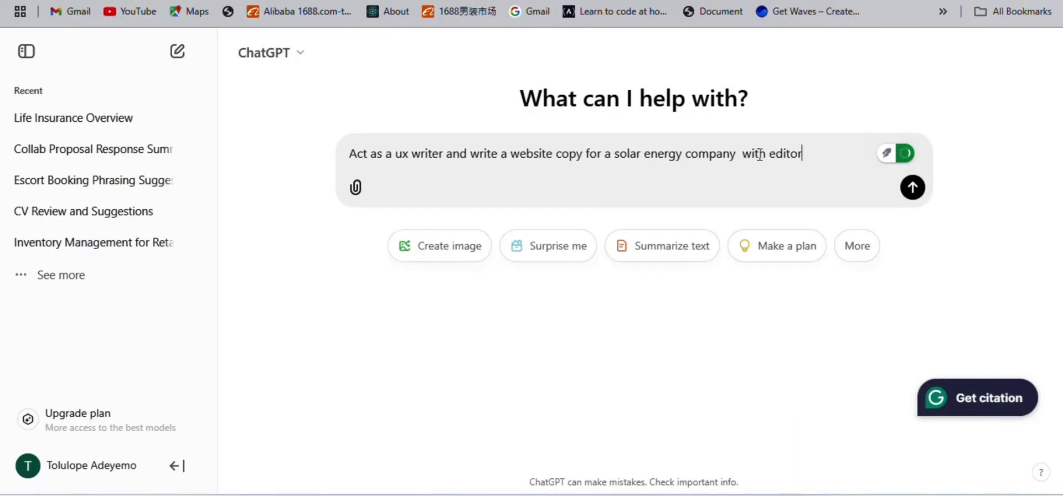
- Switch to ChatGPT and request editorial-style solar energy website copy covering the hero, two major benefits, solar panel feature, why choose us and CTA sections
type("le focus")
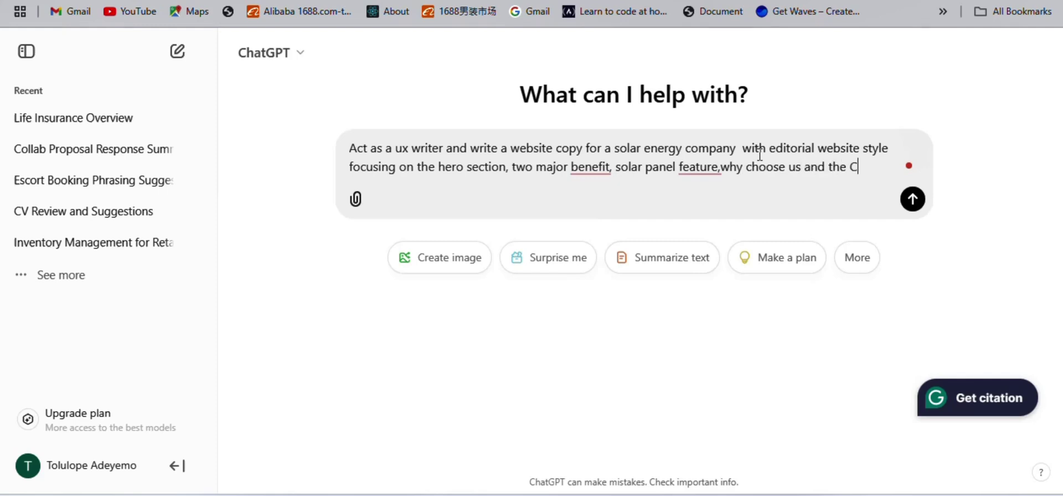
left_click(914, 203)
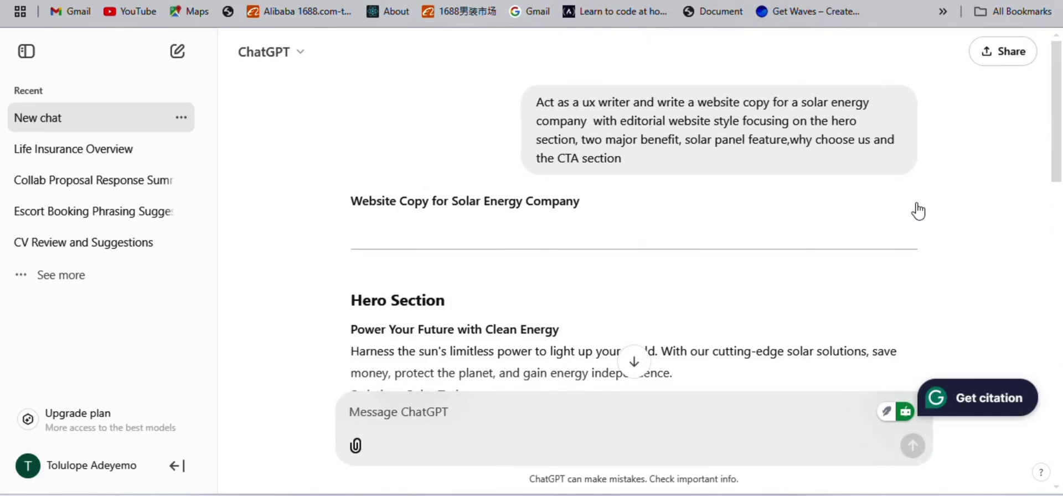
left_click_drag(1058, 82, 1061, 387)
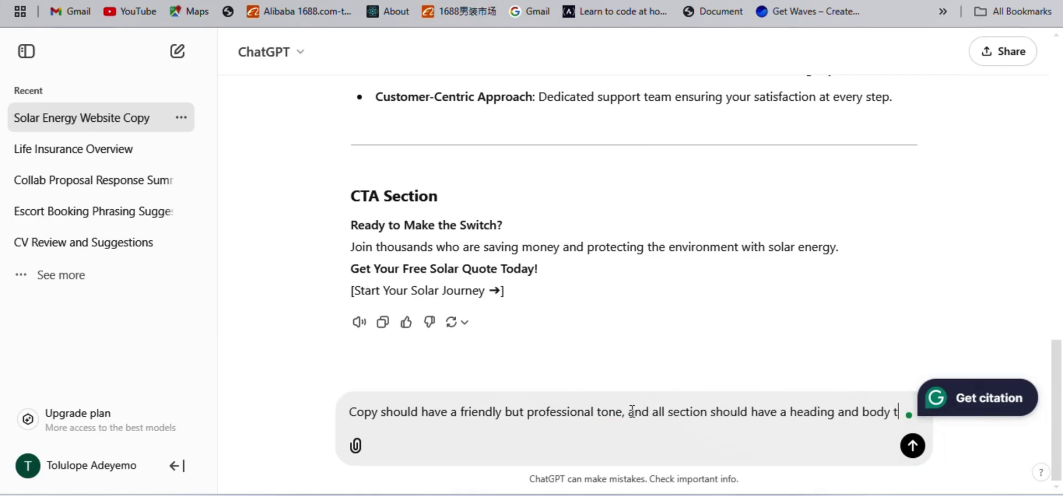
- Ask ChatGPT for copy with a friendly but professional tone, with a heading and more detailed body text in every section
type("ext with more details")
key("Return")
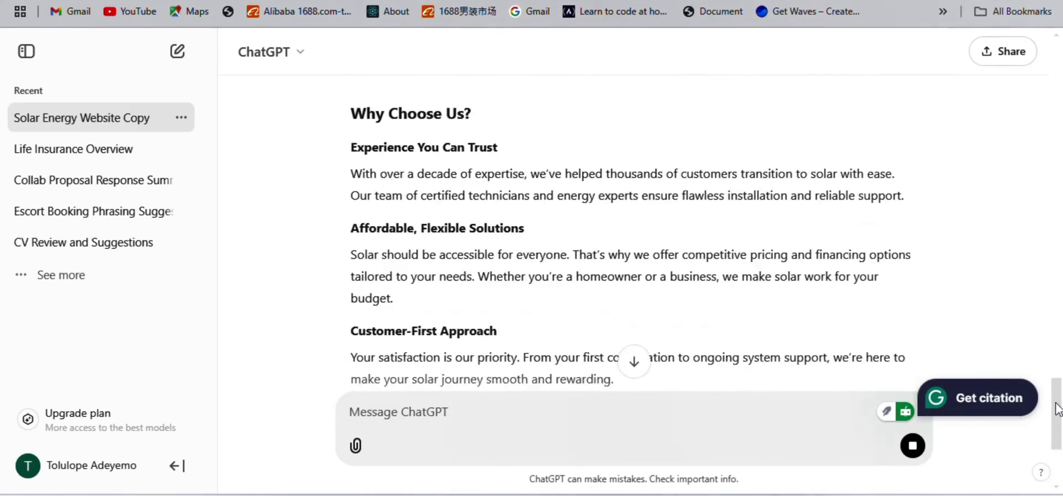
- Copy the headline "Power Your Future with Clean Energy" from the reply and paste it as a new text layer in the Figma hero
left_click_drag(1058, 447, 1058, 108)
left_click_drag(560, 182, 353, 186)
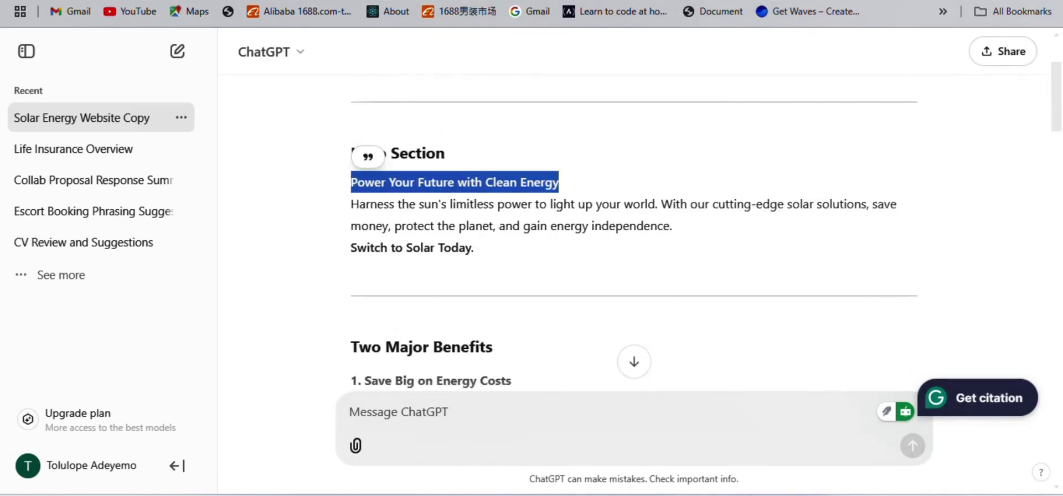
key("ctrl+c")
left_click(766, 437)
key("t")
left_click(306, 263)
key("ctrl+v")
left_click(613, 267)
- Style the hero headline as Bold, size 88, and wrap it onto two lines in a text box about 1031 wide
left_click(1012, 423)
key("BackSpace")
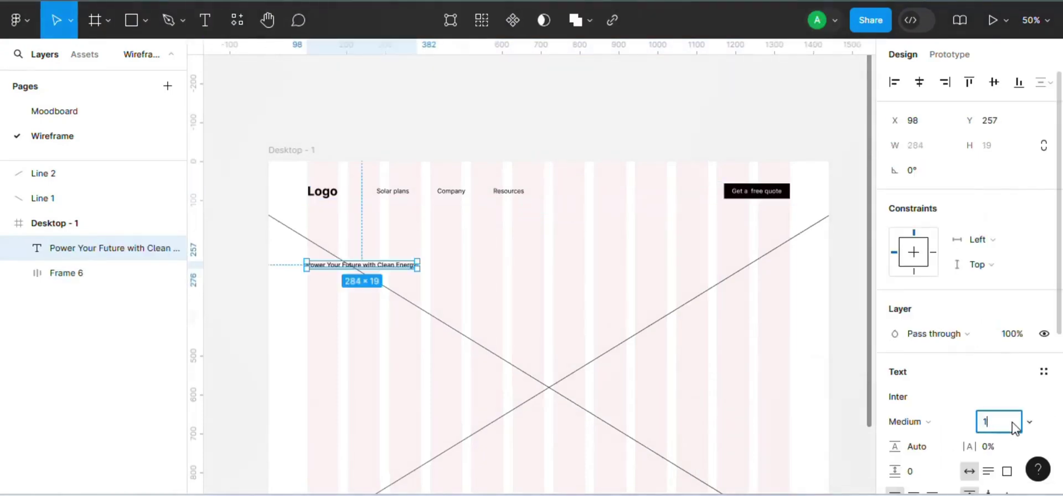
type("120")
key("Return")
left_click(909, 422)
left_click(926, 188)
key("minus")
left_click_drag(842, 275, 610, 267)
left_click(992, 421)
type("88")
key("Return")
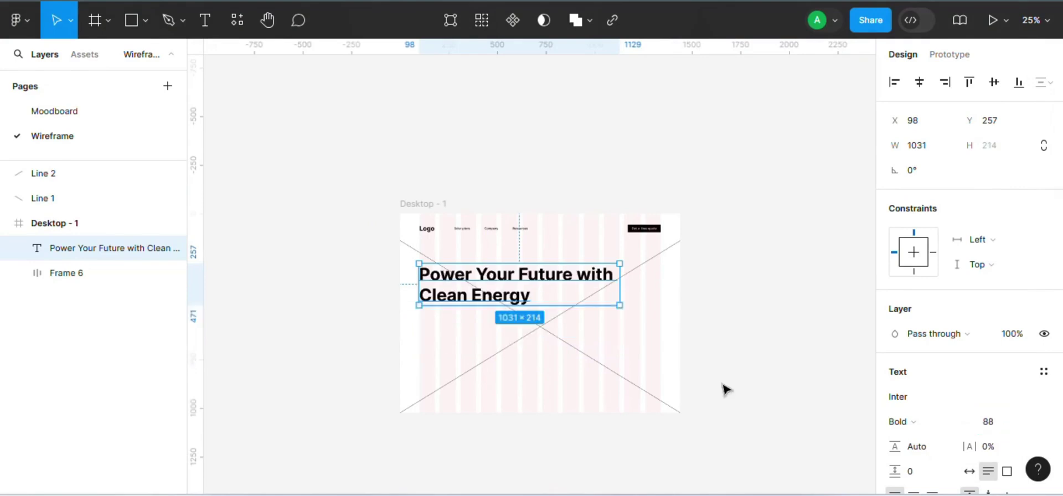
- Duplicate the headline below itself and replace the copy's text with ChatGPT's hero paragraph beginning "The future is solar, and it starts with you"
key("plus")
left_click_drag(531, 280, 625, 243)
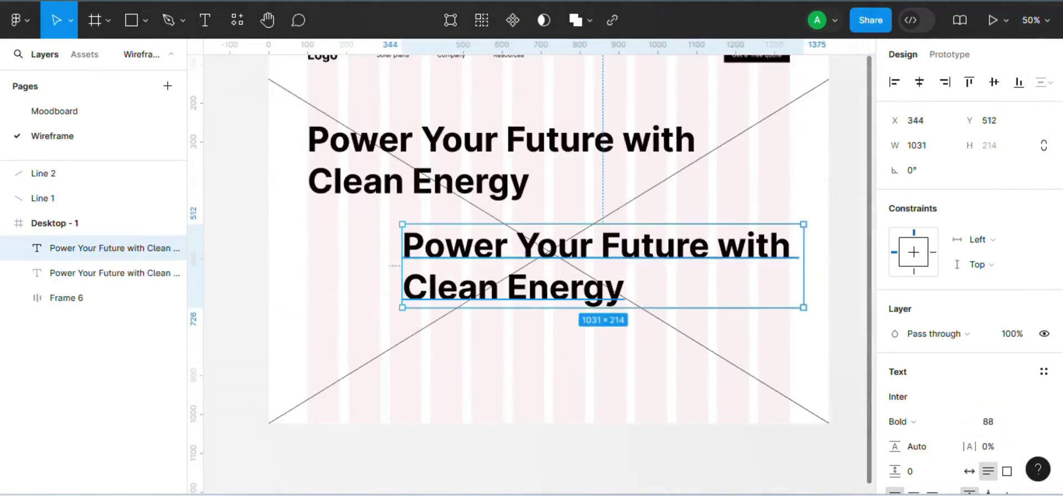
key("alt+Tab")
left_click_drag(1059, 118, 1049, 279)
left_click_drag(743, 262, 350, 224)
mouse_move(780, 451)
double_click(640, 268)
key("ctrl+v")
- Set the hero paragraph to Regular, size 20, line height 32, and narrow it so it ends at the last grid column
left_click(988, 421)
type("20")
key("Return")
left_click(899, 421)
left_click(917, 133)
left_click(920, 446)
type("4")
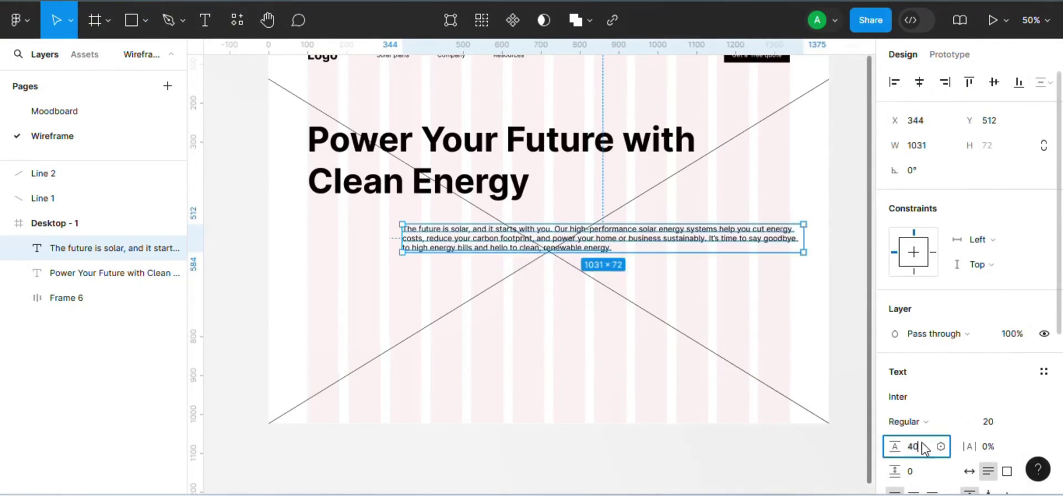
key("Return")
left_click_drag(671, 250, 666, 257)
left_click_drag(398, 258, 512, 261)
mouse_move(742, 257)
left_mouse_down()
mouse_move(738, 277)
mouse_move(738, 268)
left_mouse_up()
- Set the hero headline's font size to 72
scroll(620, 205, "up", 1)
left_click(590, 184)
left_click(999, 420)
key("BackSpace")
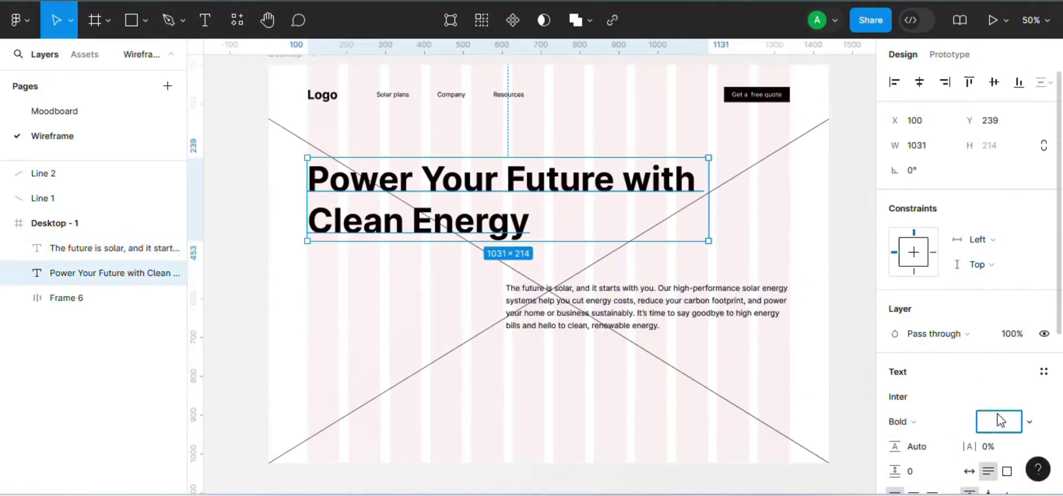
type("72")
key("Return")
- Replace the hero paragraph with ChatGPT's shorter copy beginning "Harness the sun's limitless power" and narrow its text box to 608
left_click(506, 291)
left_click(798, 426)
scroll(674, 233, "up", 5)
left_click_drag(673, 219, 347, 199)
key("ctrl+c")
left_click(764, 432)
double_click(689, 308)
key("ctrl+a")
key("BackSpace")
key("ctrl+v")
key("Escape")
left_click_drag(505, 308, 553, 309)
- Duplicate the header button below the hero paragraph and relabel it with ChatGPT's "Switch to Solar Today"
left_click_drag(770, 95, 600, 323)
key("Down")
mouse_move(800, 493)
left_click(803, 444)
left_click_drag(472, 236, 353, 237)
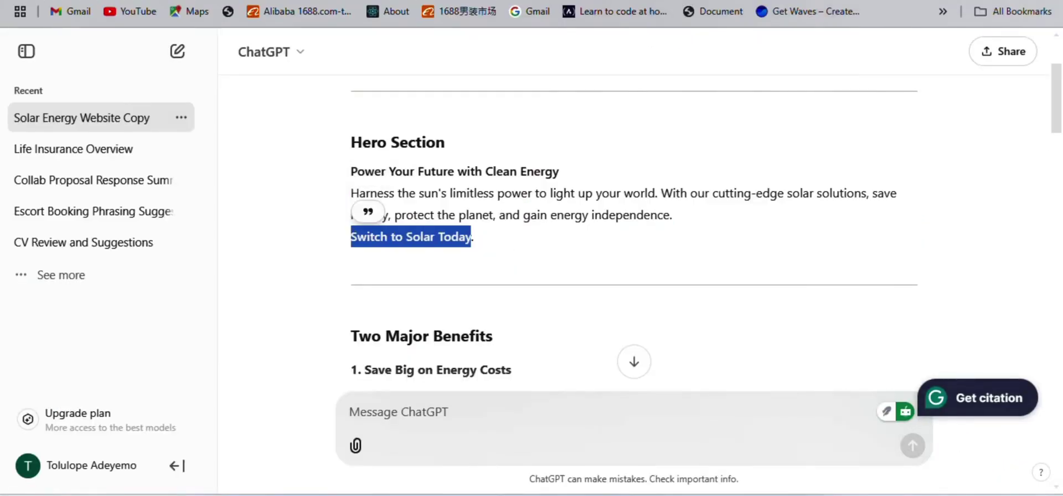
key("ctrl+c")
key("alt+Tab")
double_click(570, 328)
key("ctrl+v")
- Extend the Desktop - 1 frame downward to a height of about 1417
key("ctrl+minus")
left_click(429, 152)
left_click_drag(608, 368, 608, 440)
key("ctrl+plus")
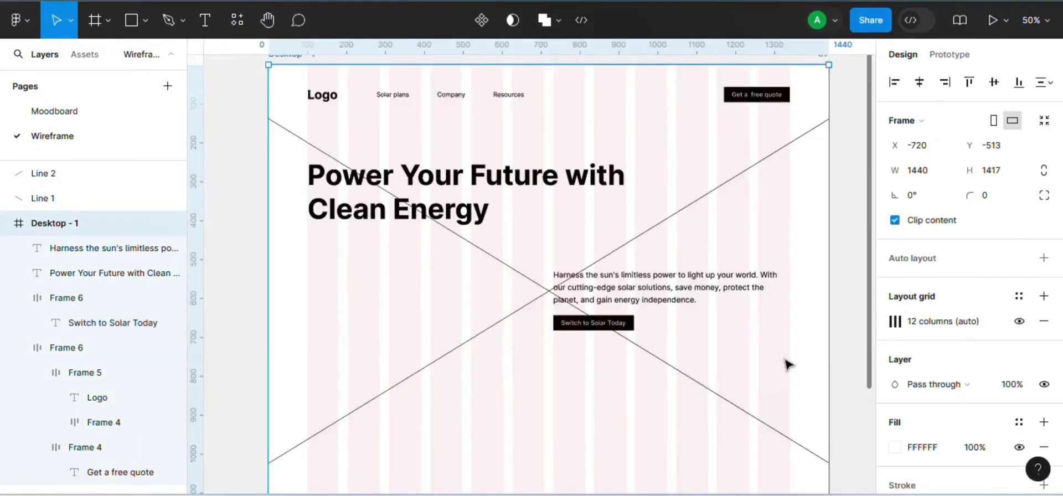
- Draw a 292 by 346 image frame over the first three columns below the hero and fill it with light grey F4F3F3
scroll(864, 413, "down", 5)
key("f")
left_click_drag(303, 331, 422, 465)
left_click(1043, 321)
left_click(895, 346)
left_click(697, 113)
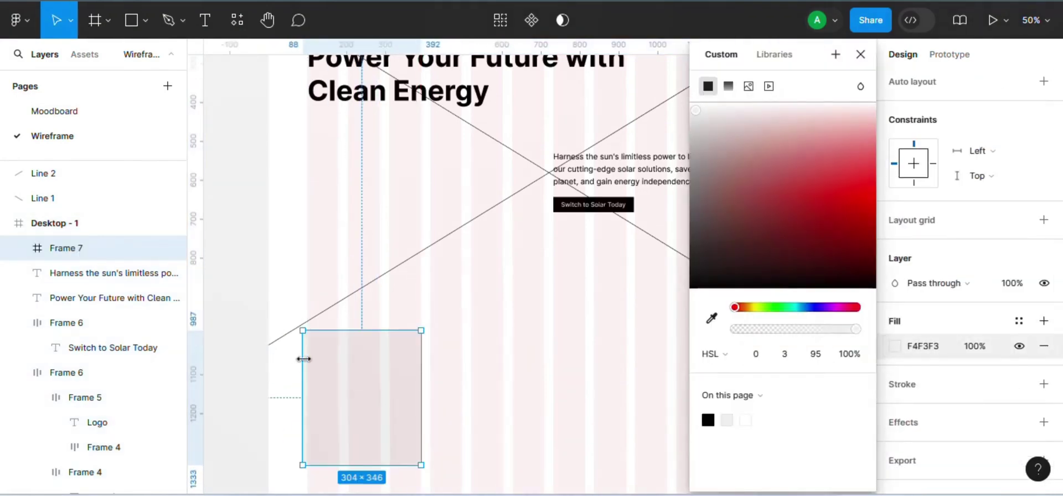
key("Escape")
- Draw a diagonal line across the grey image frame, then duplicate and flip it horizontally to form a placeholder cross
key("l")
left_click_drag(307, 333, 419, 465)
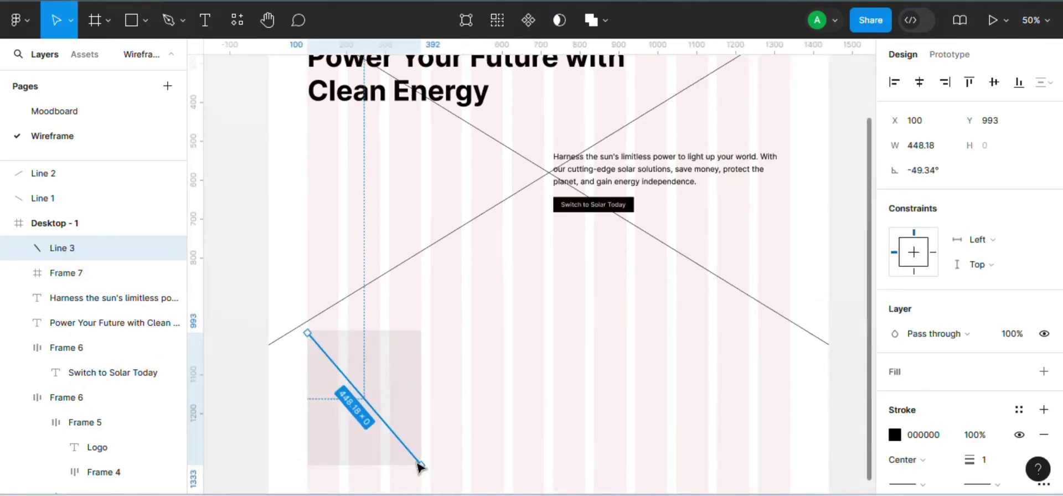
key("ctrl+d")
right_click(420, 467)
left_click(499, 444)
left_click(558, 396)
- Place two copies of the hero paragraph beside the image placeholder, one above the other
left_click(636, 166)
key("ctrl+d")
left_click_drag(703, 172, 573, 202)
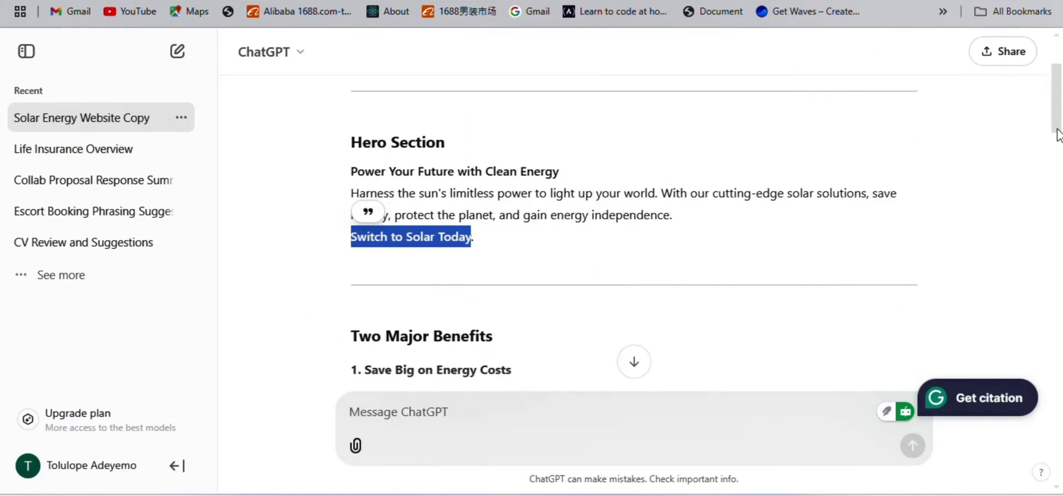
- Replace the upper paragraph copy with ChatGPT's heading "Save Big on Energy Costs" and give it a larger size and heavier weight
scroll(1059, 140, "down", 5)
left_click_drag(519, 119, 367, 117)
key("ctrl+c")
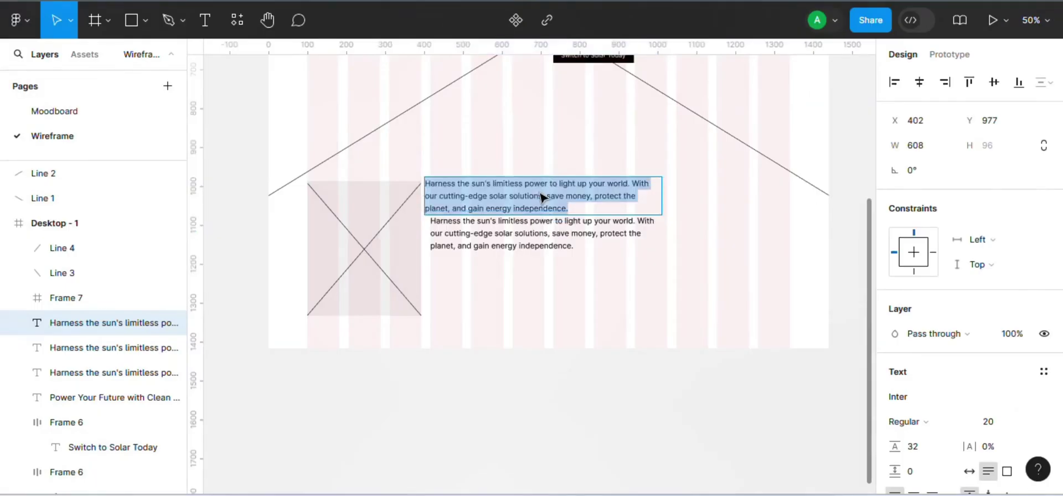
key("ctrl+v")
left_click(991, 422)
left_click(908, 421)
left_click(942, 171)
- Replace the lower paragraph copy with ChatGPT's benefit text beginning "Reduce your electricity bills by up to 70%"
left_click(805, 447)
left_click_drag(551, 165, 363, 158)
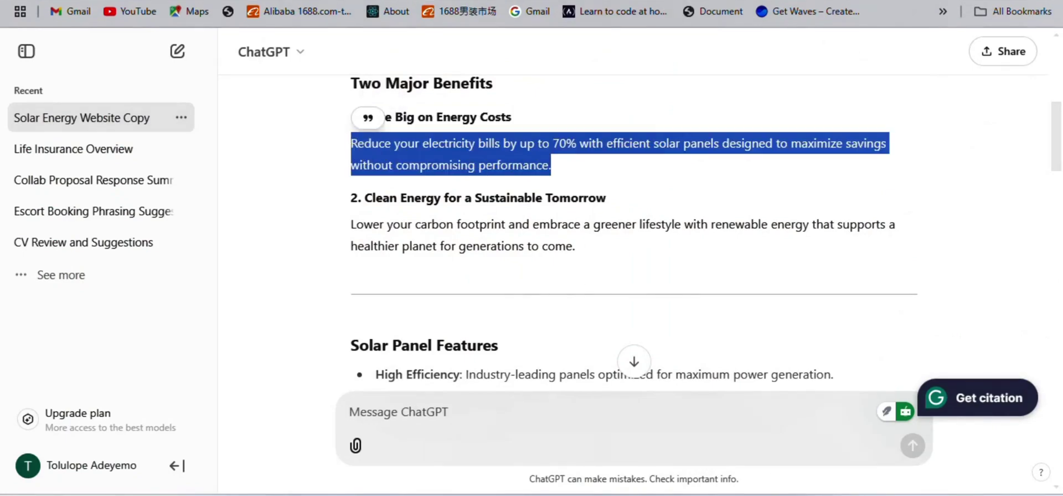
key("ctrl+c")
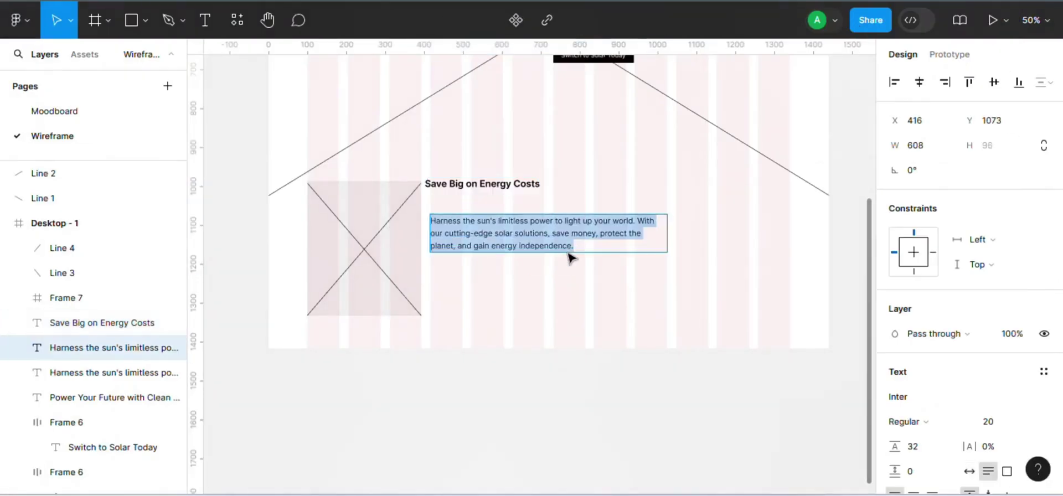
key("BackSpace")
key("ctrl+v")
left_click(805, 443)
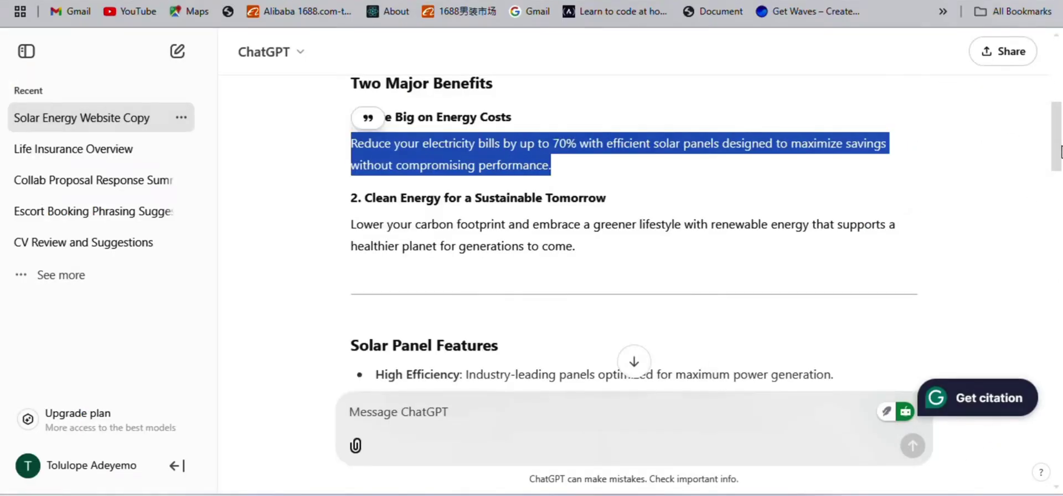
left_click_drag(1061, 144, 1061, 318)
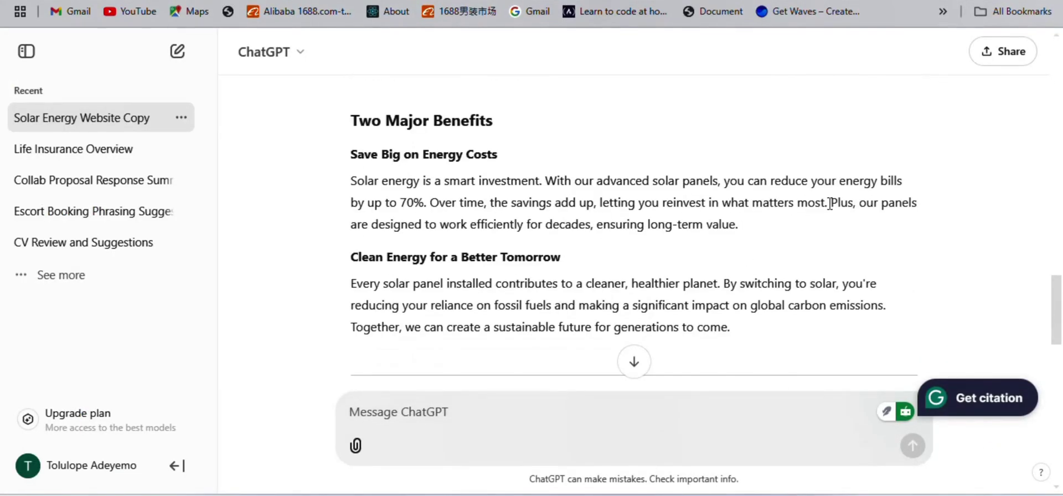
left_click_drag(830, 204, 351, 176)
left_click(785, 451)
left_click(640, 320)
- Narrow the benefit heading and body text to three grid columns and move the body directly beneath the heading
key("ctrl+plus")
left_click(687, 222)
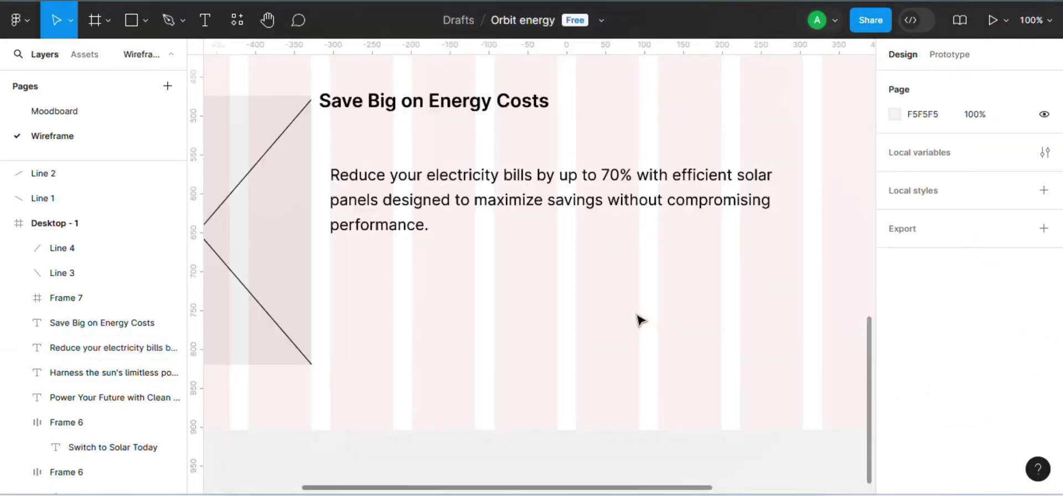
left_click_drag(803, 200, 576, 199)
left_click_drag(487, 204, 488, 169)
left_click_drag(463, 108, 474, 109)
left_click_drag(561, 100, 555, 100)
- Combine the benefit heading and body text in a vertical auto layout with a spacing of 12
key("ctrl+minus")
left_click(496, 243, "shift")
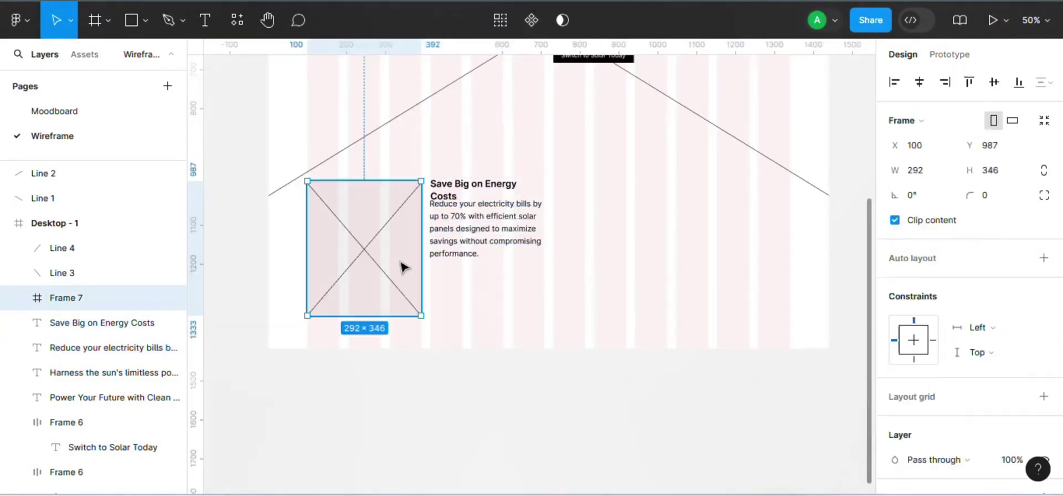
key("shift+a")
left_click(919, 338)
type("12")
key("Return")
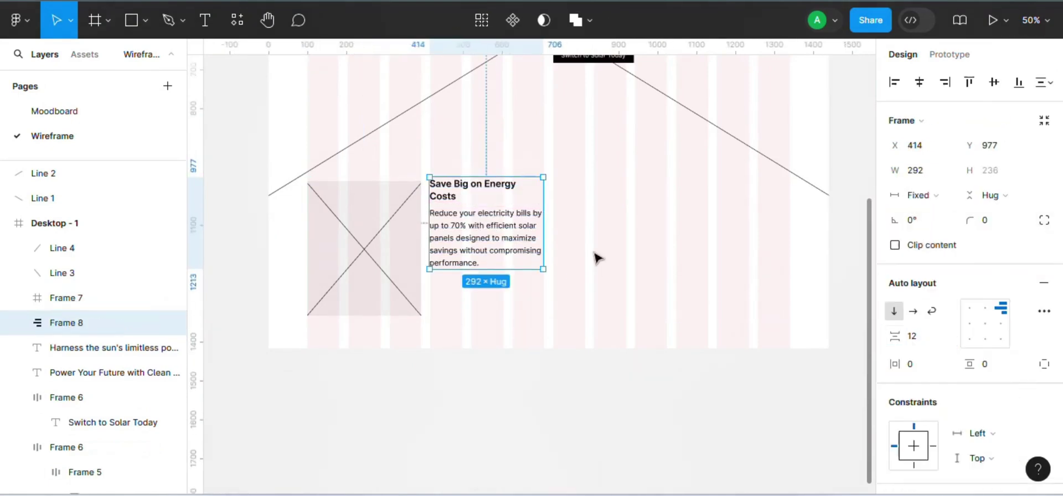
- Set the benefit body text to size 18, line height 24, and dark grey 5F5E5E
double_click(498, 244)
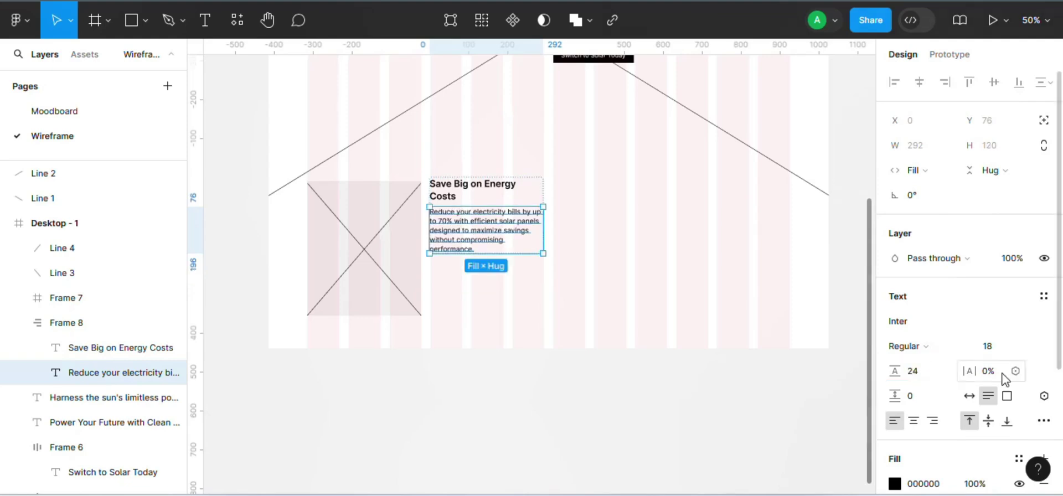
left_click(895, 484)
left_click(696, 239)
left_click(510, 247)
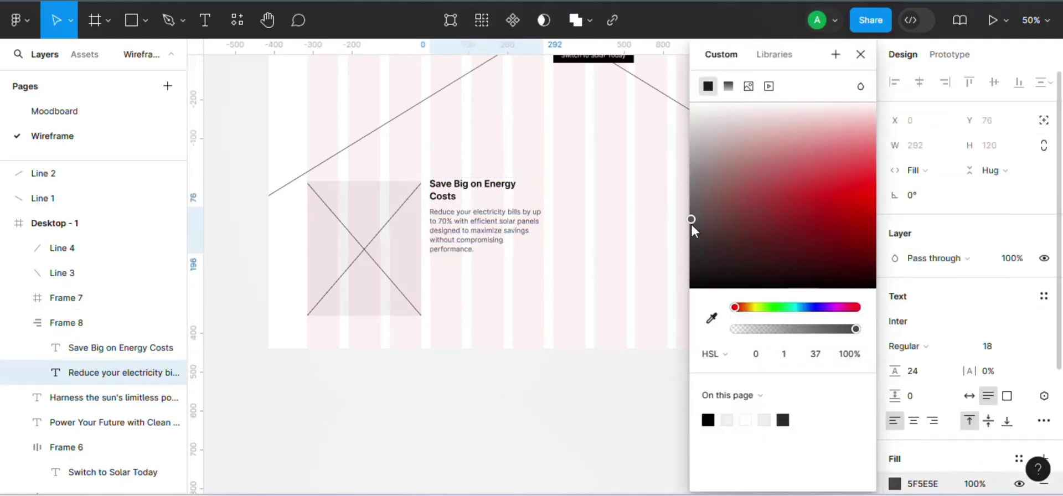
left_click(496, 233)
left_click_drag(496, 232, 489, 299)
left_click(177, 403)
left_click(169, 398)
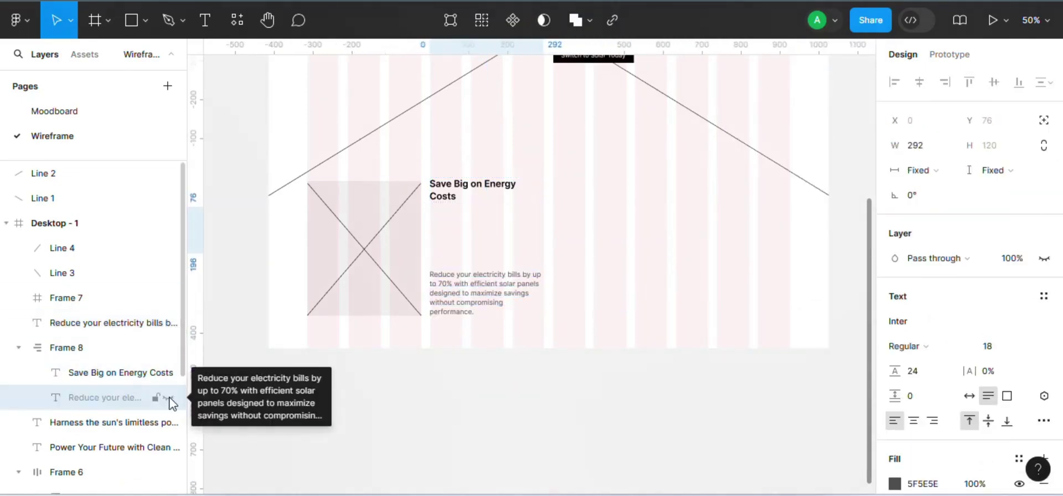
left_click(169, 398)
left_click(518, 289)
key("Delete")
- Combine the image frame and the benefit text stack in a horizontal auto layout with a spacing of 16
left_click(466, 209)
left_click(410, 260, "shift")
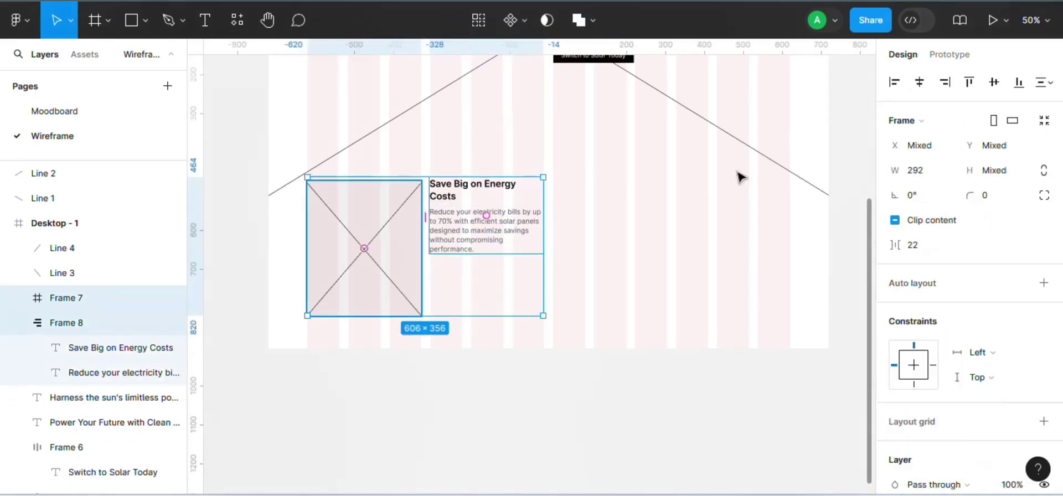
left_click(1045, 285)
left_click(916, 336)
left_click(931, 196)
left_click(932, 176)
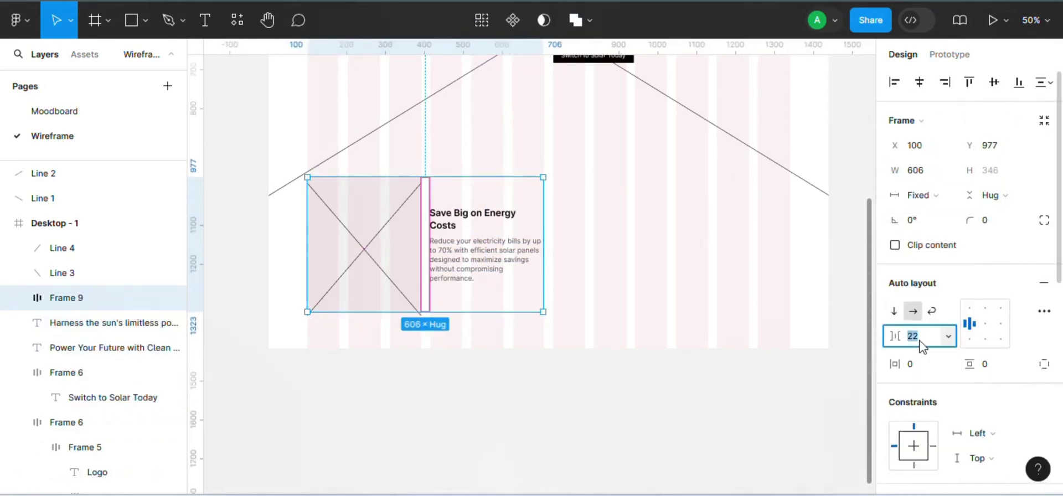
- Make the text stack fill the remaining width of the benefit card and align the card's contents to the bottom left
left_click(487, 247)
left_click(920, 195)
left_click(930, 231)
left_click(501, 251)
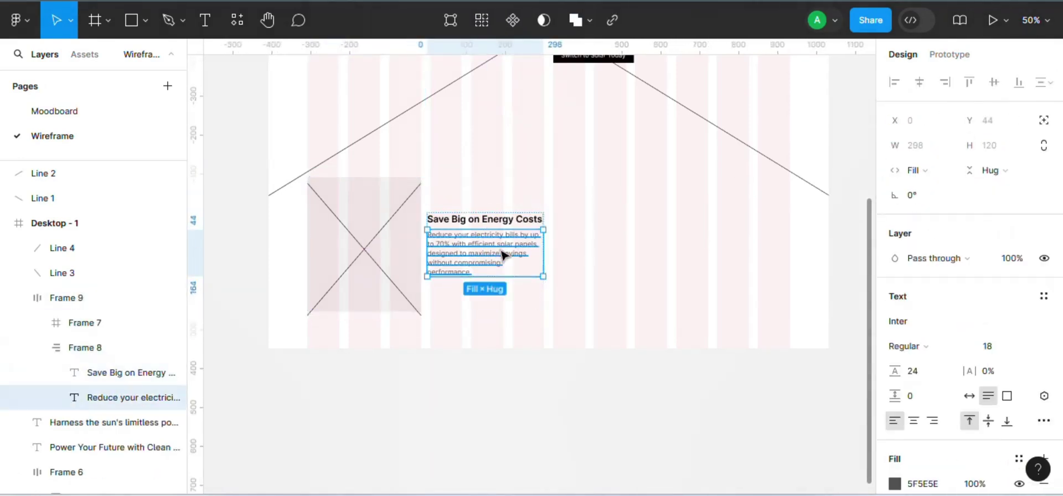
left_click(495, 191)
left_click(970, 339)
left_click(641, 209)
- Duplicate the benefit card across the last six grid columns and set both cards' width to 608
left_click(458, 246)
left_click_drag(458, 246, 708, 245)
left_click(451, 261)
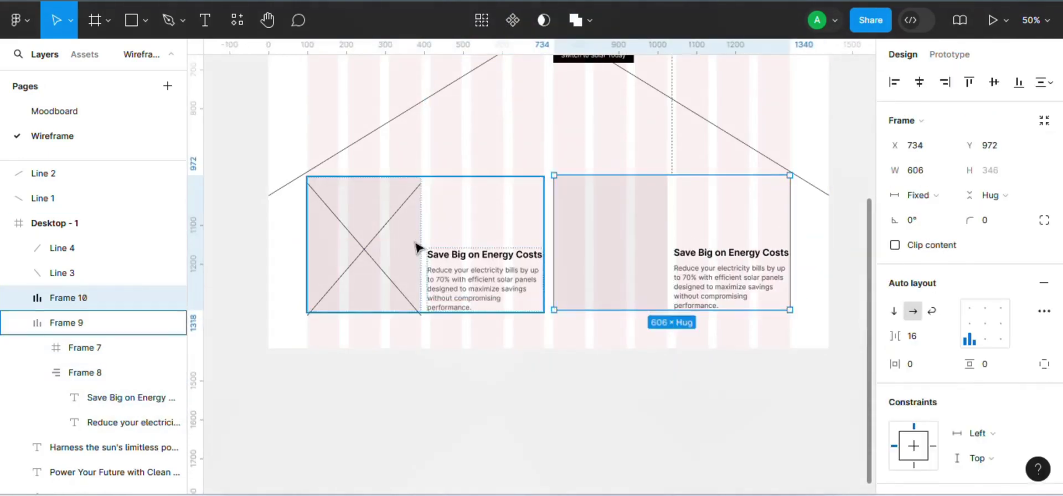
left_click(679, 256, "shift")
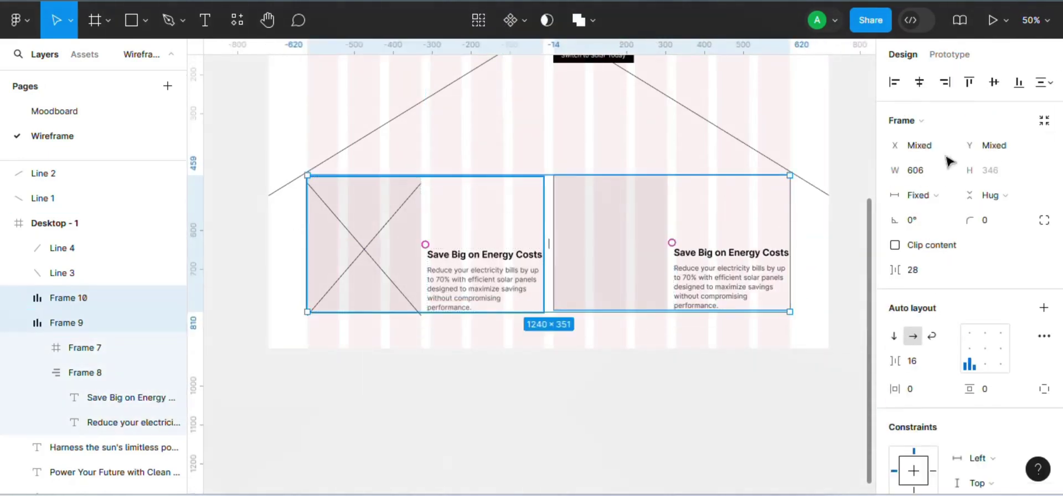
left_click(778, 347)
left_click(758, 276)
left_click(505, 216)
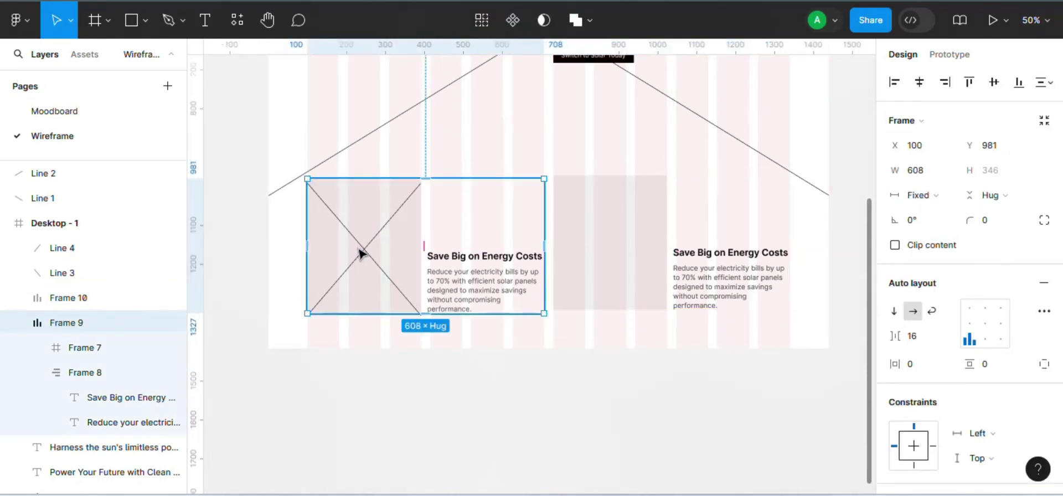
left_click(40, 200)
left_click(62, 247)
left_click(83, 273, "shift")
left_click_drag(92, 271, 98, 350)
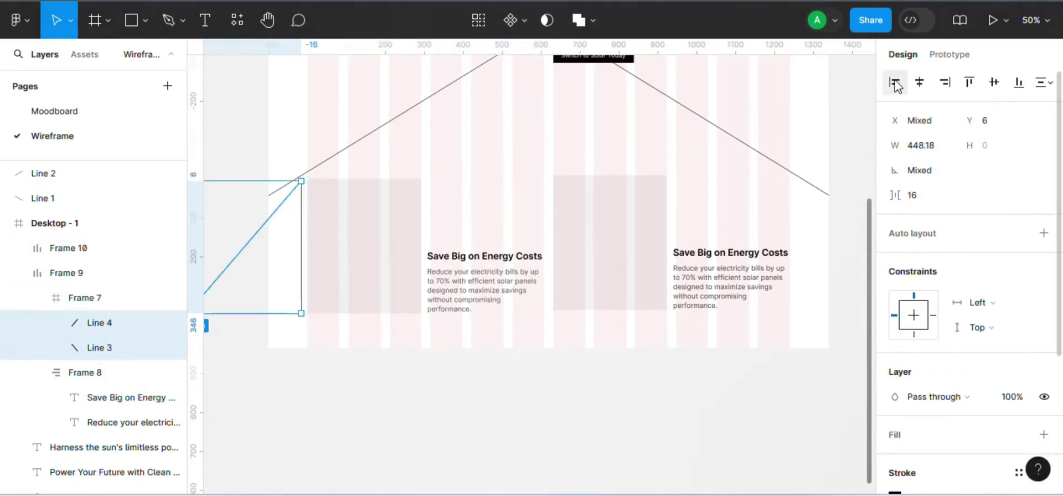
left_click(914, 83)
key("ctrl+z")
left_click_drag(243, 250, 418, 236)
key("ctrl+z")
key("ctrl+z")
key("ctrl+z")
- Delete the old crossing lines and draw two mirrored diagonal lines inside the first benefit card's image frame
key("Delete")
double_click(397, 241)
key("l")
left_click_drag(308, 178, 413, 305)
left_click(96, 259)
left_click_drag(90, 204, 92, 266)
left_click(83, 249)
left_click(396, 281)
key("ctrl+d")
key("shift+h")
- Replace the second benefit card's image frame with a copy of the first card's crossed image frame
left_click(107, 250)
key("ctrl+c")
double_click(631, 235)
right_click(626, 238)
left_click(719, 63)
- Copy the heading "Clean Energy for a Better Tomorrow" from ChatGPT and use it as the second benefit card's title in Figma
scroll(716, 117, "down", 18)
key("ctrl+minus")
key("ctrl+minus")
key("ctrl+minus")
left_click(786, 132)
key("ctrl+plus")
scroll(792, 156, "up", 4)
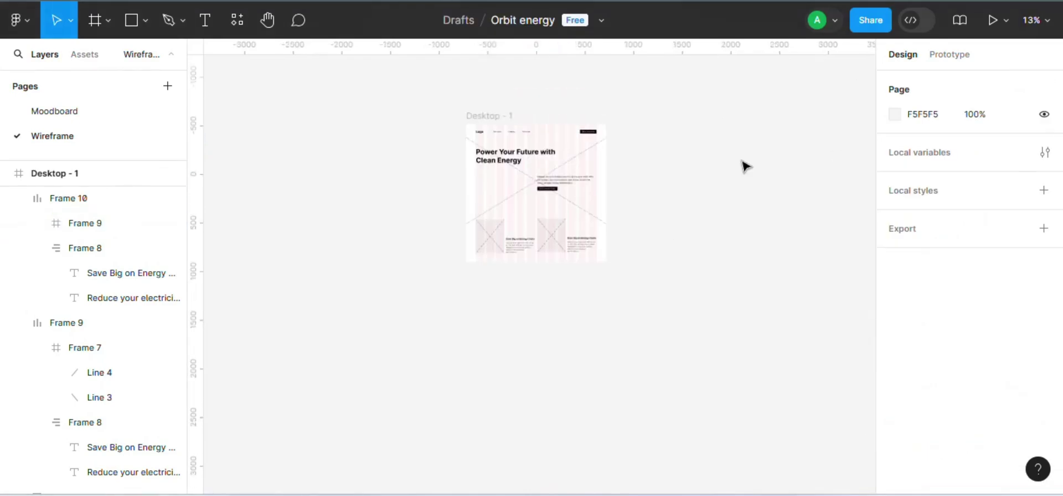
key("ctrl+plus")
key("ctrl+plus")
left_click_drag(871, 273, 871, 183)
mouse_move(800, 495)
left_click(800, 435)
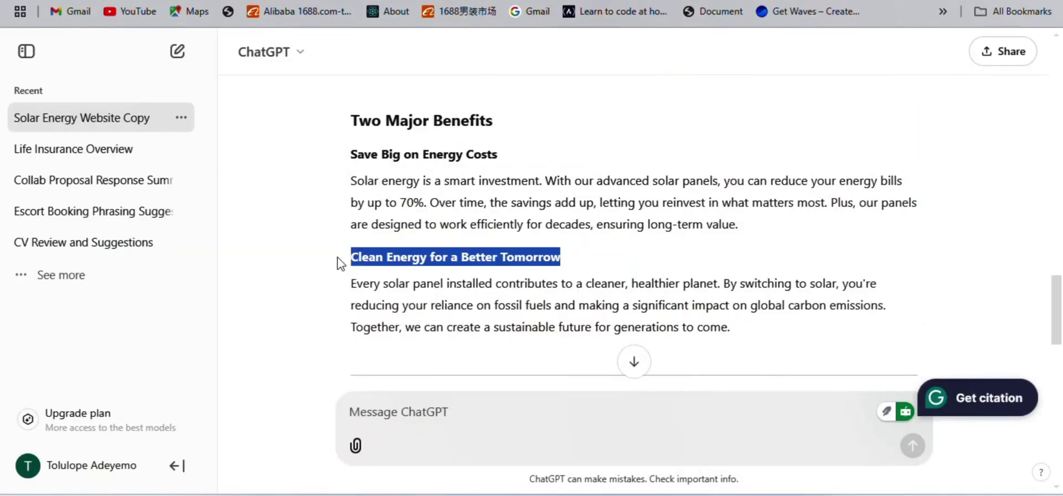
key("ctrl+c")
left_click(800, 495)
double_click(700, 364)
double_click(701, 363)
left_click_drag(674, 362, 904, 374)
key("BackSpace")
key("ctrl+v")
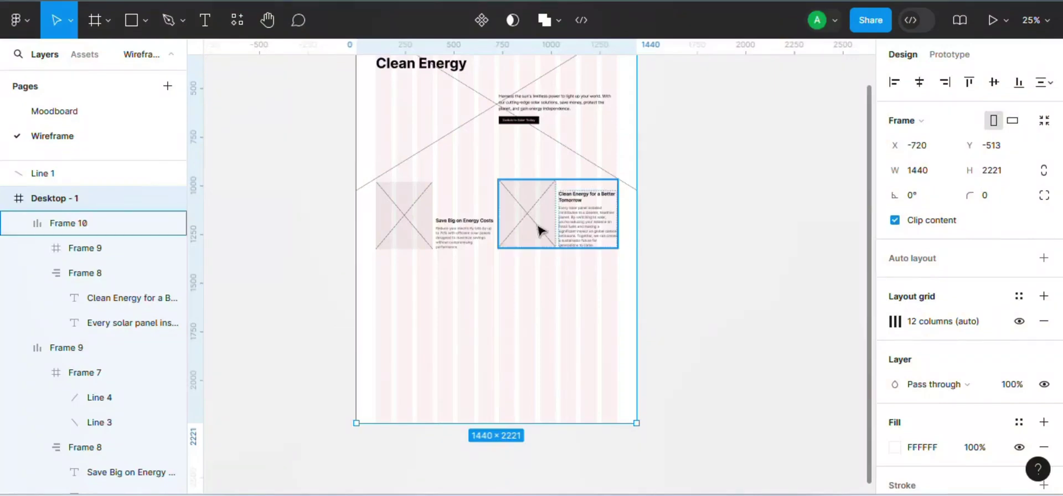
- Combine both benefit cards in a horizontal auto layout and move it down to leave space for a section heading
left_click(541, 232)
left_click(426, 227, "shift")
left_click(1044, 308)
left_click_drag(561, 203, 561, 258)
- Shorten the hero's two diagonal lines so their lower ends stop at the outer grid columns
left_click(635, 190)
left_click_drag(636, 190, 615, 165)
left_click(358, 190)
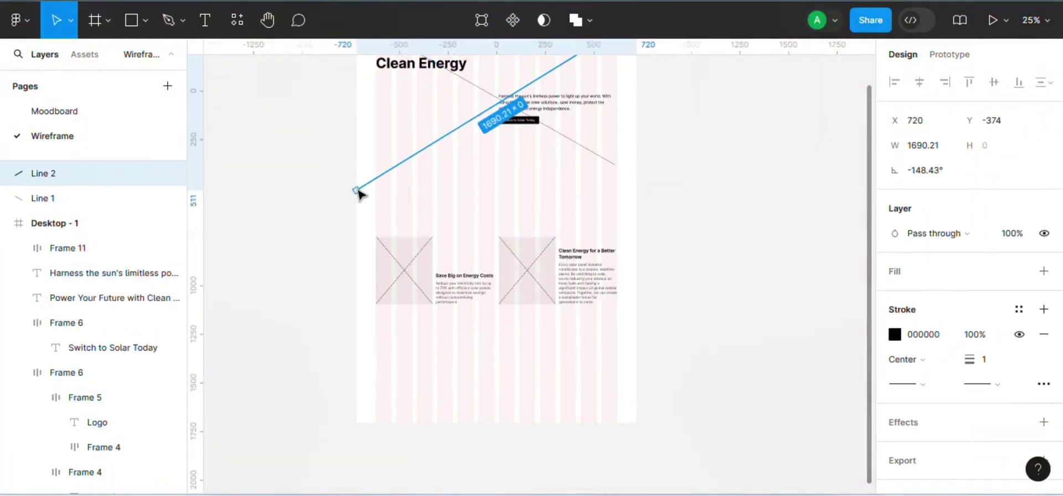
- Duplicate the hero heading above the benefit cards as "Smart Savings with Long-Term Benefits", set its size to 60, and narrow the text box
left_click_drag(409, 68, 422, 202)
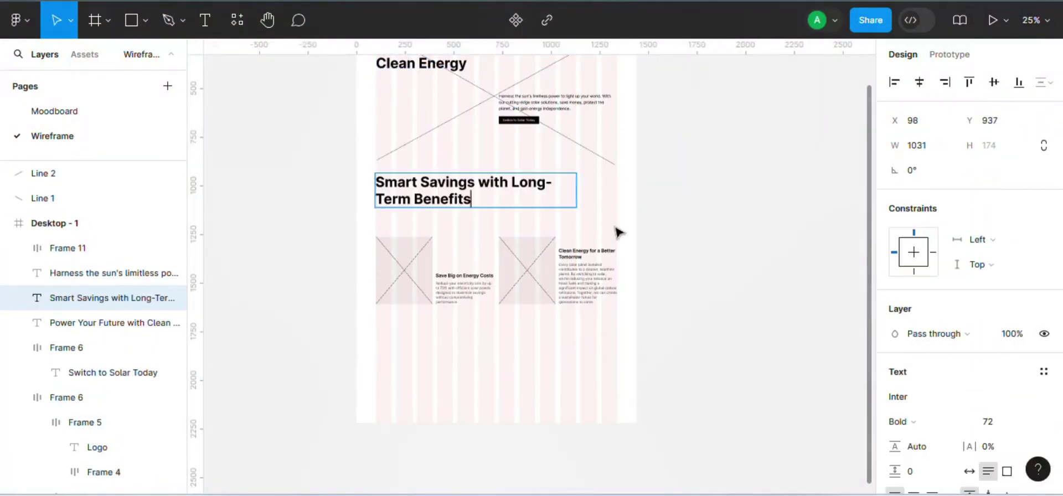
left_click(1000, 428)
type("60")
key("Return")
left_click_drag(576, 186, 509, 186)
- Duplicate the hero paragraph under the Smart Savings heading and replace its text with ChatGPT's "Solar is more than an expense" sentence
left_click_drag(580, 104, 464, 218)
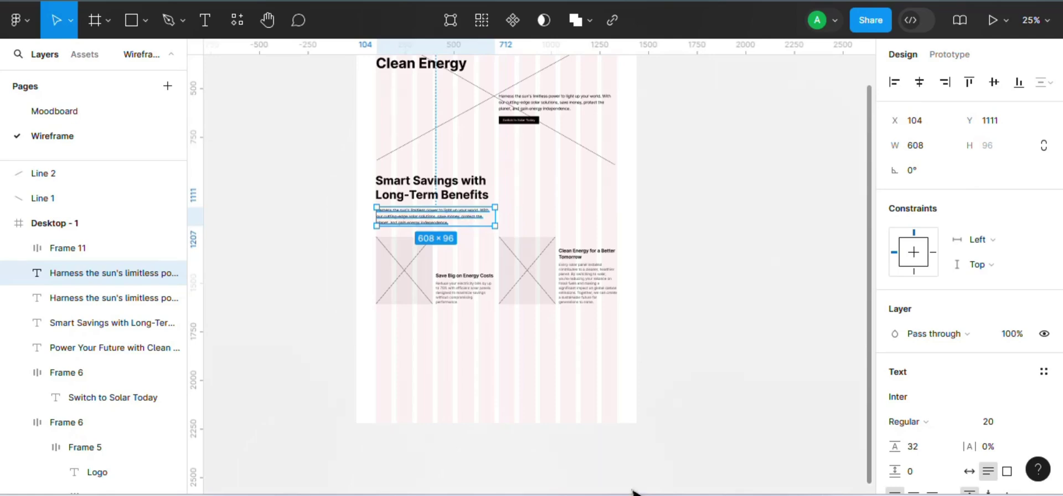
left_click(798, 493)
left_click_drag(514, 205, 352, 188)
key("alt+Tab")
double_click(452, 211)
key("BackSpace")
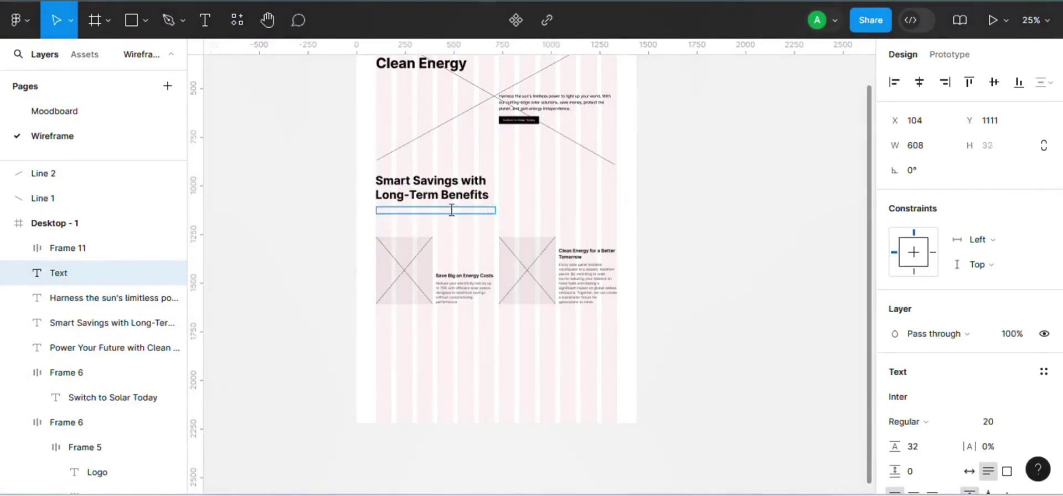
- Nudge the Smart Savings paragraph to X 98, Y 1094, aligned with and closer to its heading
key("ctrl+plus")
key("alt+Left")
key("alt+Left")
key("alt+Left")
key("alt+Left")
key("alt+Left")
key("alt+Left")
key("alt+Up")
key("alt+Up")
key("alt+Up")
key("alt+Up")
key("alt+Up")
key("alt+Up")
key("alt+Up")
key("alt+Up")
key("alt+Up")
key("alt+Up")
key("alt+Up")
key("alt+Up")
key("alt+Up")
key("alt+Up")
key("alt+Up")
key("alt+Up")
key("alt+Up")
key("alt+Up")
key("alt+Up")
key("alt+Up")
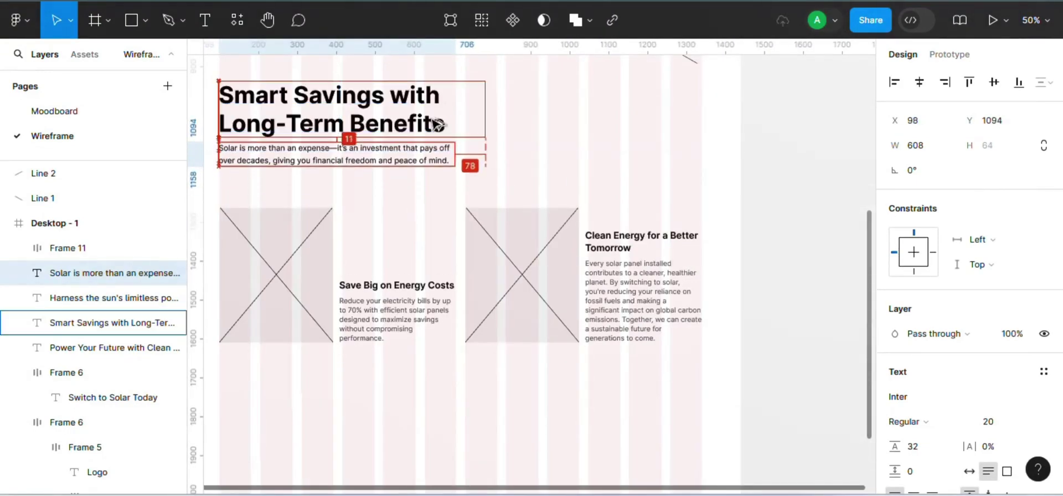
- Nudge the benefit cards' auto layout up to Y 1236, closer to the Smart Savings paragraph
left_click(313, 301)
key("Up")
key("Up")
key("Up")
key("Up")
key("Up")
key("Up")
key("Up")
key("Up")
key("Up")
key("Up")
key("Up")
key("Up")
key("Up")
key("Up")
key("Up")
key("Up")
key("Up")
key("Up")
key("Up")
key("Up")
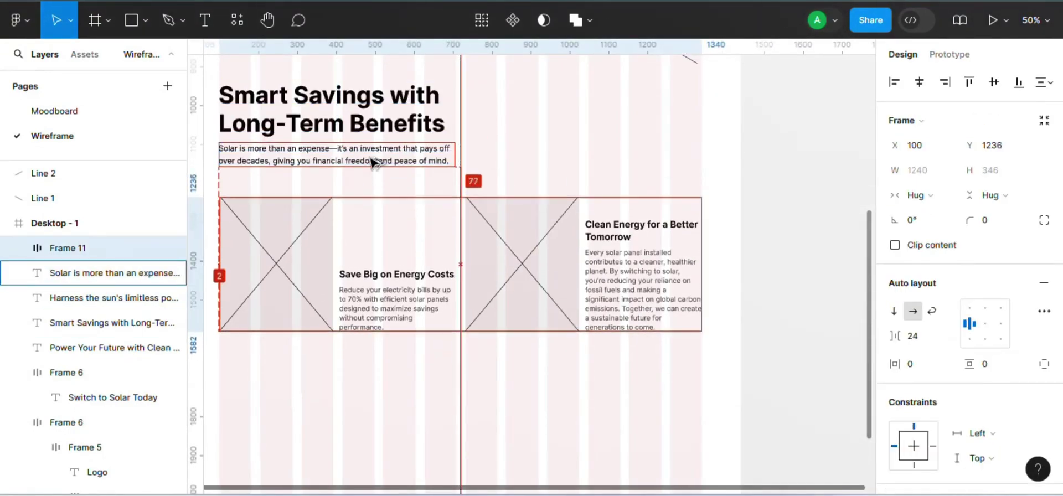
- Duplicate the Smart Savings heading below the benefit cards and replace its text with ChatGPT's "Engineered for Efficiency and Reliability"
left_click(796, 273)
key("ctrl+minus")
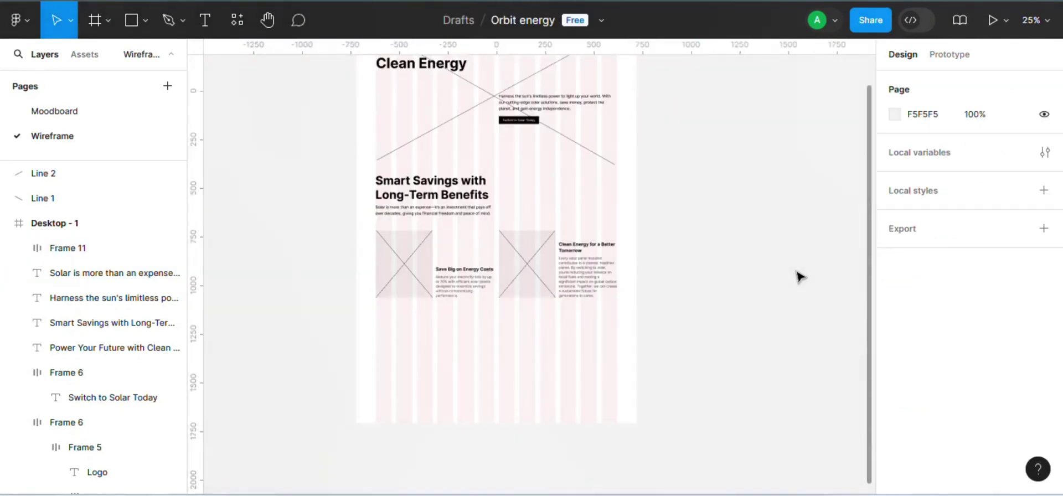
left_click_drag(457, 193, 457, 363, "alt")
mouse_move(795, 494)
left_click(796, 443)
left_click_drag(1059, 449, 1057, 216)
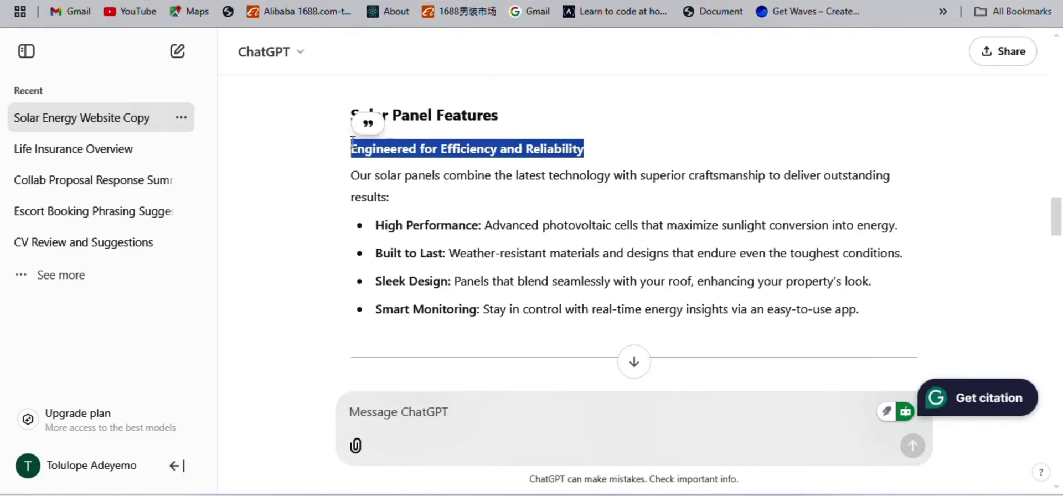
key("ctrl+c")
key("alt+Tab")
double_click(470, 363)
key("BackSpace")
key("ctrl+v")
left_click(523, 363)
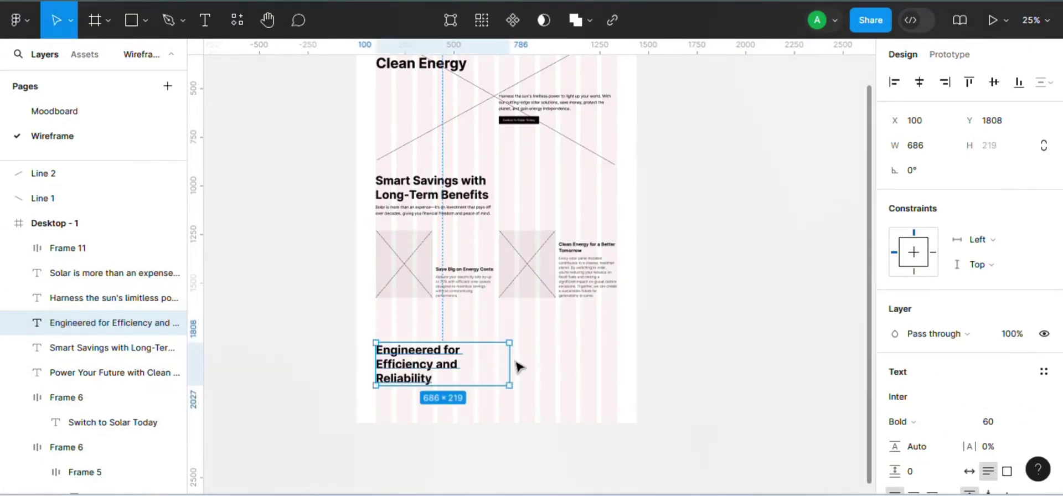
- Widen the Smart Savings heading to about 880 and the Engineered for Efficiency heading to about 843, keeping each on two lines
left_click_drag(510, 357, 562, 351)
left_click(449, 192)
left_click_drag(489, 187, 539, 188)
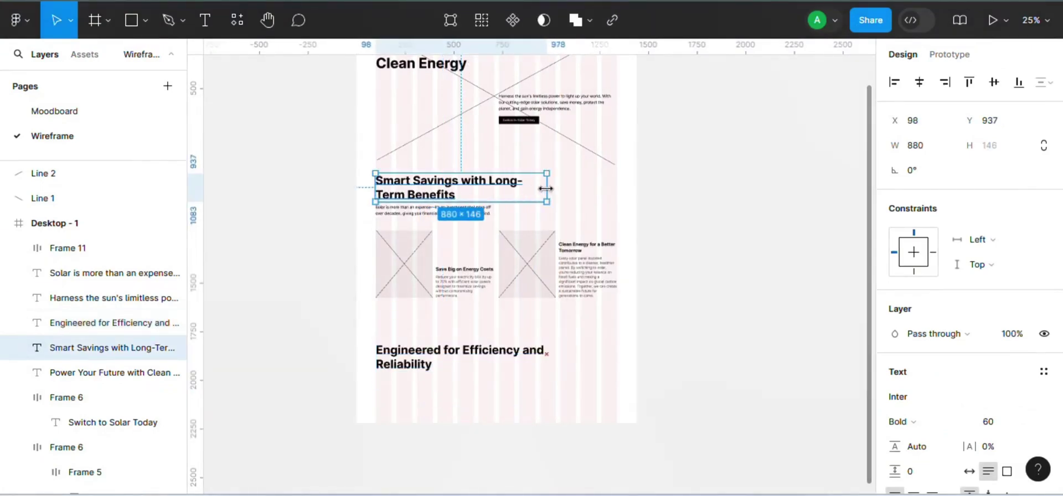
left_click(503, 353)
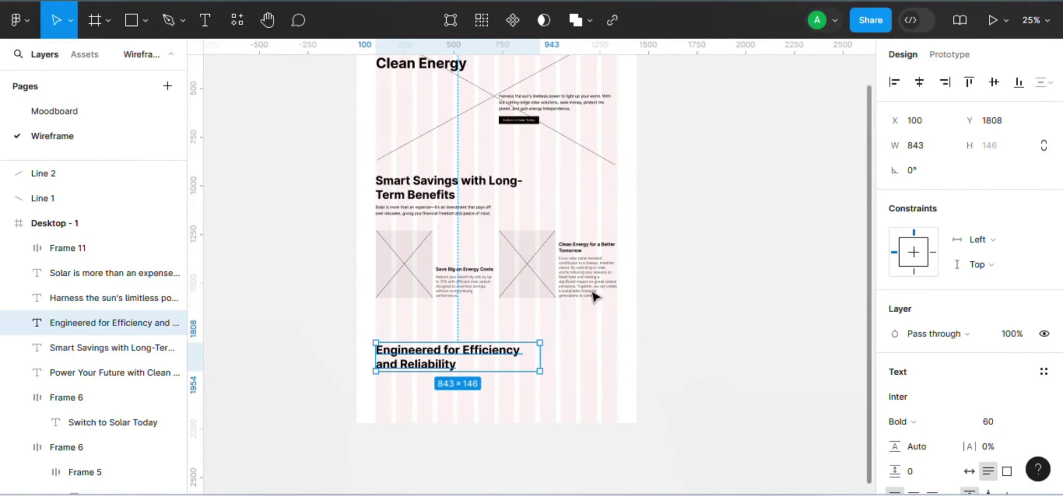
- Extend the desktop frame downward to make room below the Engineered for Efficiency heading
scroll(534, 164, "down", 2)
left_click(554, 264)
left_click_drag(545, 296, 544, 473)
- Draw a 713 × 568 frame below the Engineered for Efficiency heading and fill it with the grey sampled from a benefit image placeholder
key("f")
mouse_move(375, 194)
left_mouse_down()
mouse_move(534, 311)
mouse_move(514, 304)
left_mouse_up()
left_click(1044, 322)
left_click(895, 347)
left_click(710, 317)
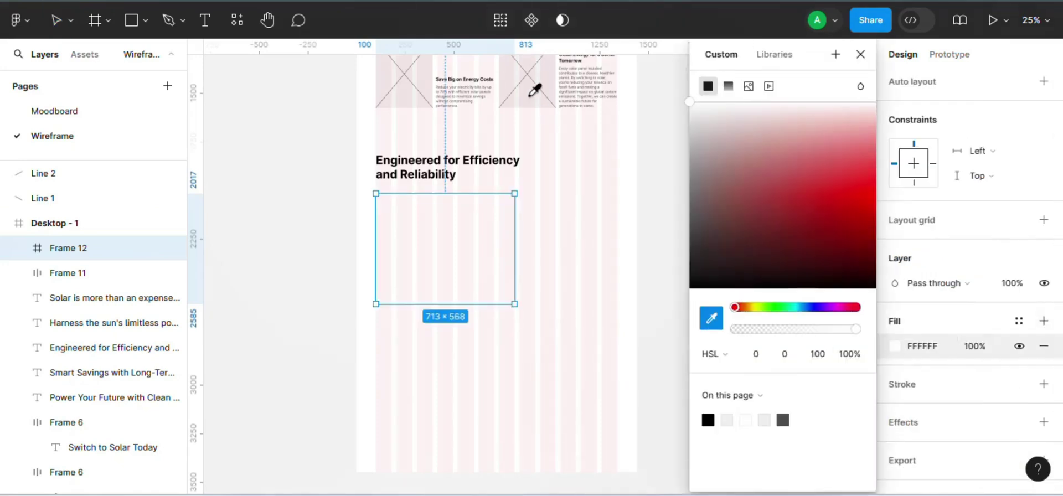
left_click(539, 103)
left_click(592, 308)
- Draw a diagonal line across the new image frame, then duplicate and flip it horizontally to form a cross
key("ctrl+=")
key("l")
scroll(511, 443, "left", 2)
left_click_drag(276, 121, 554, 343)
key("ctrl+d")
right_click(534, 326)
left_click(615, 438)
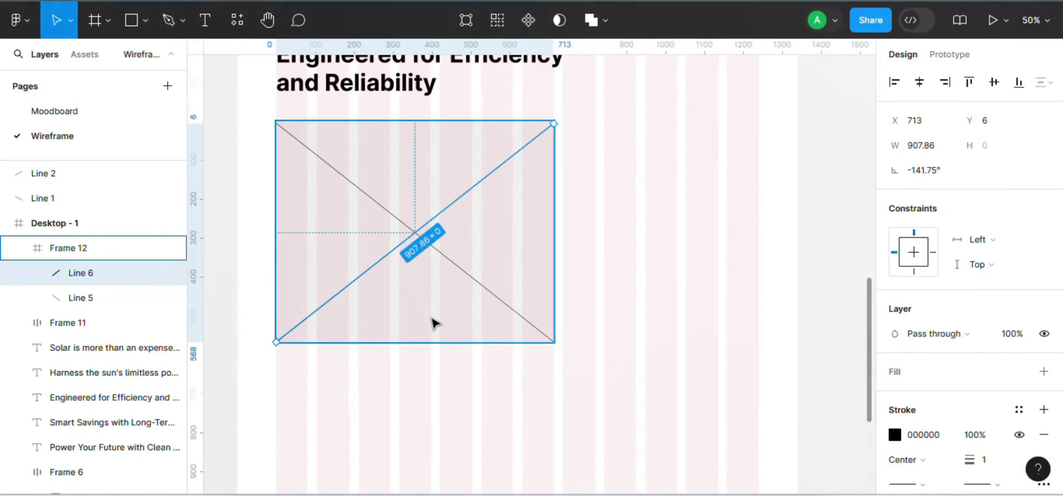
- Duplicate the second benefit card's body text and place the copy beside the large crossed image frame
left_click(871, 274)
key("ctrl+minus")
left_click(626, 91, "ctrl")
key("ctrl+d")
left_click_drag(621, 115, 583, 270)
- Switch to ChatGPT, have it rewrite the solar panel function section as a long paragraph and summarise it, and select the summary text
mouse_move(800, 494)
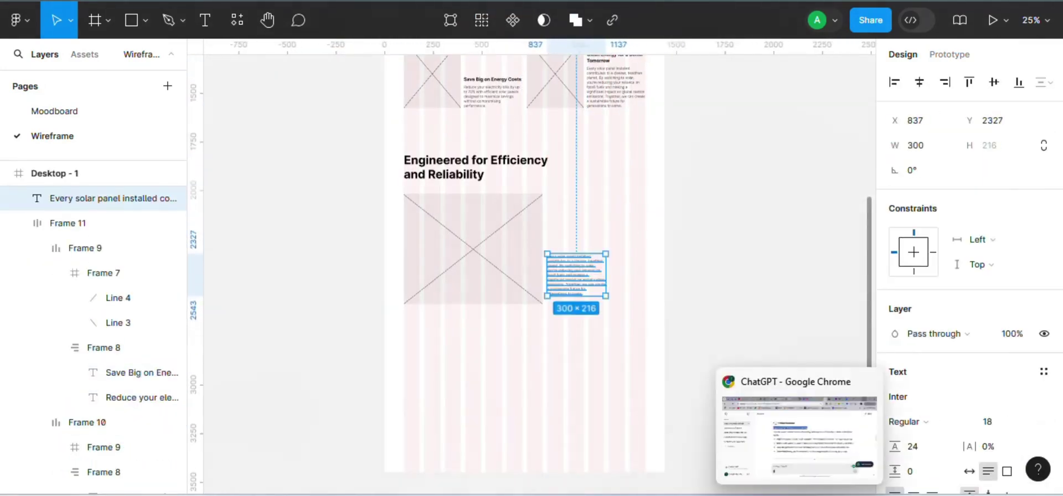
left_click(800, 437)
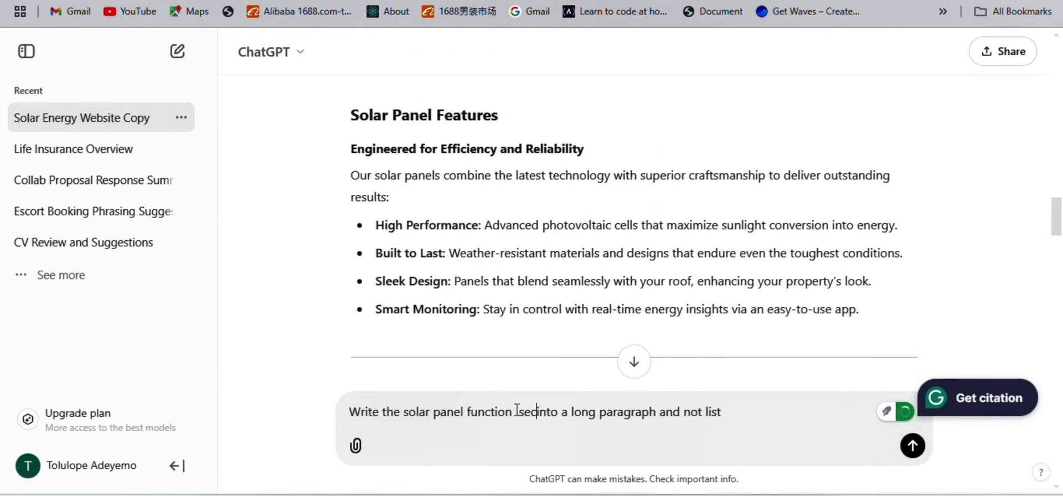
scroll(1021, 268, "down", 15)
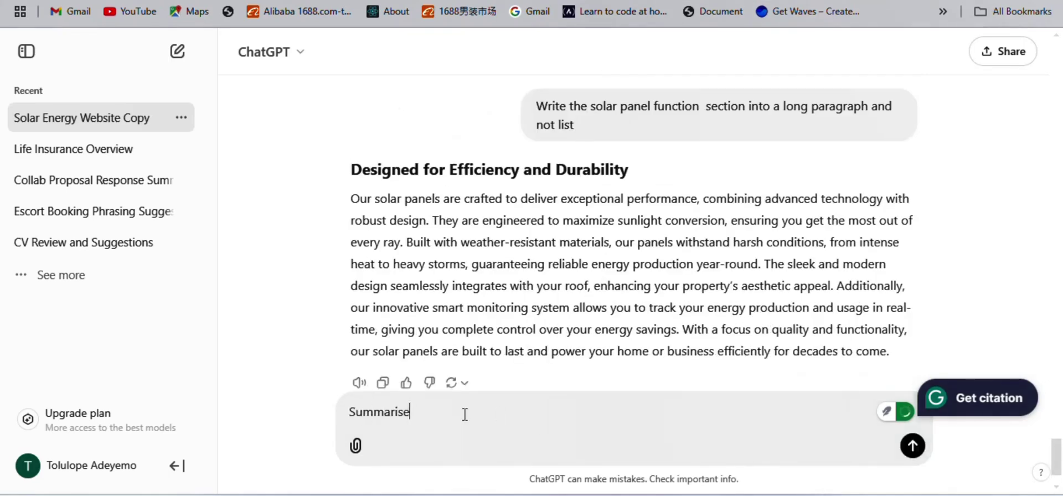
scroll(465, 415, "down", 3)
triple_click(491, 373)
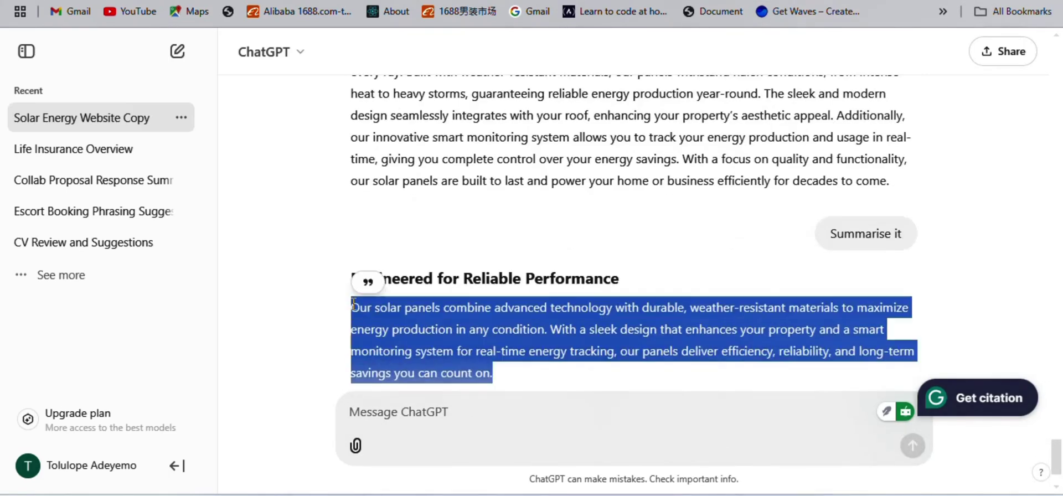
- Back in Figma, replace the body text beside the large crossed image frame with the ChatGPT summary and make the text box 503 wide
left_click(766, 493)
double_click(593, 283)
key("ctrl+v")
key("Escape")
left_click_drag(607, 281, 351, 278)
mouse_move(803, 495)
left_click(805, 434)
key("ctrl+c")
key("alt+Tab")
double_click(478, 170)
key("BackSpace")
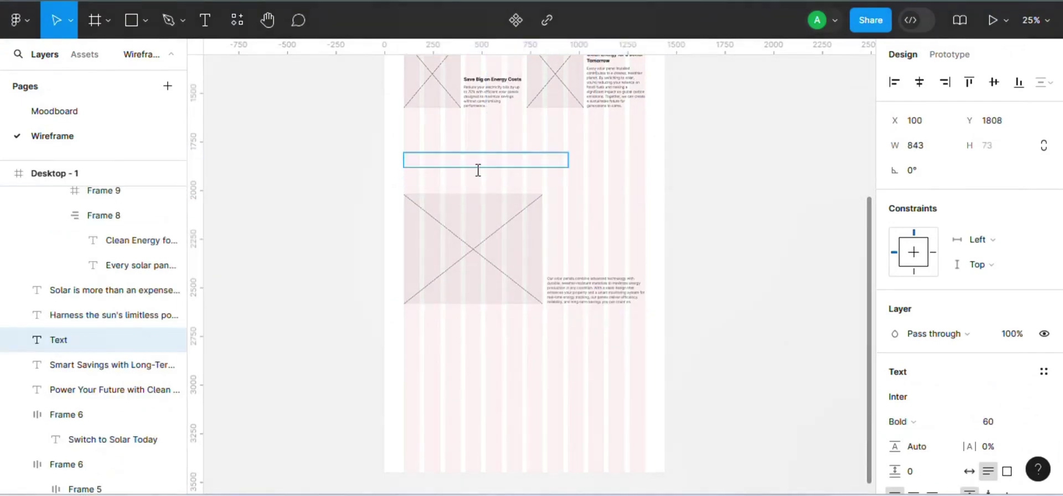
key("ctrl+z")
- Centre the body text vertically beside the crossed image frame and combine both in a horizontal auto layout with a gap of 24
left_click_drag(603, 287, 602, 252)
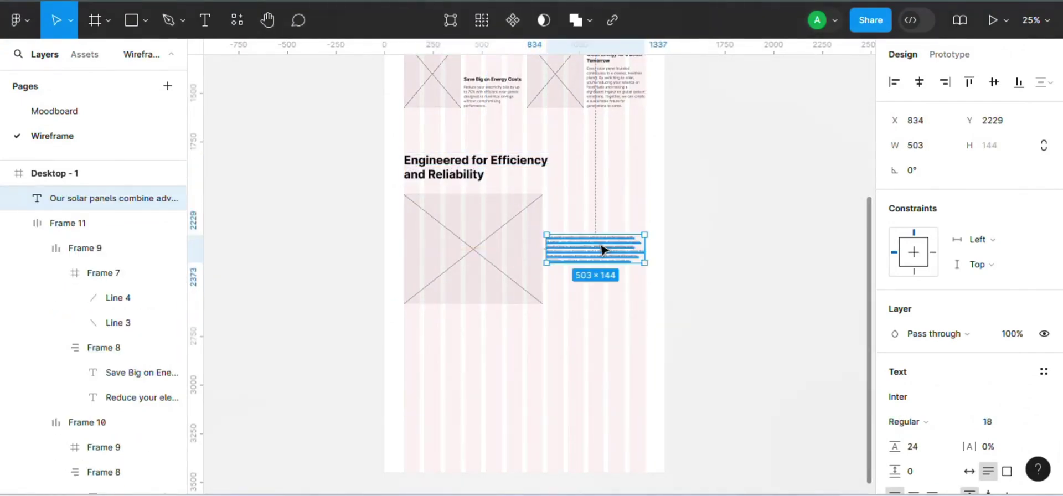
key("shift+a")
left_click(922, 348)
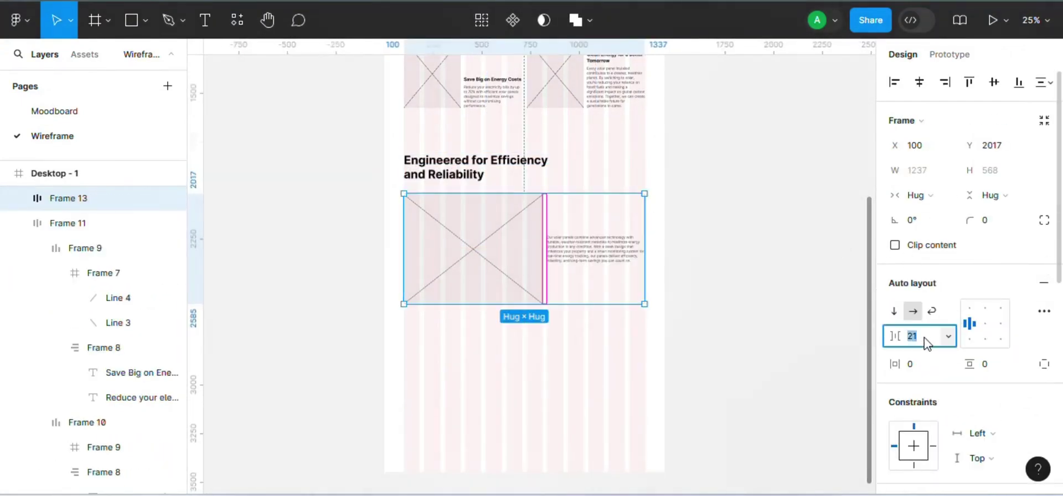
double_click(596, 250)
left_click(604, 215)
key("alt")
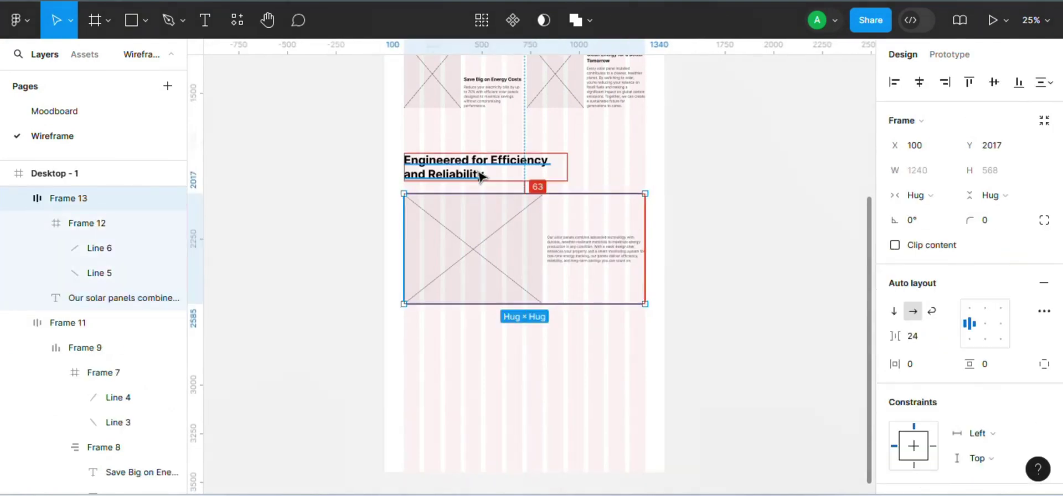
left_click(696, 269)
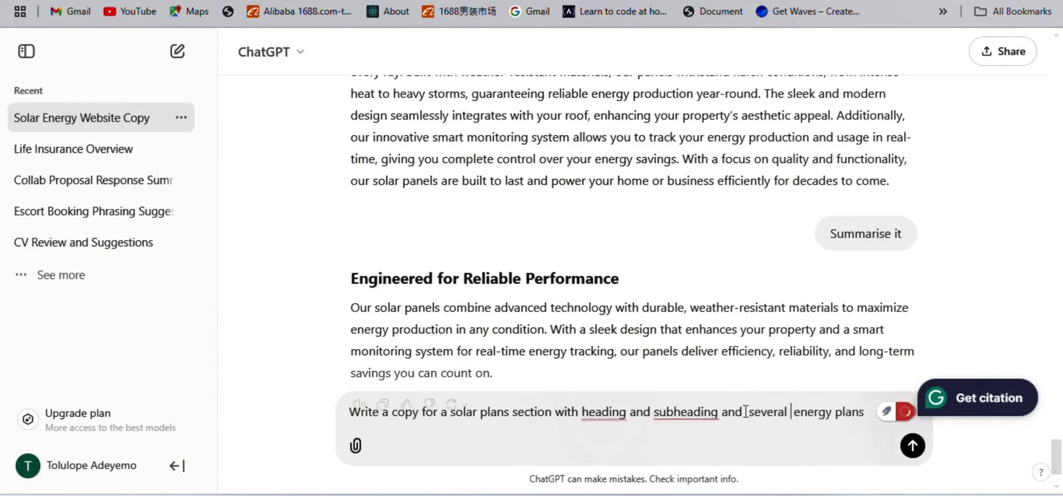
- Ask ChatGPT for solar plans section copy with heading, subheading and several energy plans, and select the generated heading
left_click_drag(1062, 450, 1057, 478)
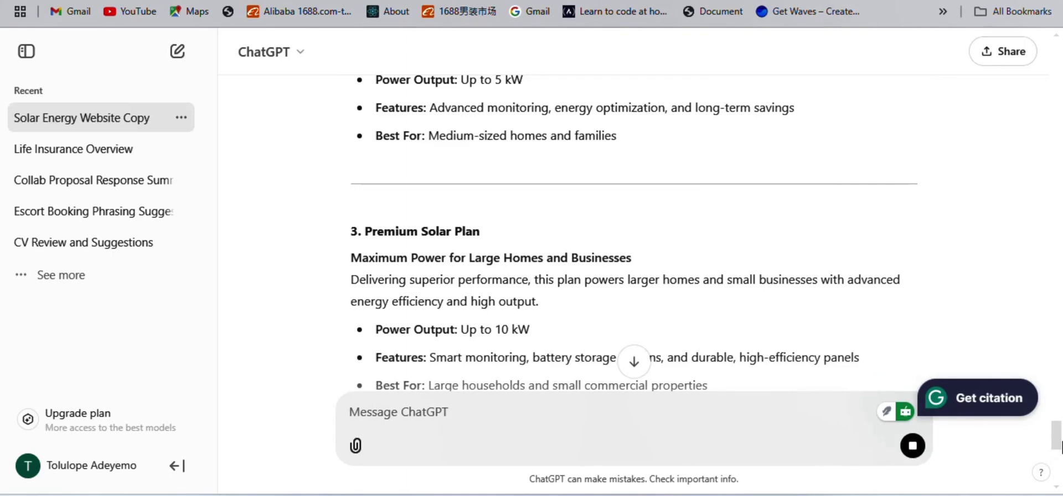
scroll(1058, 447, "up", 10)
left_click_drag(669, 183, 349, 185)
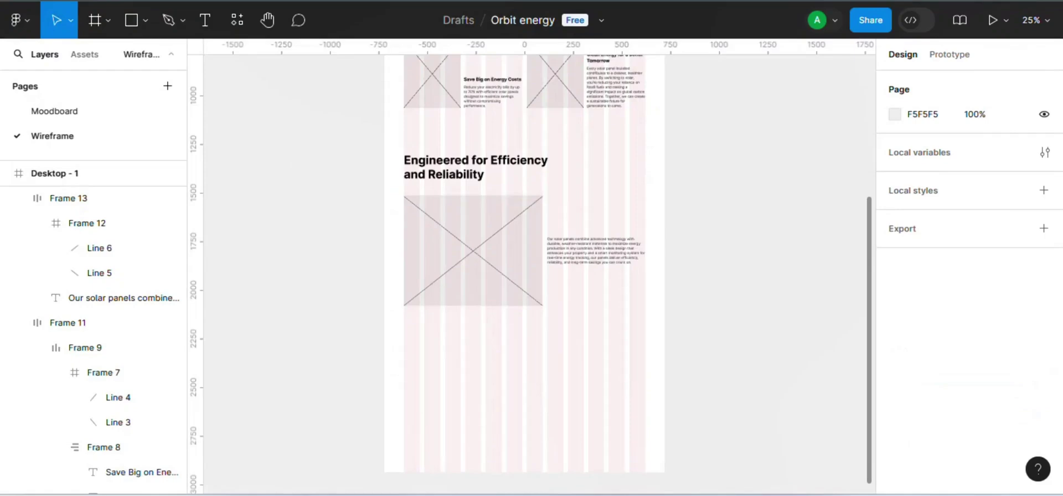
- Duplicate the Engineered for Efficiency heading below the image row, and wrap the original heading and image row in an auto layout
left_click(491, 174)
left_click_drag(491, 173, 489, 356)
left_click(598, 249)
left_click(482, 167, "shift")
key("shift+a")
left_click_drag(554, 186, 560, 405)
left_click_drag(482, 345, 481, 166)
key("ctrl+z")
key("ctrl+z")
- Replace the duplicated heading's text with "Find the Perfect Solar Plan for Your Needs"
double_click(469, 352)
key("BackSpace")
key("ctrl+v")
key("Escape")
- Duplicate the panel features body text and position the copy just below and beside the solar plan heading at X 834
double_click(599, 259)
double_click(600, 258)
left_click_drag(598, 258, 598, 389)
key("Down")
key("Down")
key("Down")
key("Down")
key("Down")
key("Down")
key("Down")
key("Down")
key("Down")
key("Down")
key("Down")
key("Down")
key("Down")
key("Down")
key("Down")
key("Down")
key("Down")
key("Down")
key("Down")
key("Down")
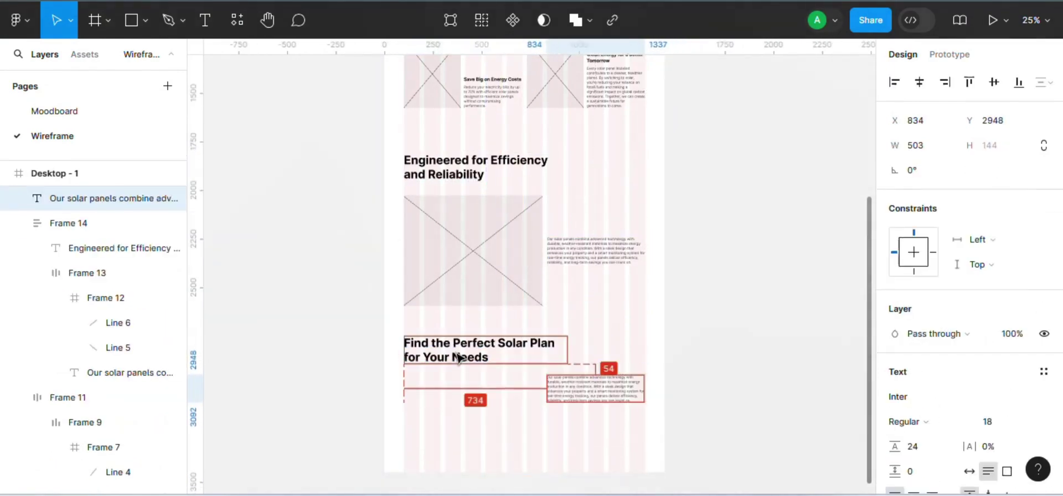
- Replace the duplicated body text with ChatGPT's subheading "Flexible, affordable, and designed to fit every lifestyle—choose the energy plan that works for you."
left_click(797, 432)
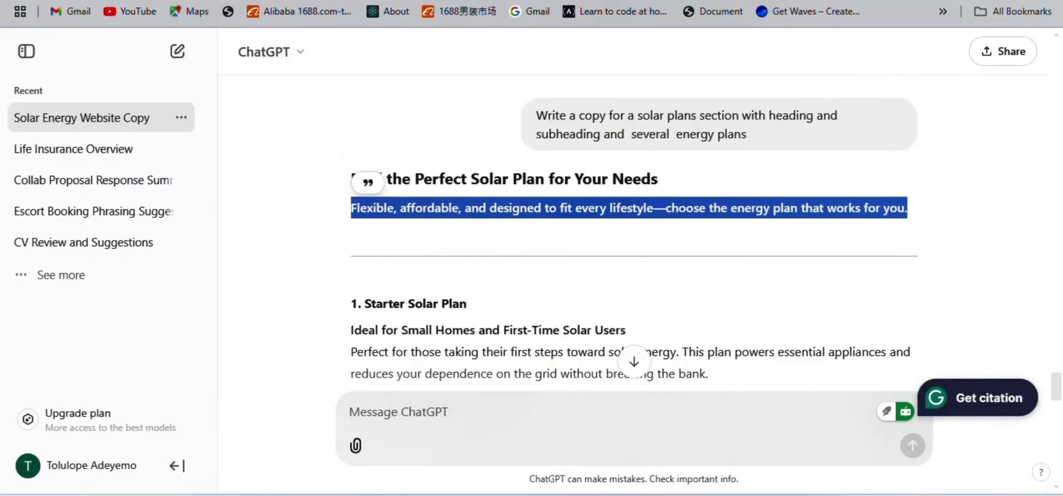
key("alt+Tab")
double_click(603, 400)
- Extend the desktop frame downward to a height of 4029 to make room for the solar plan cards
scroll(775, 382, "down", 5)
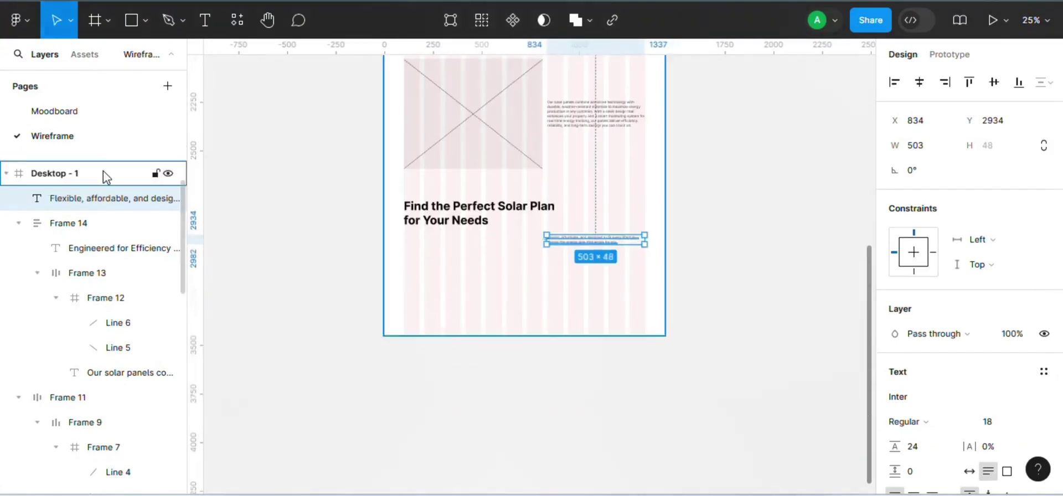
left_click(105, 174)
left_click_drag(563, 335, 564, 447)
- Draw a 608 × 618 card frame below the solar plan heading and give it a light grey F0F0F0 stroke
left_click_drag(869, 392, 823, 385)
key("ctrl+plus")
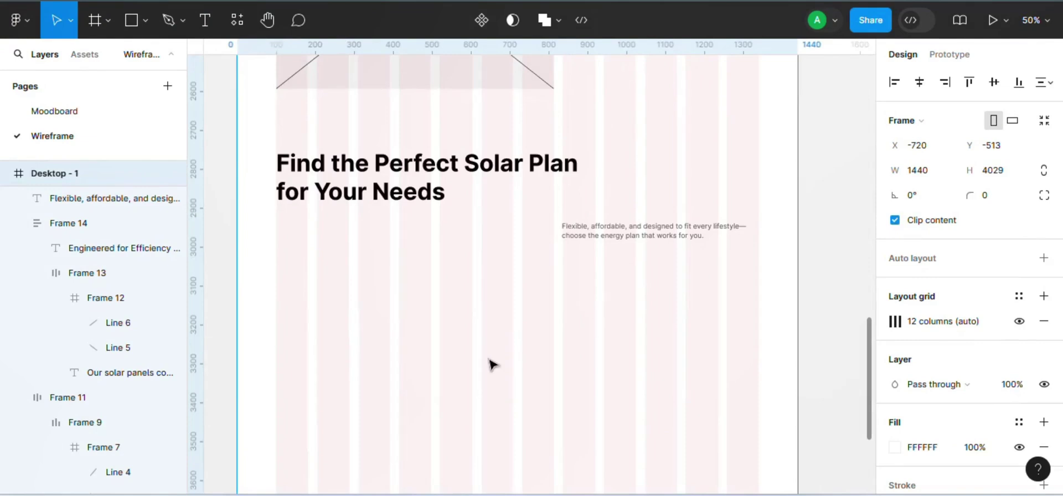
key("f")
left_click_drag(277, 291, 513, 446)
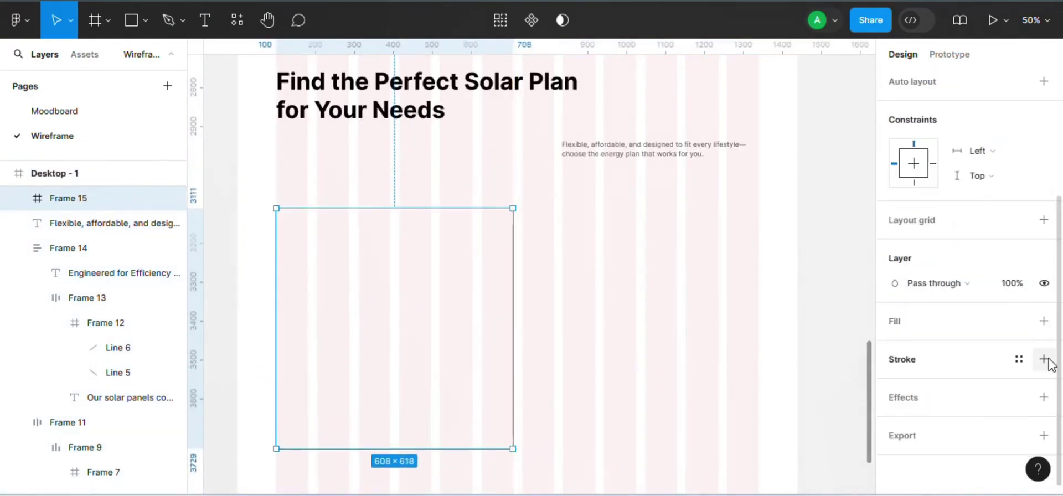
left_click(1044, 359)
left_click(895, 383)
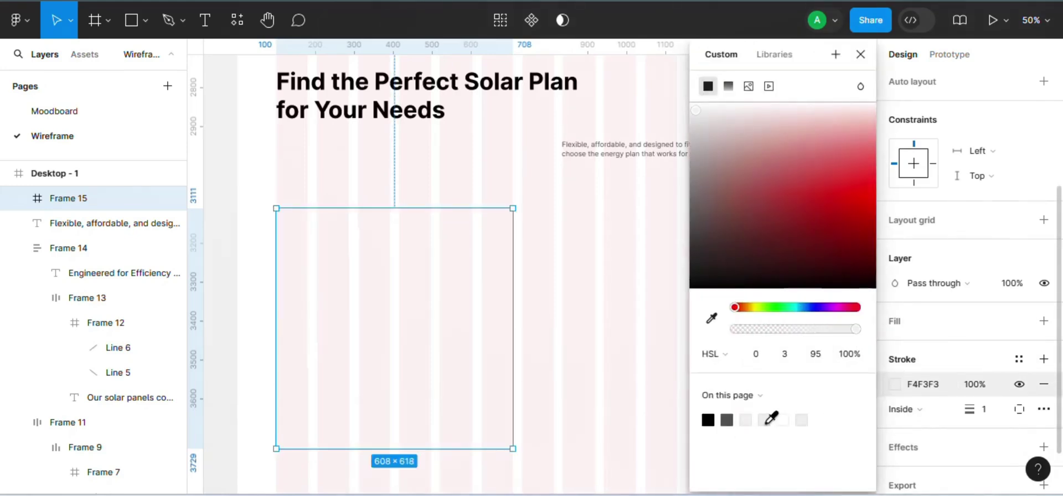
left_click(689, 130)
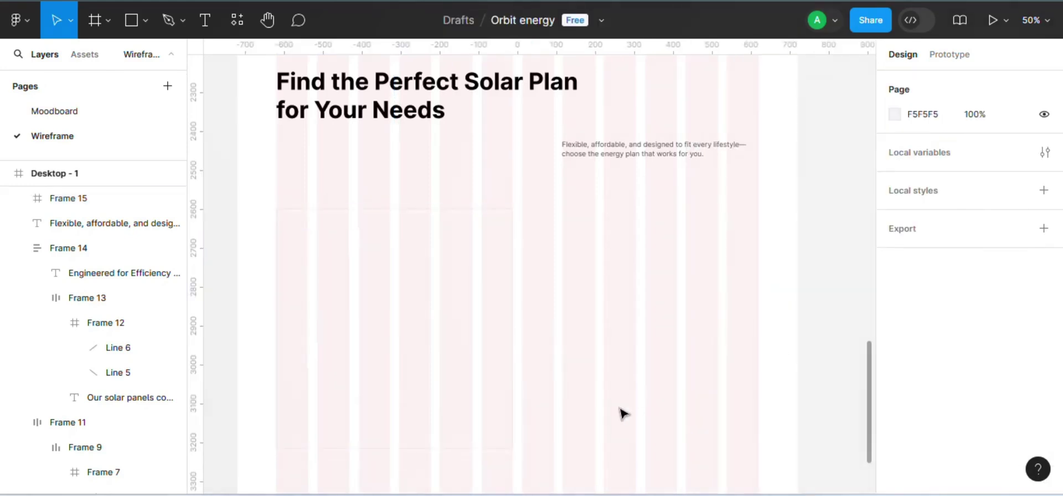
- Draw a 292 × 618 image frame over the right half of the plan card and fill it with F5F5F5
key("f")
left_click_drag(400, 206, 513, 447)
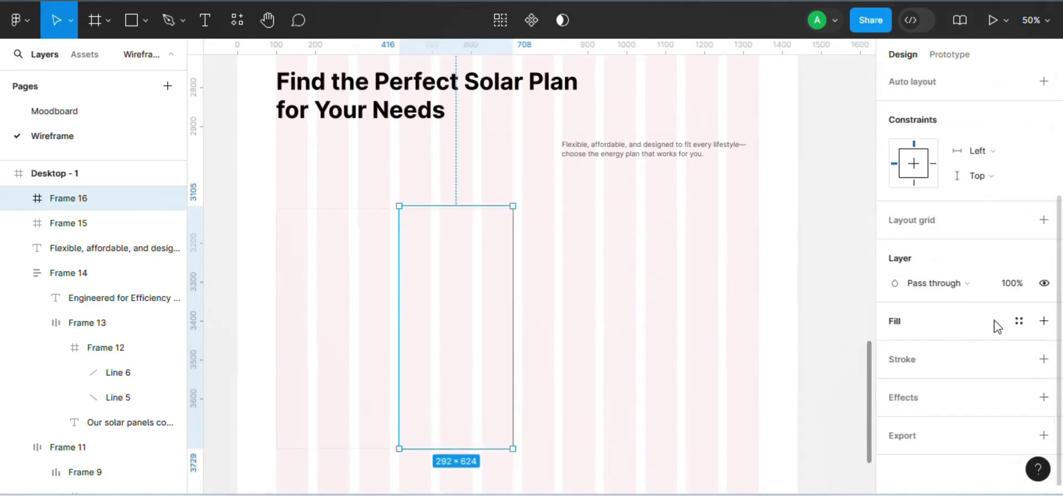
left_click(896, 348)
left_click(748, 421)
left_click(516, 269)
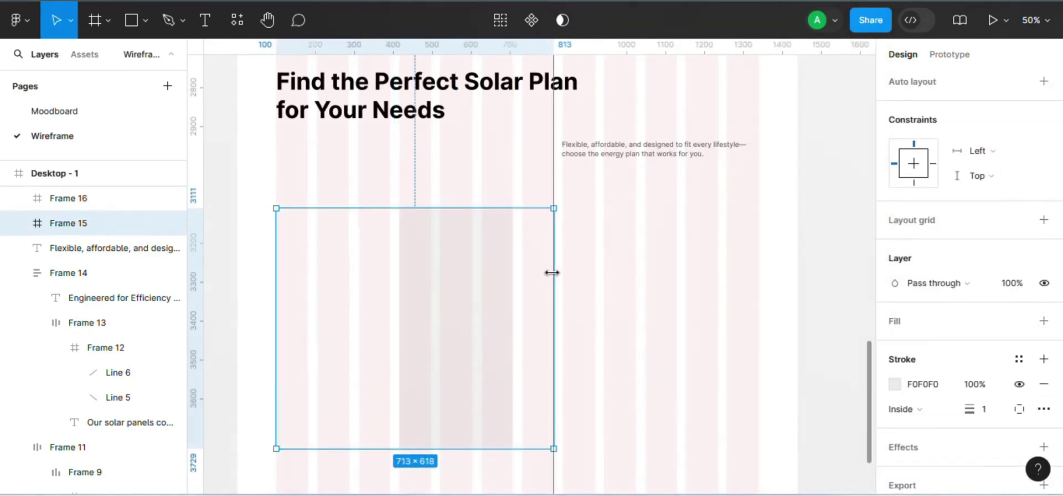
left_click_drag(552, 273, 516, 278)
left_click(461, 268)
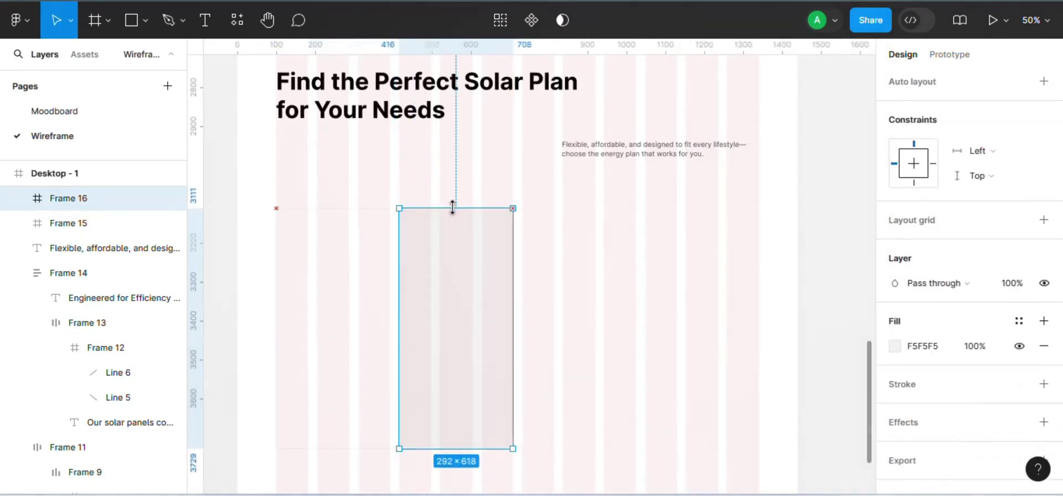
- Draw a diagonal line across the card's image frame, then duplicate and flip it horizontally to form a cross
left_click_drag(403, 216, 510, 445)
key("ctrl+d")
right_click(510, 443)
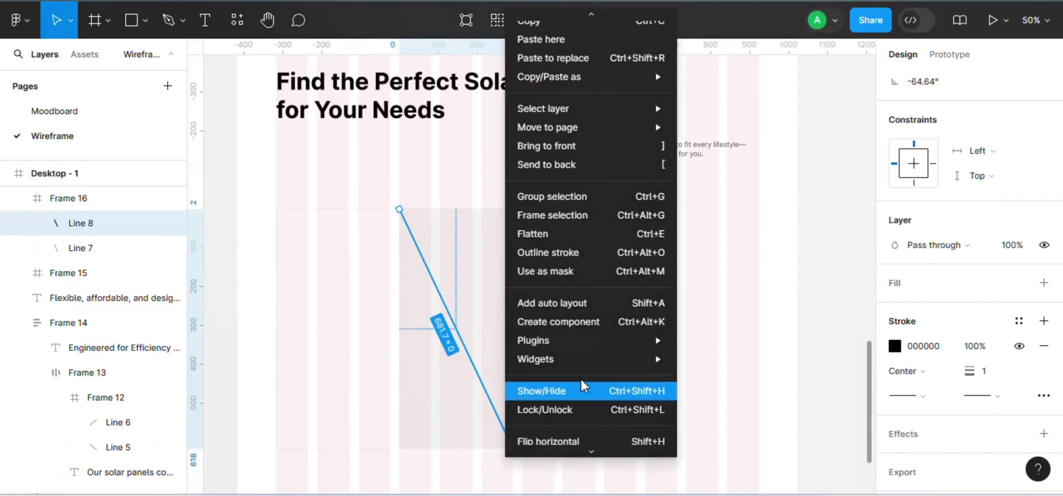
left_click(579, 443)
- Copy the Save Big on Energy Costs text block into the empty half of the plan card and narrow it to 291 wide
left_click_drag(869, 385, 860, 407)
double_click(432, 189)
double_click(439, 190)
left_click(370, 152)
left_click(475, 173)
left_click(355, 310)
key("ctrl+v")
left_click_drag(448, 281, 325, 229)
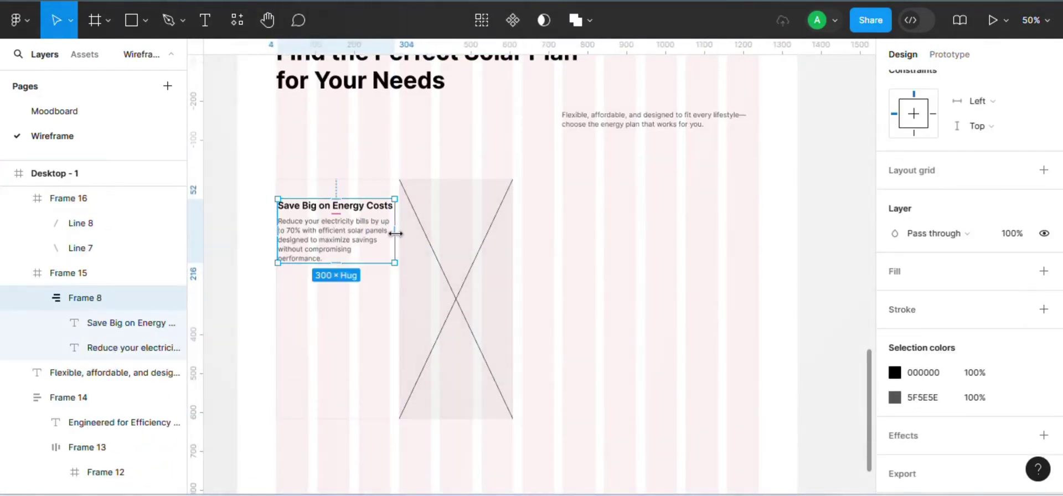
left_click_drag(394, 233, 391, 235)
- Replace the card's pasted title with "Starter Solar Plan" copied from ChatGPT
mouse_move(798, 495)
left_click(809, 442)
left_click_drag(468, 304, 365, 304)
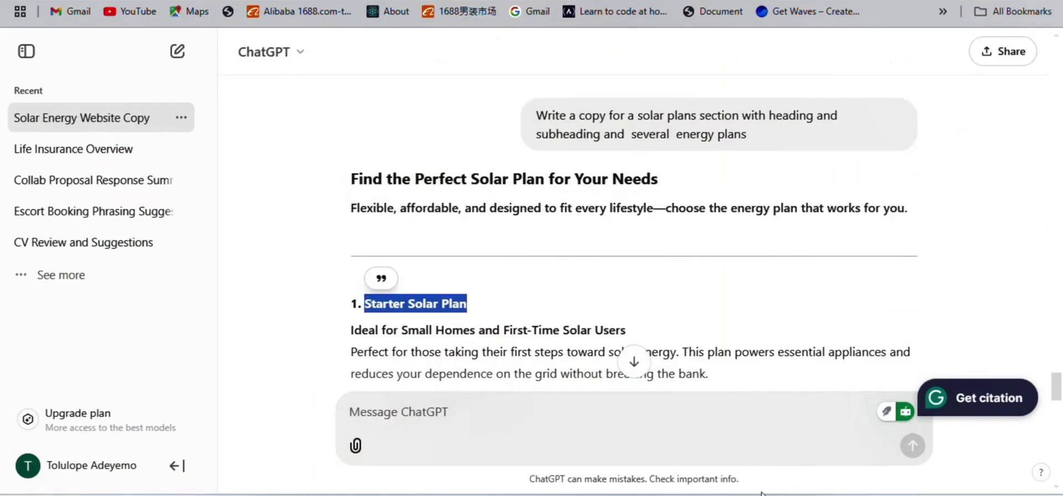
mouse_move(763, 494)
left_click(767, 443)
double_click(304, 220)
double_click(301, 220)
key("BackSpace")
key("ctrl+v")
- Replace the card's body text with ChatGPT's Starter Solar Plan description and its Power Output, Features and Best For bullets
mouse_move(801, 494)
left_click(817, 444)
left_click_drag(1057, 391, 1057, 406)
left_click_drag(620, 219, 475, 165)
left_click(629, 227)
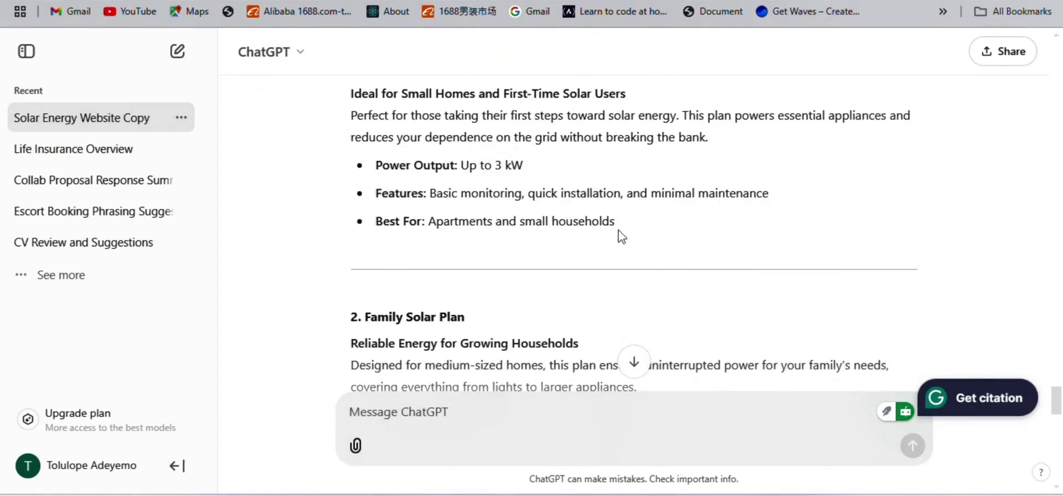
left_click_drag(350, 120, 606, 221)
key("ctrl+c")
mouse_move(763, 494)
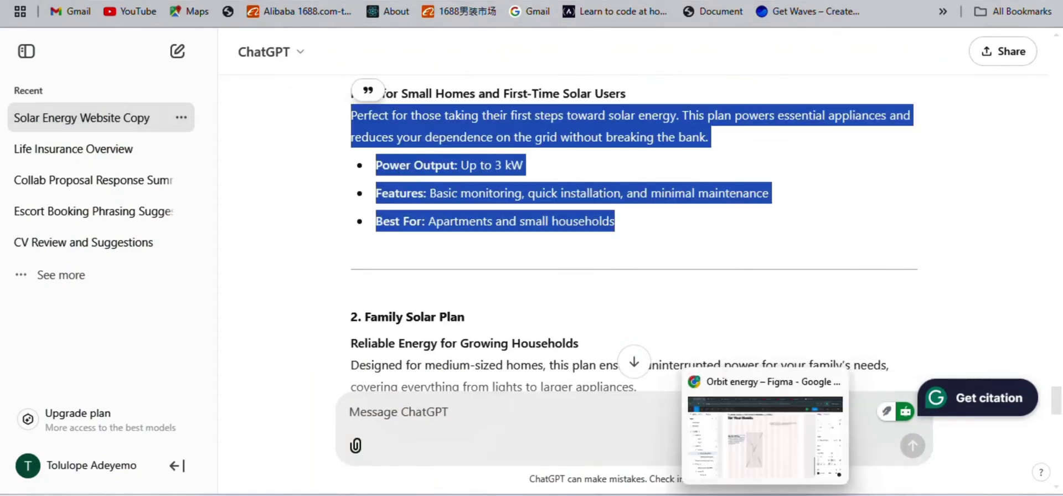
left_click(764, 441)
left_click_drag(328, 258, 275, 220)
key("BackSpace")
key("ctrl+v")
left_click(664, 337)
- Move the Starter Solar Plan text block to the bottom of the card at X 13, Y 276
double_click(350, 324)
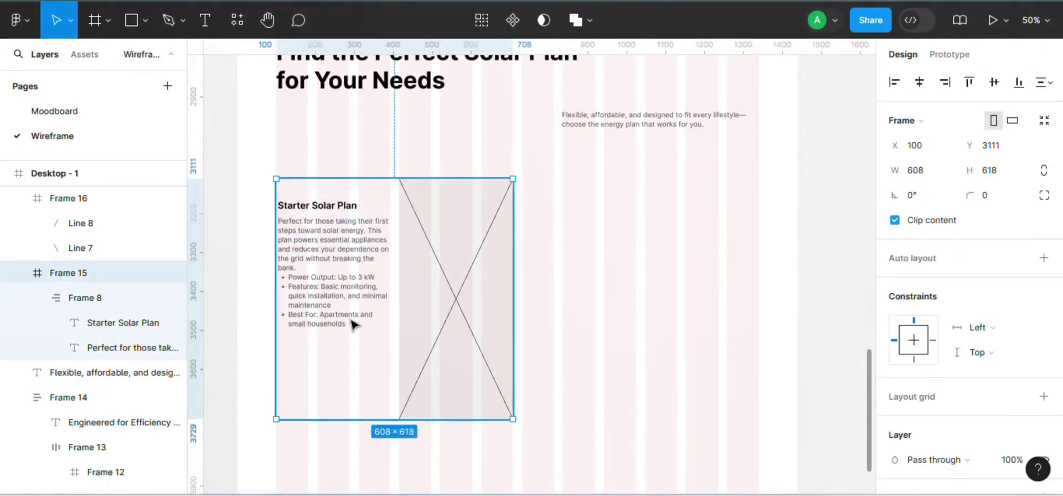
left_click_drag(341, 275, 345, 363)
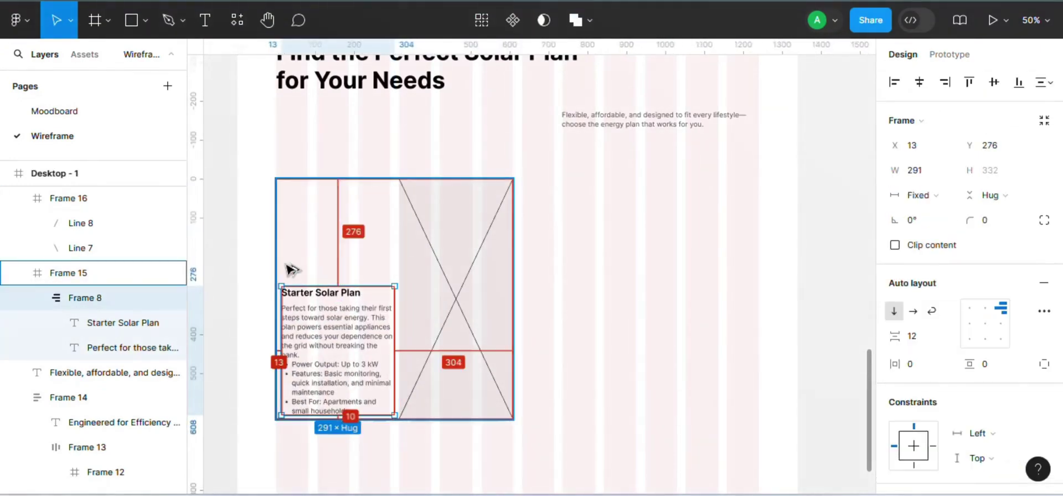
key("alt+Right")
key("alt+Right")
key("alt+Right")
key("alt+Left")
key("alt+Left")
key("alt+shift+Left")
key("alt+Left")
key("alt+Left")
key("alt+Left")
key("alt+Left")
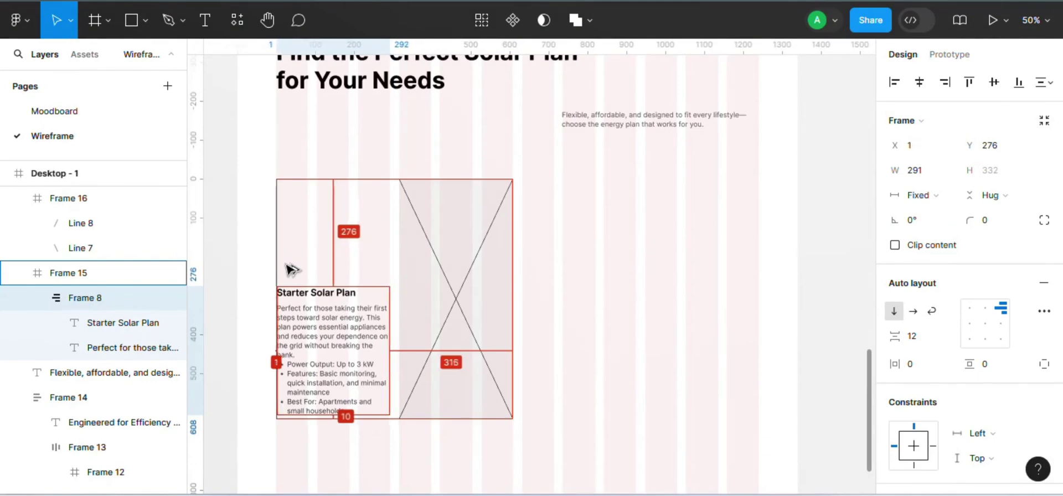
key("alt+Right")
key("alt+Right")
key("alt+Right")
key("alt+Right")
key("alt+Right")
key("alt+Right")
key("alt+Right")
key("alt+Right")
key("alt+Right")
key("alt+Right")
key("alt+Right")
key("alt+Right")
- Duplicate the Starter Solar Plan card frame and place the copy beside the original
left_click(367, 239)
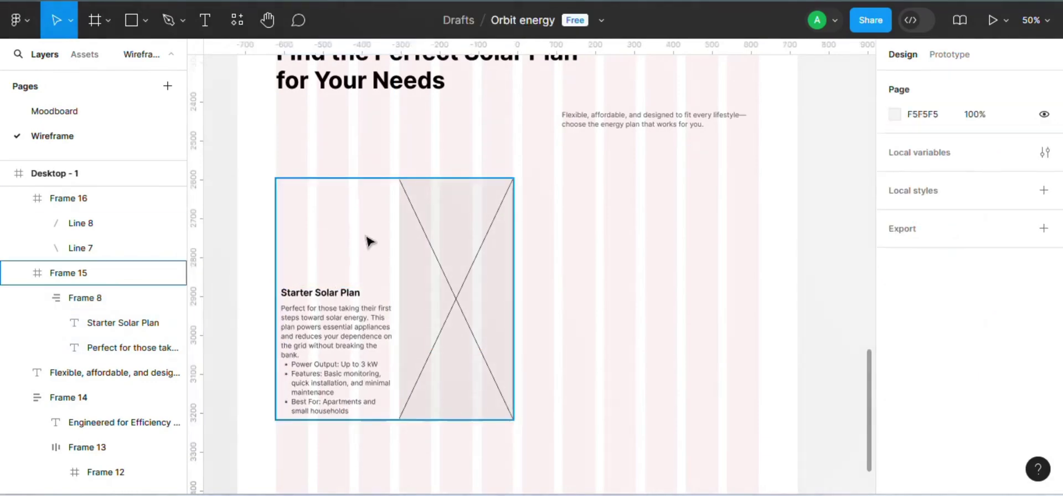
left_click(366, 239)
left_click_drag(366, 239, 611, 235)
- Nest the crossed image frame inside the first plan card and paste a copy of it into the duplicated card
left_click(465, 255)
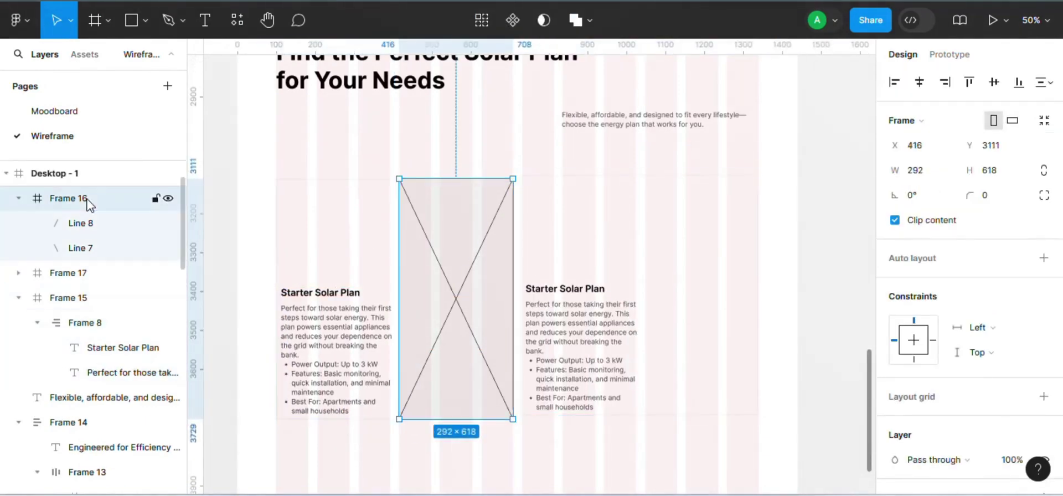
left_click_drag(75, 198, 89, 299)
left_click(681, 221)
key("ctrl+v")
- Resize the second card's image placeholder to about 596 × 301 and stretch its diagonal lines toward the new corners
left_click_drag(713, 416, 695, 292)
left_click_drag(644, 240, 525, 241)
double_click(604, 259)
left_click_drag(525, 416, 538, 320)
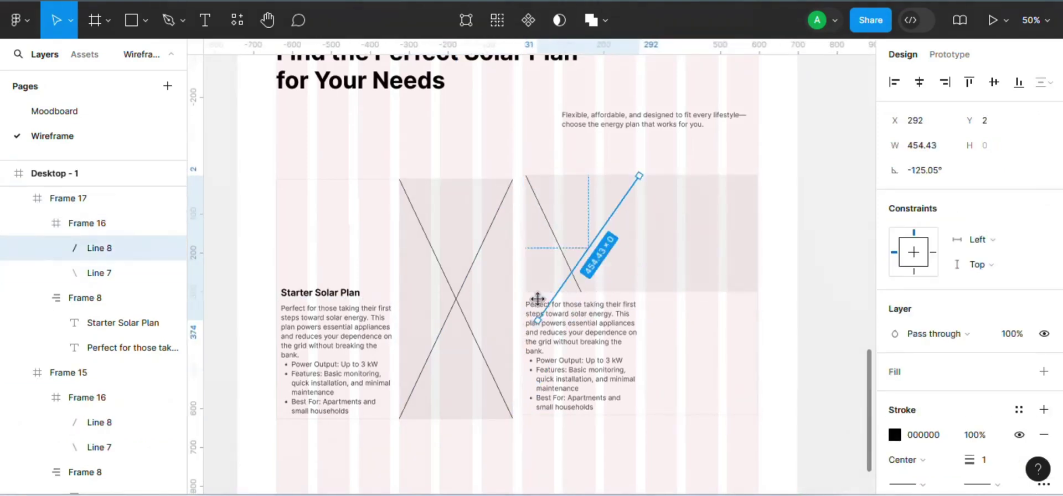
left_click_drag(638, 174, 758, 175)
left_click(574, 277)
left_click_drag(581, 292, 755, 285)
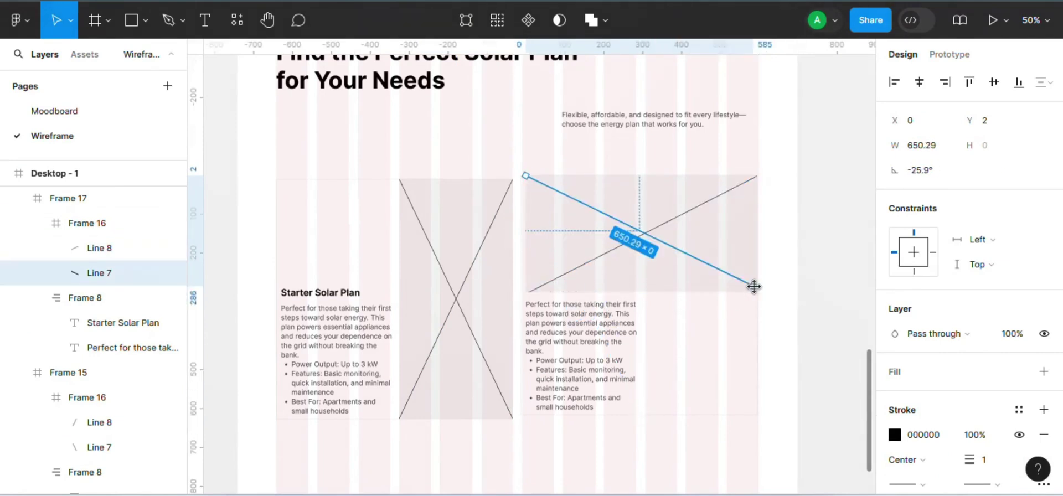
- Widen the card's text block to 565 and enlarge the image placeholder to about 619 × 376
left_click(632, 345)
left_click_drag(639, 346, 745, 341)
left_click(680, 288)
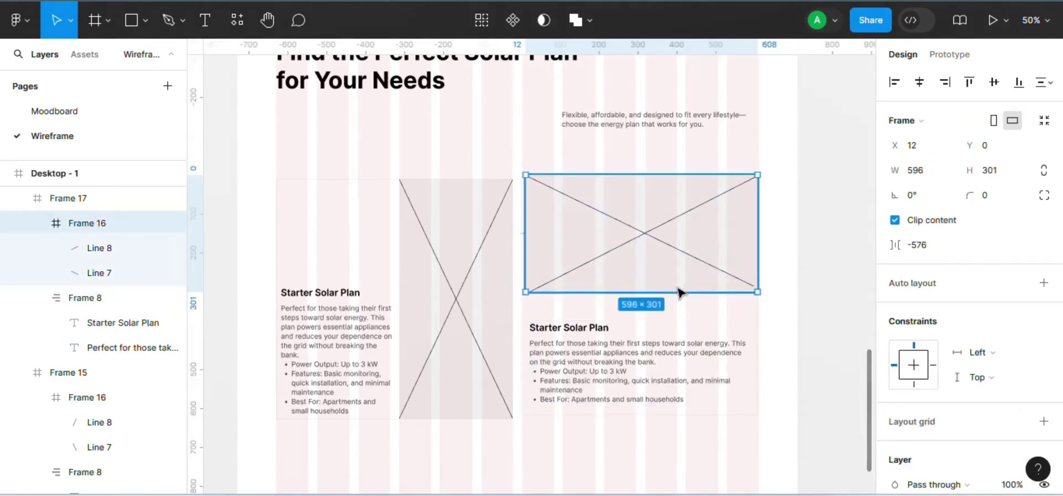
left_click_drag(680, 296, 674, 319)
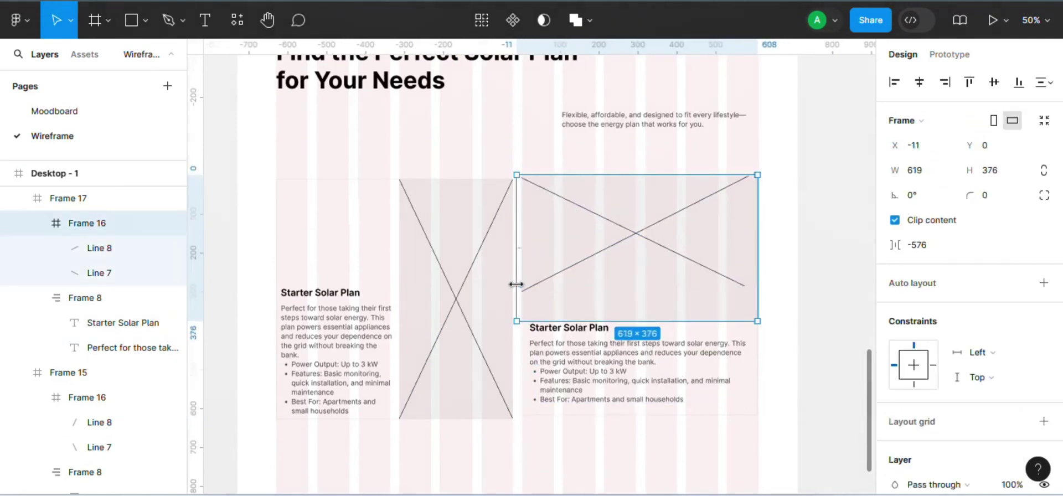
- Delete the original card with the narrow image and move the resized card into its place at X 100, Y 3079
left_click(433, 306)
key("Delete")
left_click(643, 300)
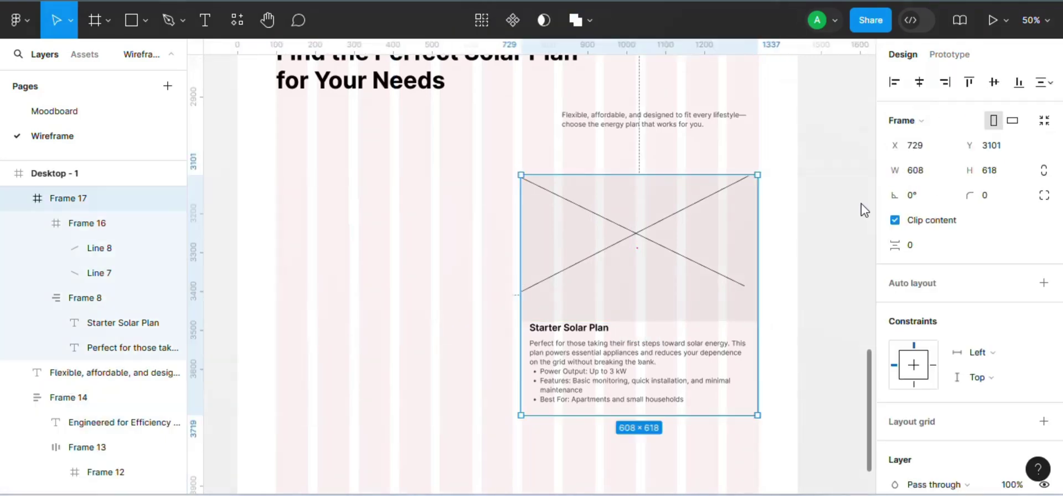
left_click_drag(665, 224, 459, 215)
- Stretch the card's diagonals to the image placeholder's lower corners and place a duplicate of the card beside it
double_click(453, 253)
double_click(453, 253)
left_click_drag(502, 279, 513, 313)
left_click(325, 260)
left_click_drag(276, 284, 280, 313)
key("Escape")
left_click_drag(470, 342, 718, 345)
- Replace the second card's body text with ChatGPT's Family Solar Plan tagline, description and Power Output, Features and Best For bullets
left_click(802, 438)
left_click_drag(1059, 403, 696, 408)
left_click_drag(353, 238, 620, 357)
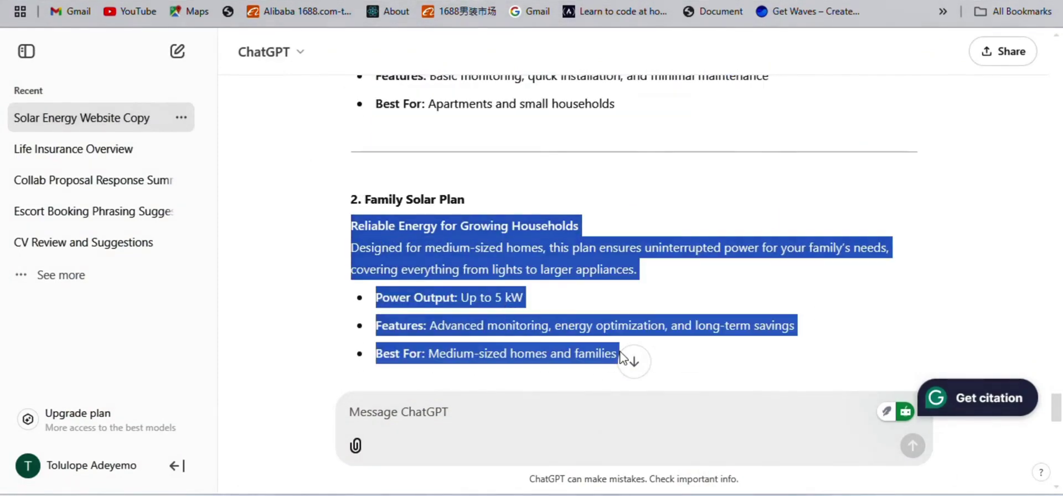
key("alt+Tab")
left_click(672, 387)
double_click(685, 394)
key("ctrl+v")
key("ctrl+z")
mouse_move(797, 494)
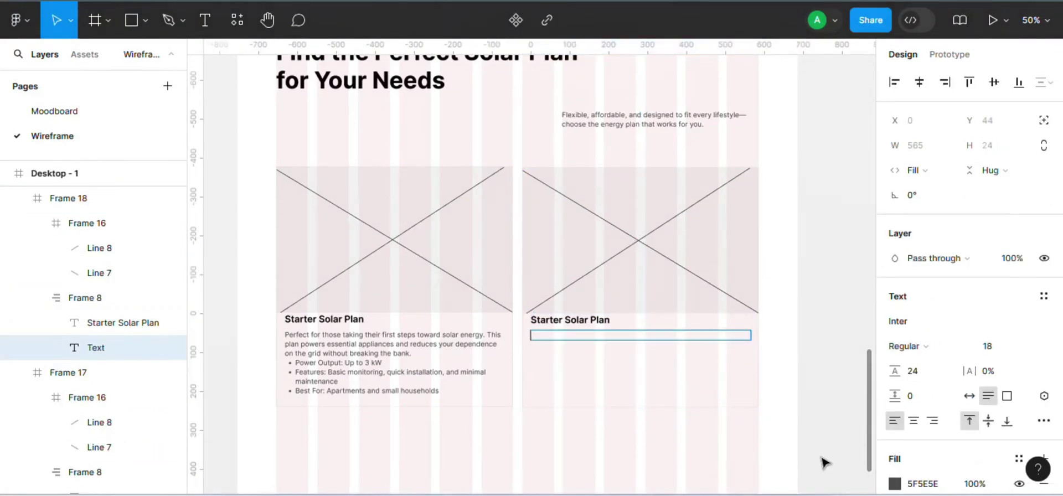
left_click(798, 438)
left_click(618, 342)
left_click_drag(1057, 411, 1057, 415)
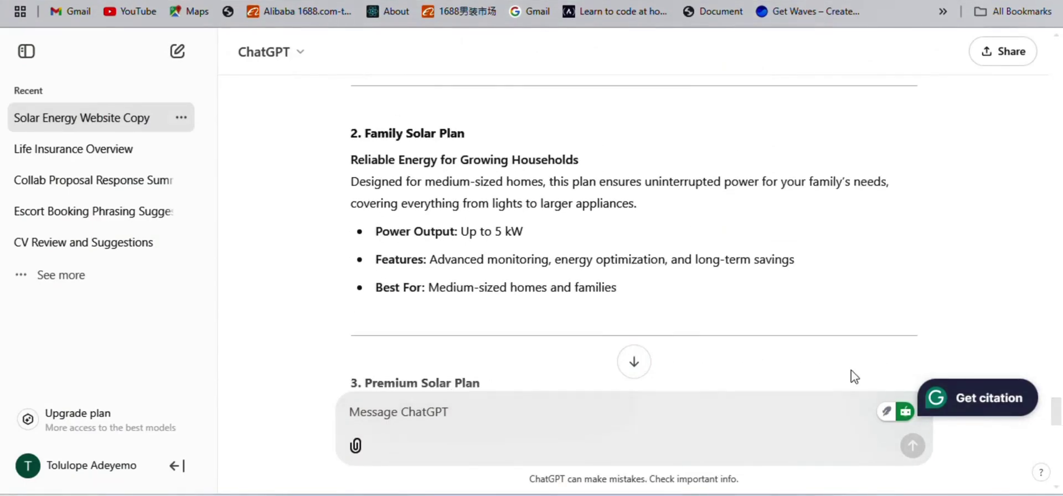
left_click_drag(616, 287, 355, 166)
key("ctrl+c")
key("alt+Tab")
key("ctrl+v")
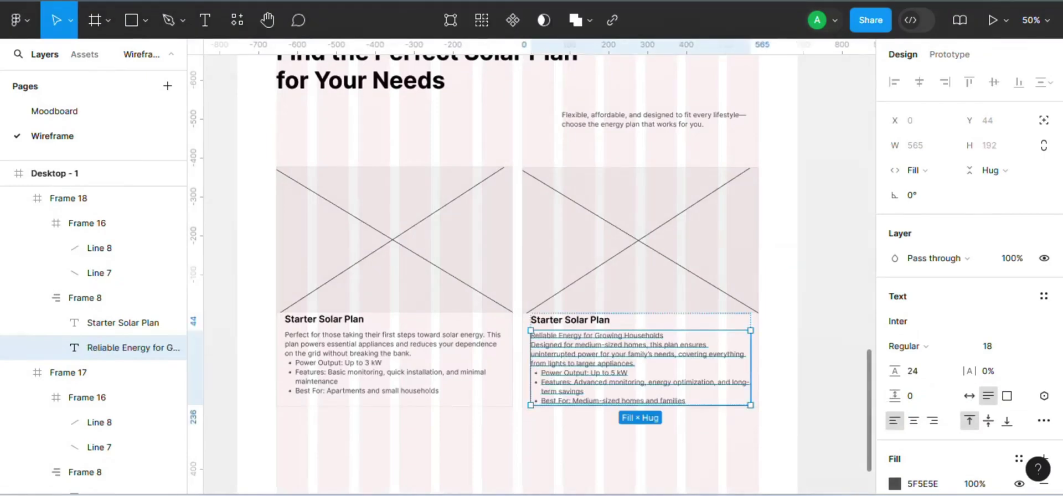
- Change the second card's title to "Family Solar Plan", copied from ChatGPT
key("alt+Tab")
left_click_drag(465, 133, 378, 129)
mouse_move(771, 493)
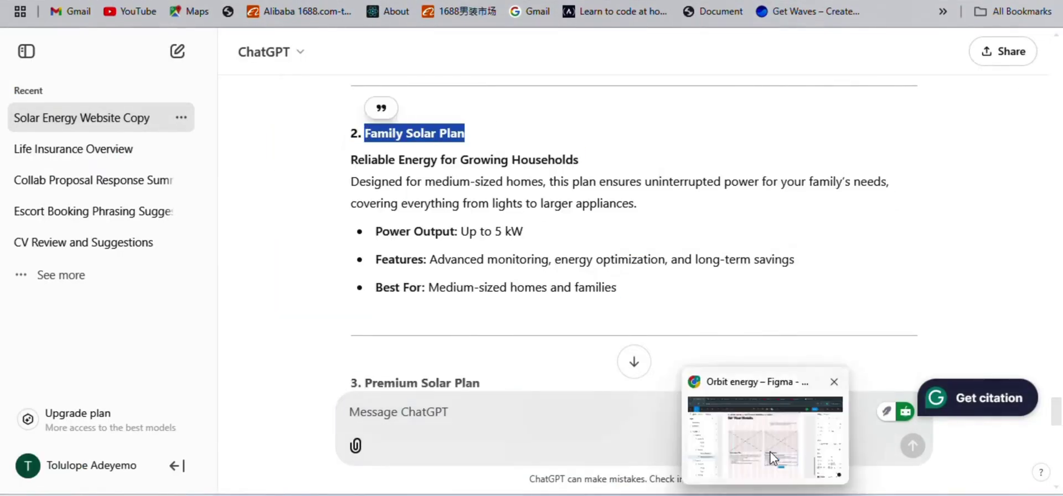
left_click(776, 466)
double_click(608, 323)
- Add ChatGPT's tagline "Ideal for Small Homes and First-Time Solar Users" above the first card's description
key("alt+Tab")
scroll(554, 221, "up", 4)
left_click_drag(626, 146, 350, 146)
key("ctrl+c")
key("alt+Tab")
left_click(770, 464)
left_click(363, 319)
double_click(286, 339)
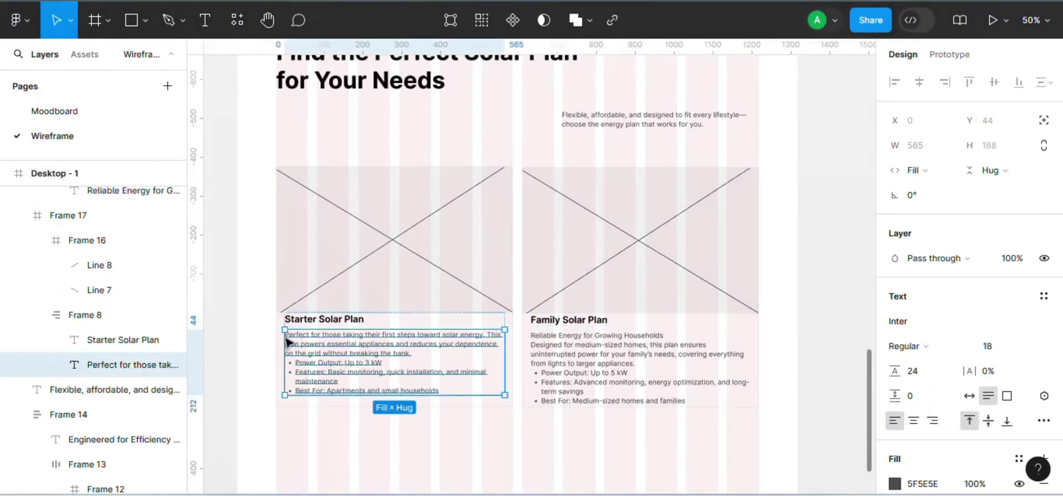
left_click(288, 336)
key("ctrl+v")
key("Escape")
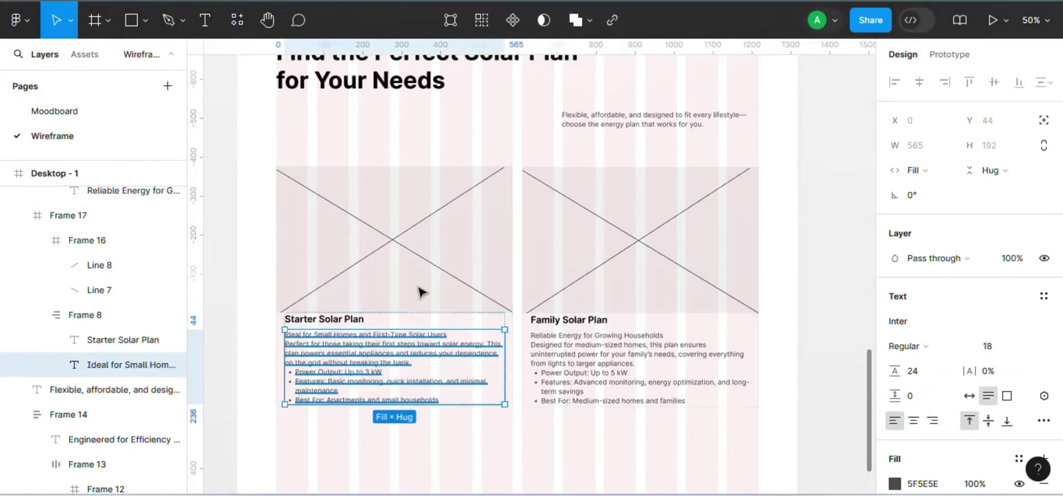
- Extend the Starter Solar Plan card to a height of 652 and set its text block 15 below the image
left_click(533, 333)
left_click(484, 403)
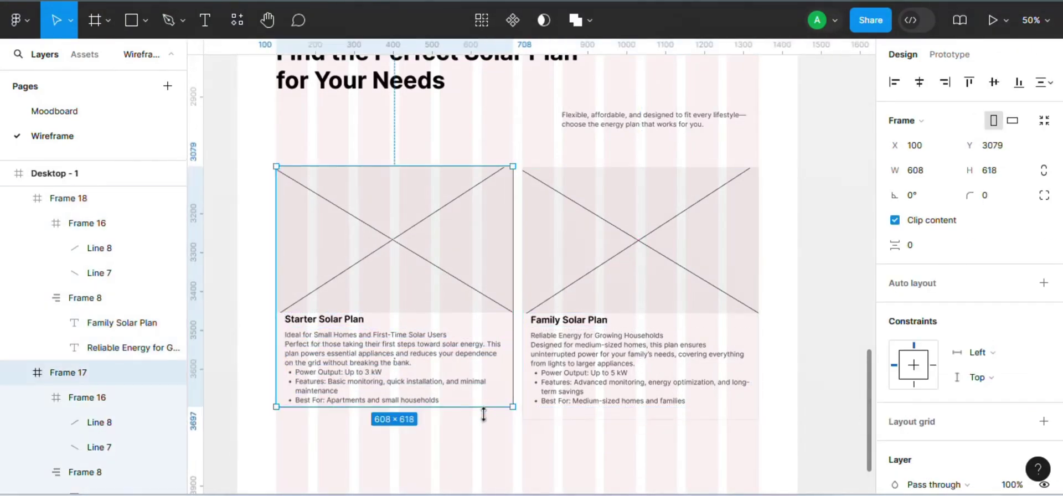
left_click(396, 376)
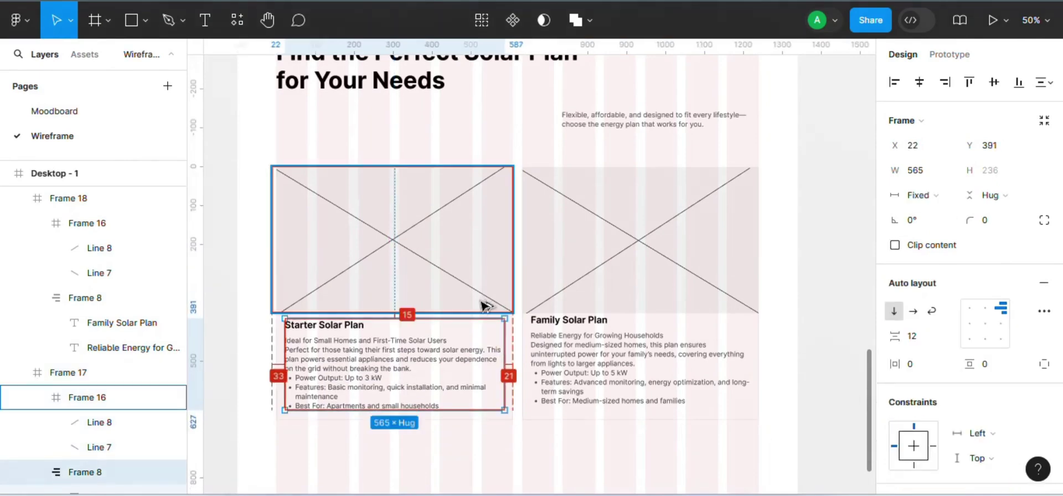
left_click(769, 463)
- Duplicate the Starter Solar Plan card in place
scroll(872, 414, "right", 1)
scroll(496, 280, "down", 2)
scroll(496, 280, "left", 1)
left_click(489, 285)
key("ctrl+d")
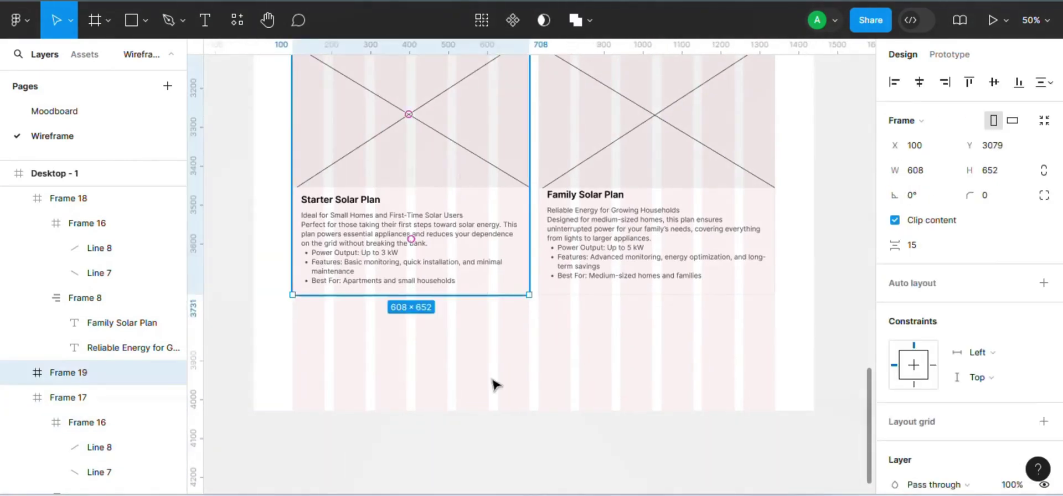
left_click_drag(465, 181, 468, 449)
key("ctrl+z")
- Extend the Desktop - 1 frame downward and place the duplicated card below the original at X 100, Y 3763
left_click(107, 174)
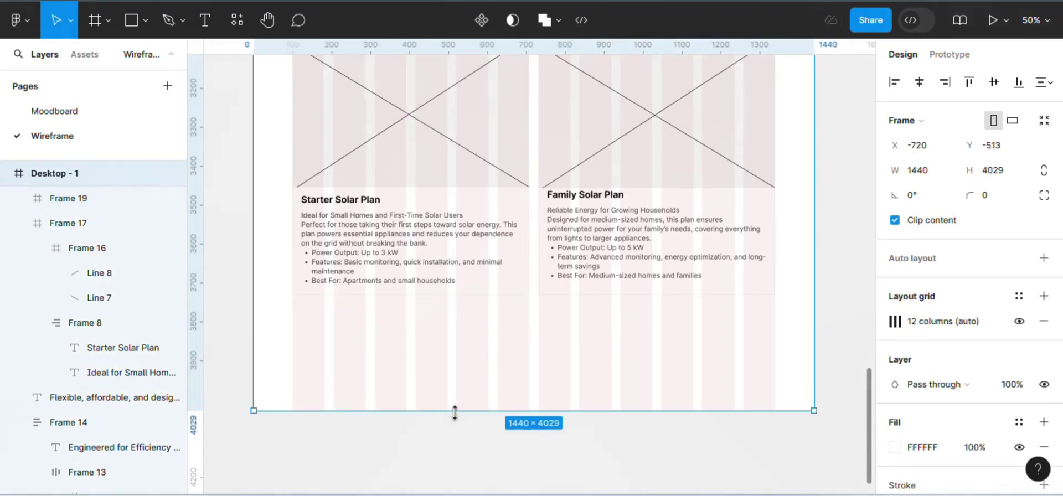
left_click_drag(454, 412, 532, 452)
left_click_drag(871, 431, 864, 381)
key("ctrl+minus")
left_click_drag(464, 181, 477, 316)
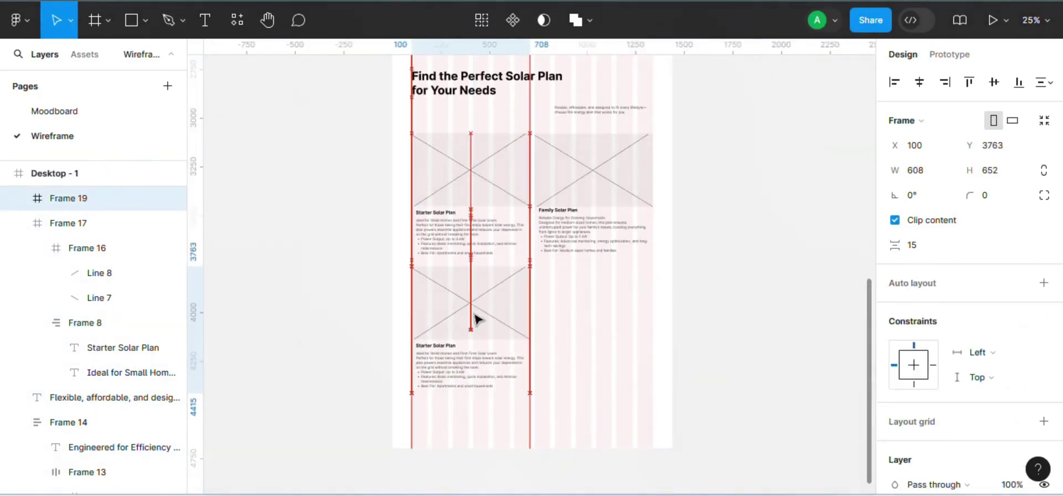
- Replace the third card's body text with ChatGPT's Premium Solar Plan tagline, description and bullets
left_click(804, 447)
left_click_drag(1059, 406, 1059, 433)
left_click_drag(712, 290, 351, 171)
key("alt+Tab")
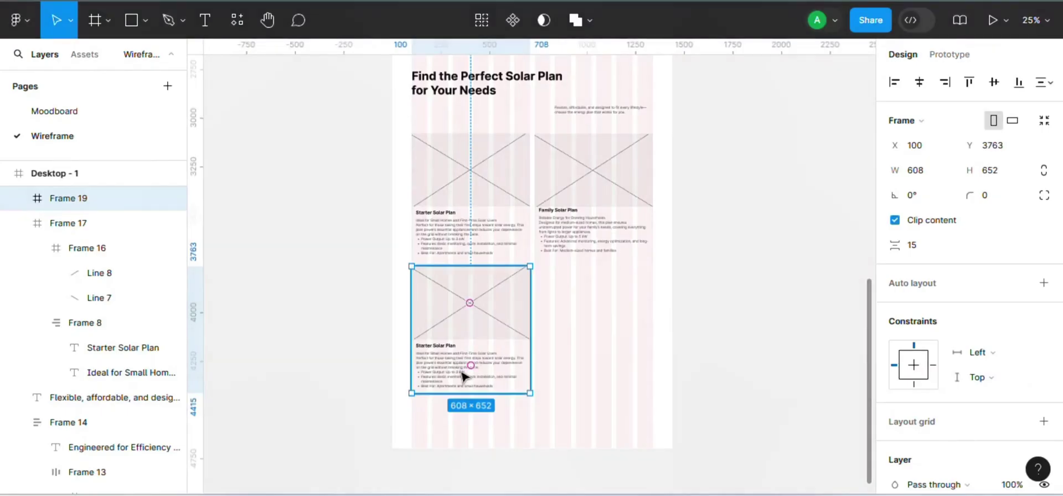
double_click(463, 375)
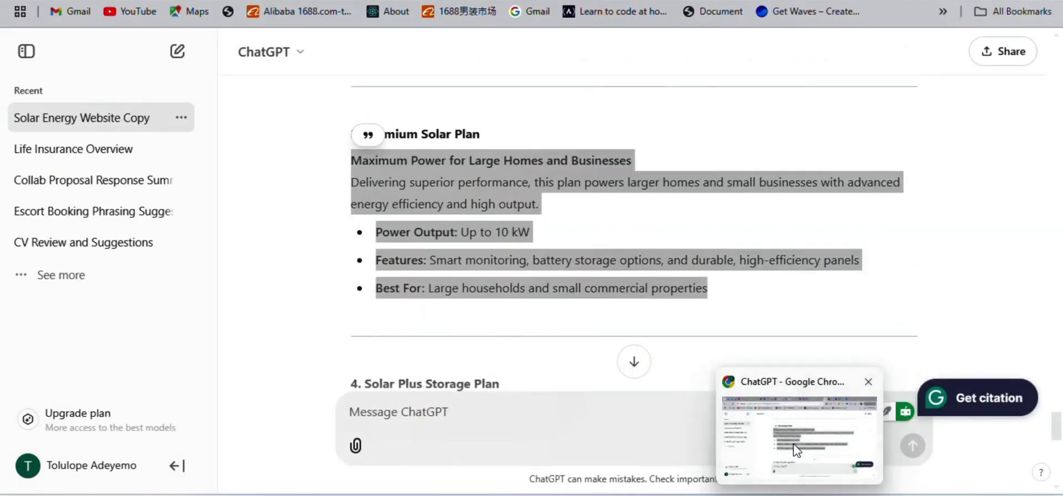
- Change the third card's title to "Premium Solar Plan", copied from ChatGPT
left_click(797, 450)
left_click(452, 135)
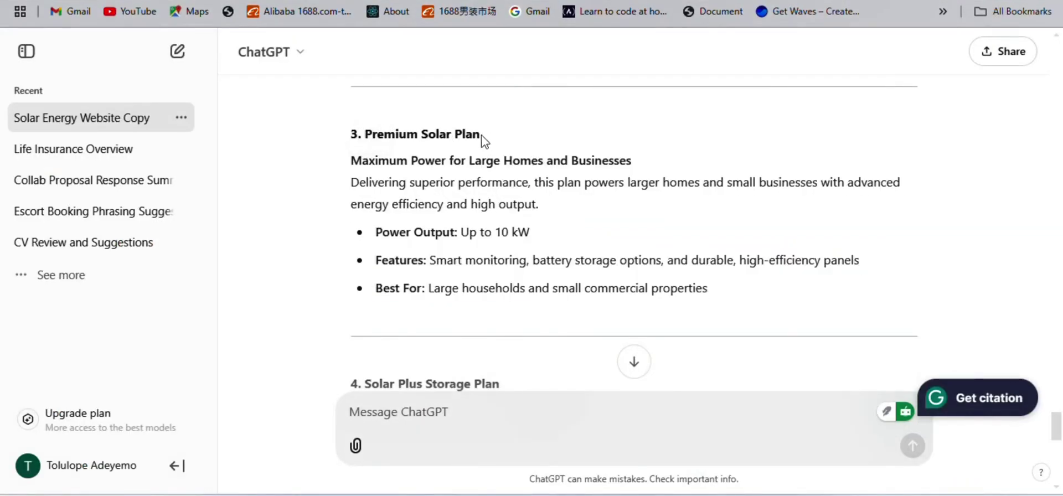
left_click(764, 474)
double_click(424, 346)
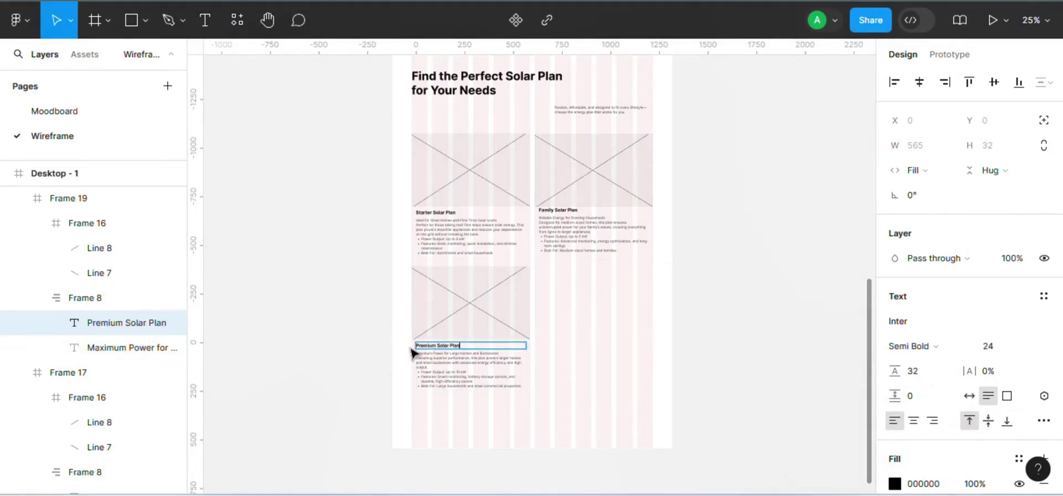
key("ctrl+v")
- Duplicate the Premium Solar Plan card and place the copy beside it at X 732, Y 3763
left_click(475, 340)
key("ctrl+d")
left_click_drag(474, 339, 598, 340)
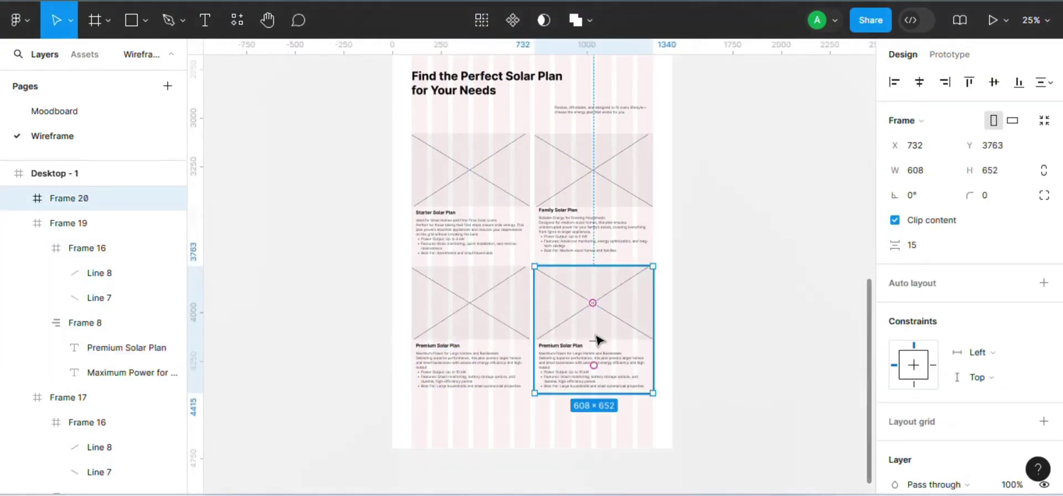
- Change the fourth card's title to "Solar Plus Storage Plan", copied from ChatGPT
left_click(797, 448)
mouse_move(1054, 421)
left_mouse_down()
mouse_move(1055, 458)
mouse_move(1054, 434)
left_mouse_up()
scroll(1056, 441, "down", 4)
scroll(1049, 451, "up", 4)
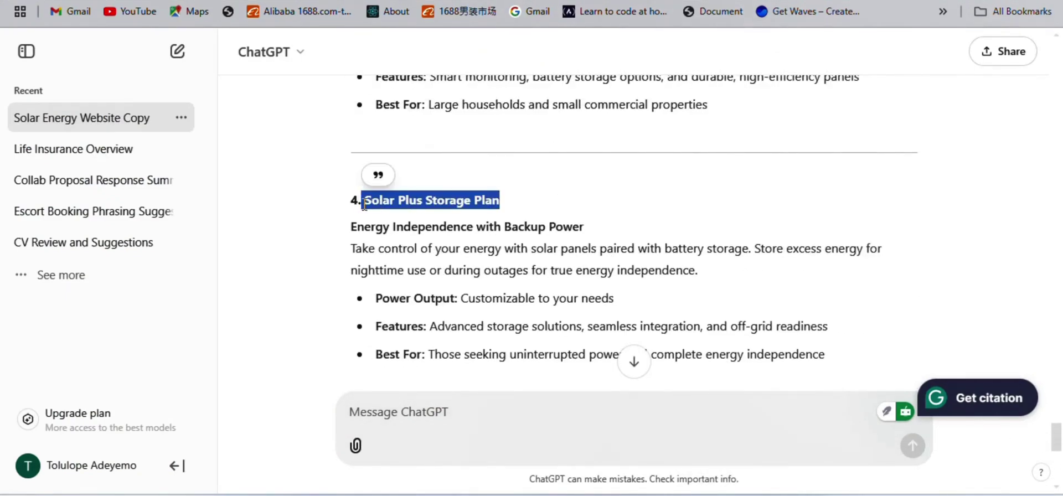
left_click(755, 449)
double_click(570, 353)
left_click(564, 337)
double_click(555, 349)
double_click(555, 348)
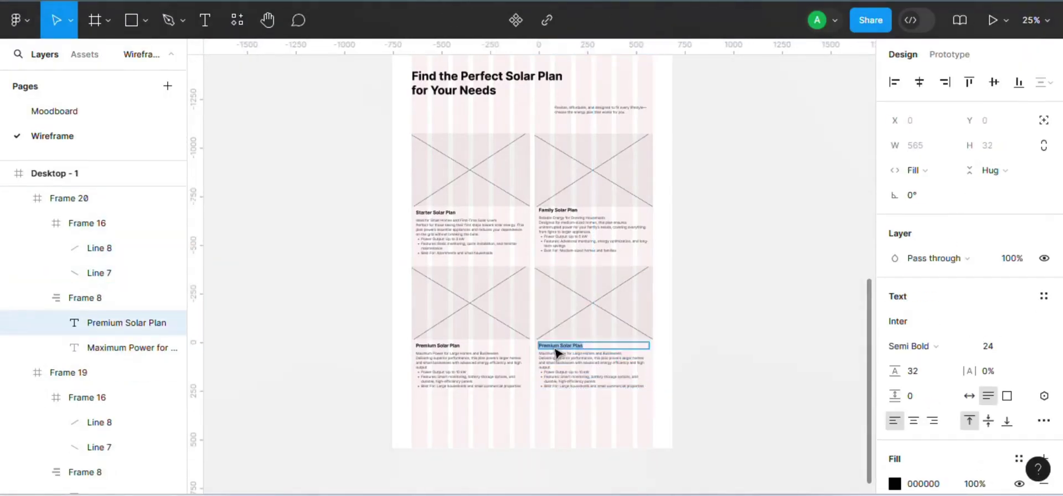
- Replace the fourth card's body text with ChatGPT's Solar Plus Storage Plan tagline, description and bullets
left_click(803, 438)
left_click_drag(351, 226, 819, 354)
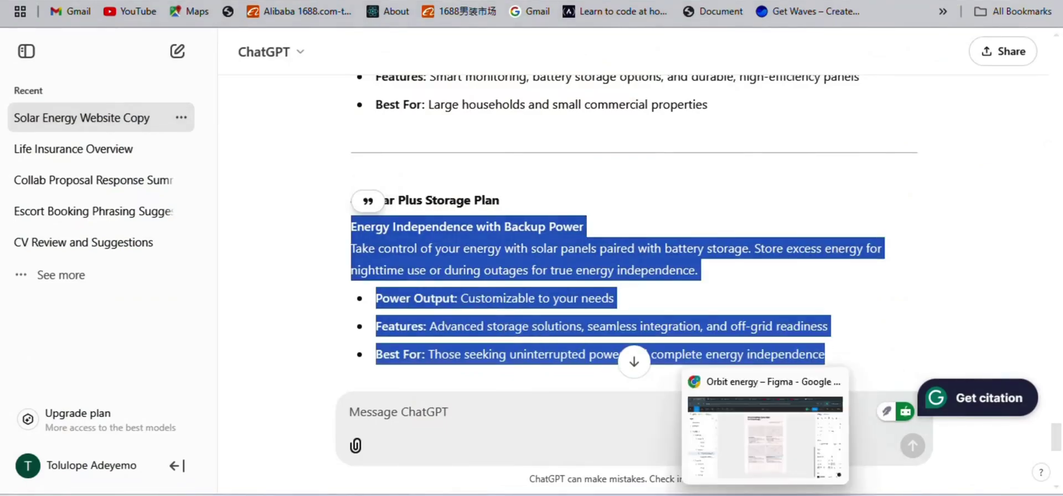
left_click(764, 404)
left_click_drag(539, 353, 649, 382)
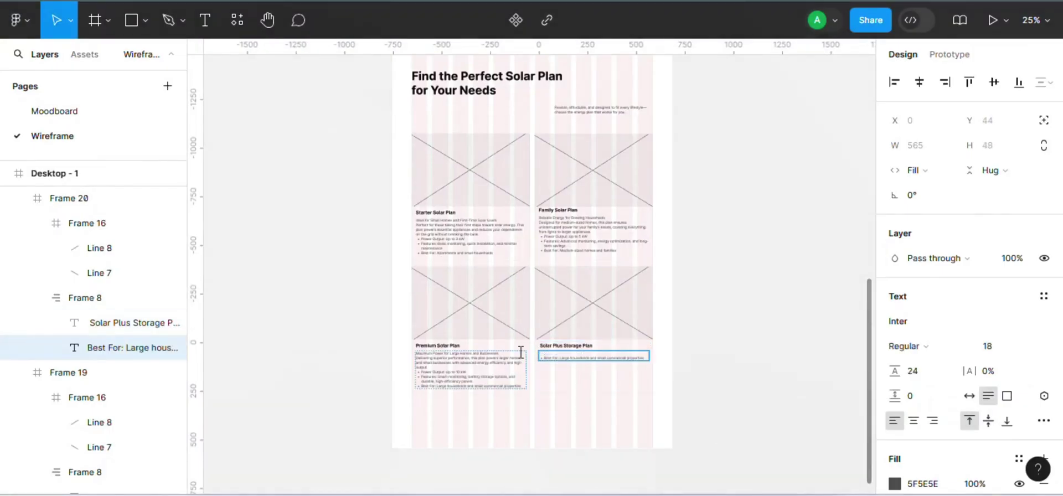
left_click(696, 375)
- Extend the Desktop - 1 frame downward to a height of about 5749
scroll(824, 226, "up", 10)
left_click(401, 111)
scroll(853, 470, "down", 10)
scroll(853, 469, "down", 5)
left_click_drag(637, 274, 643, 480)
scroll(775, 354, "up", 5)
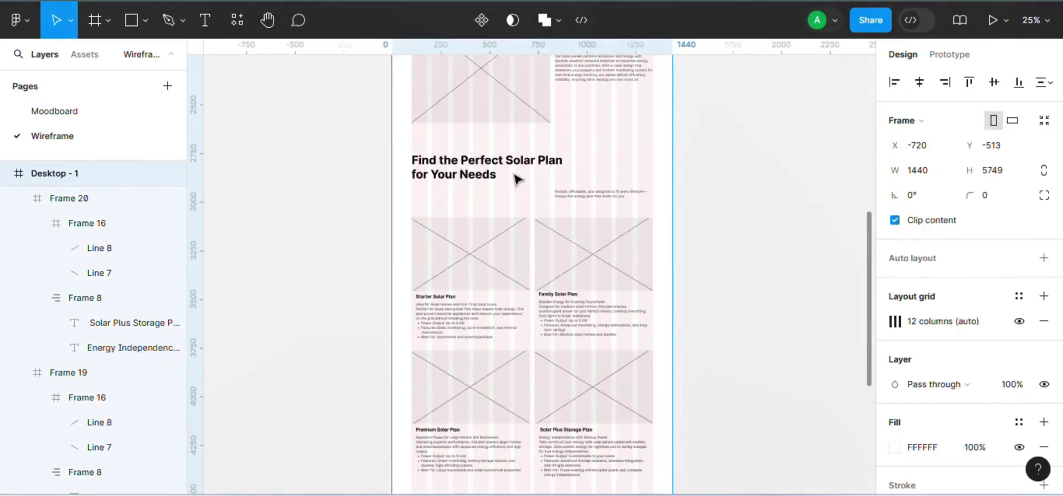
- Group the four solar plan cards into a wrapping auto layout with horizontal and vertical gaps of 24
left_click(575, 264)
left_click(470, 304, "shift")
left_click(476, 382, "shift")
left_click(576, 387, "shift")
key("shift+a")
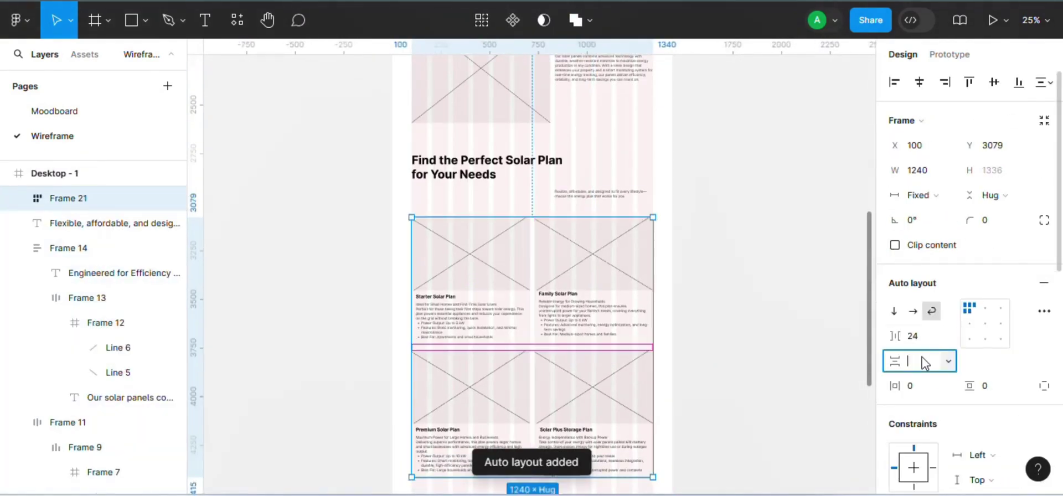
- Nudge the solar plan card grid upward, closer to the section's subheading
left_click(595, 195)
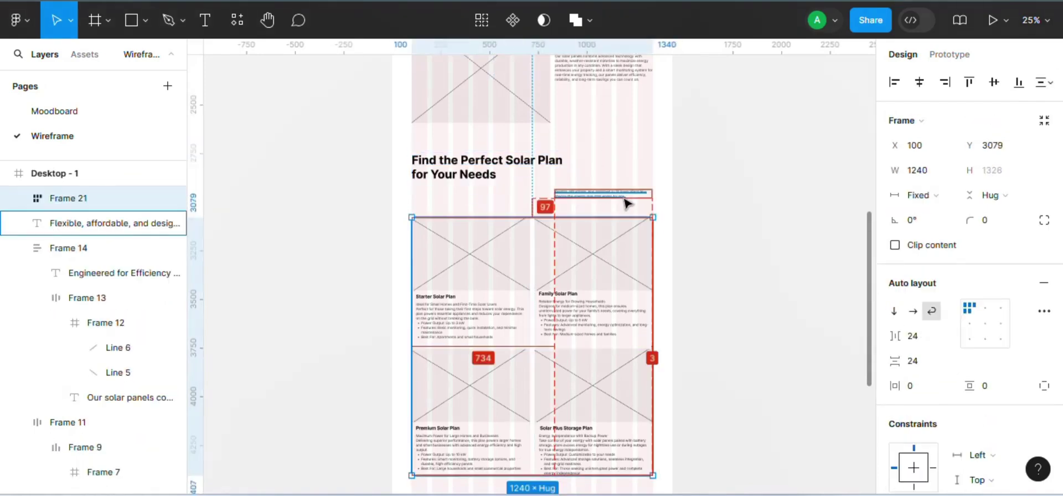
key("shift+Up")
key("shift+Up")
key("Up")
key("Up")
key("Up")
key("Up")
key("Up")
- Duplicate the solar plans heading and subheading and place the copies below the card grid
left_click(548, 172)
left_click(601, 196, "shift")
left_click_drag(600, 191, 598, 200)
scroll(601, 193, "down", 7)
- Position the copied heading near the right margin at X 493 and the copied subheading at the left margin at X 100
left_click(599, 202)
key("alt+a")
left_click(532, 176)
left_click(954, 85)
left_click_drag(682, 145, 674, 140)
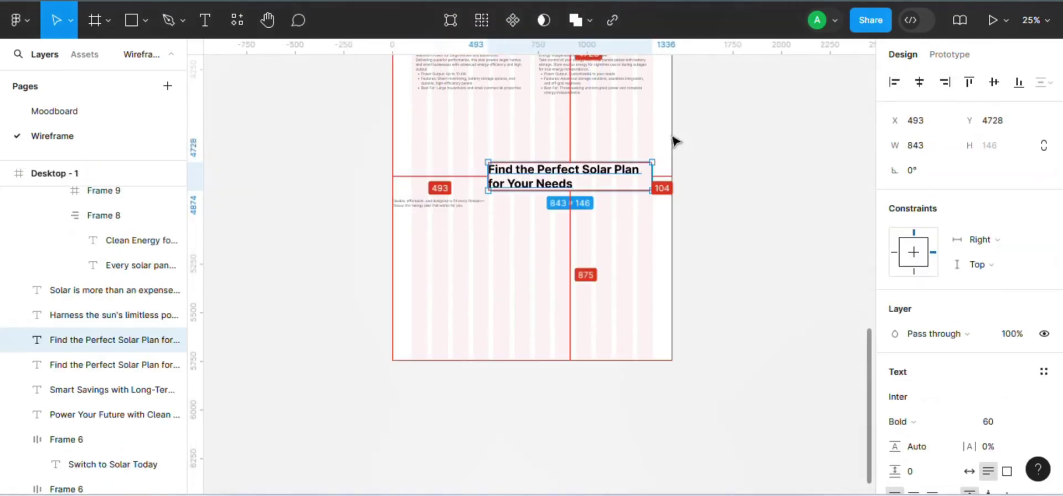
left_click(461, 200)
key("Right")
key("Right")
key("Right")
key("Right")
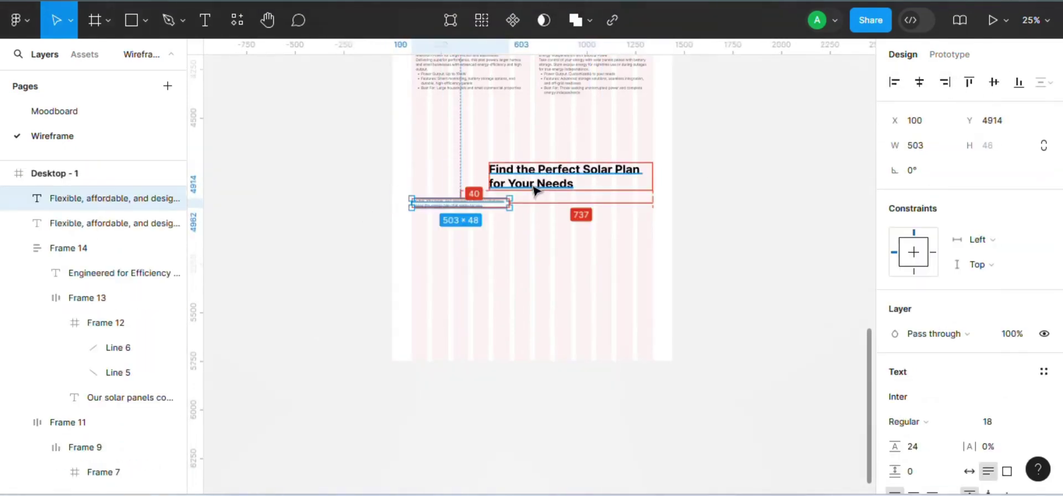
- Ask ChatGPT to "Write a descriptive heading and a detailed subheading for the why choose us section"
key("alt+Tab")
left_click_drag(1056, 428, 1038, 177)
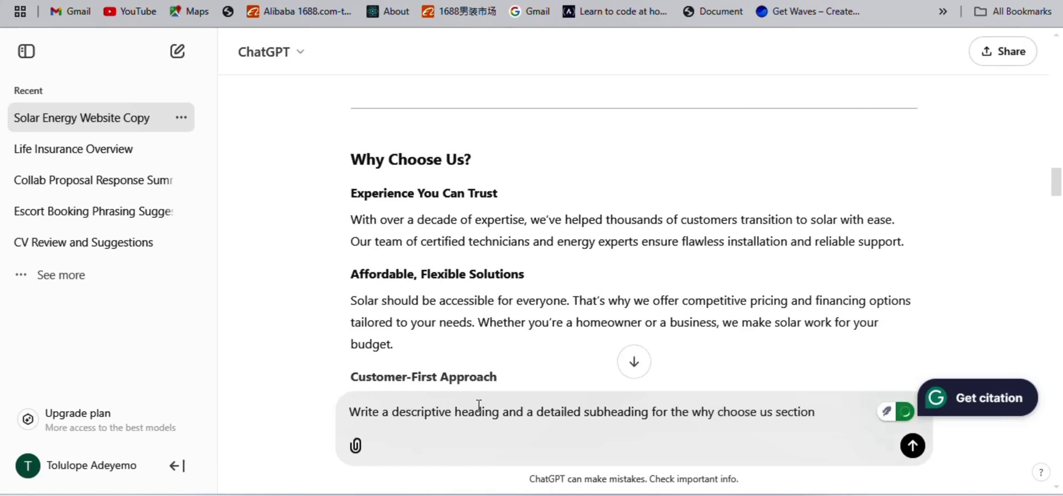
left_click(637, 363)
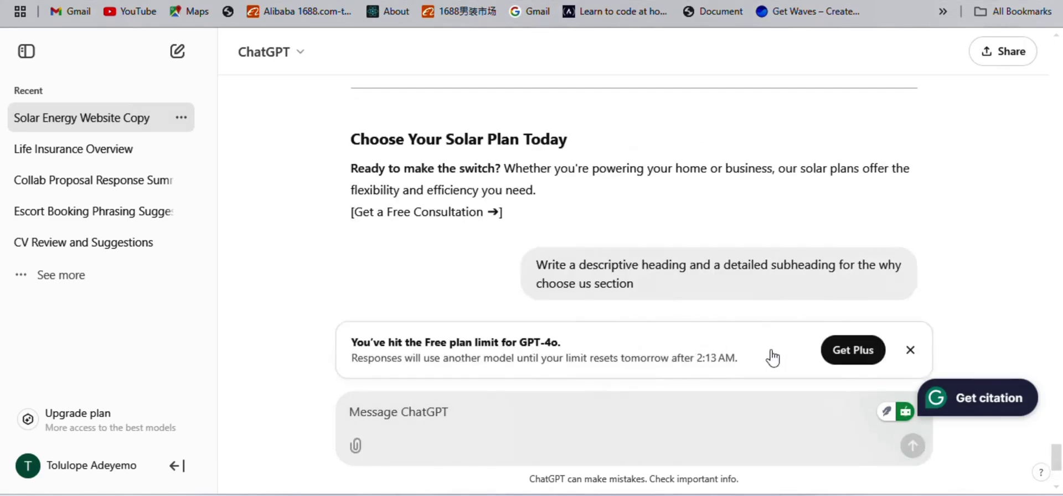
left_click(910, 351)
- Replace the copied heading with ChatGPT's "Why We're the Right Choice for Your Solar Journey"
left_click_drag(725, 218, 374, 216)
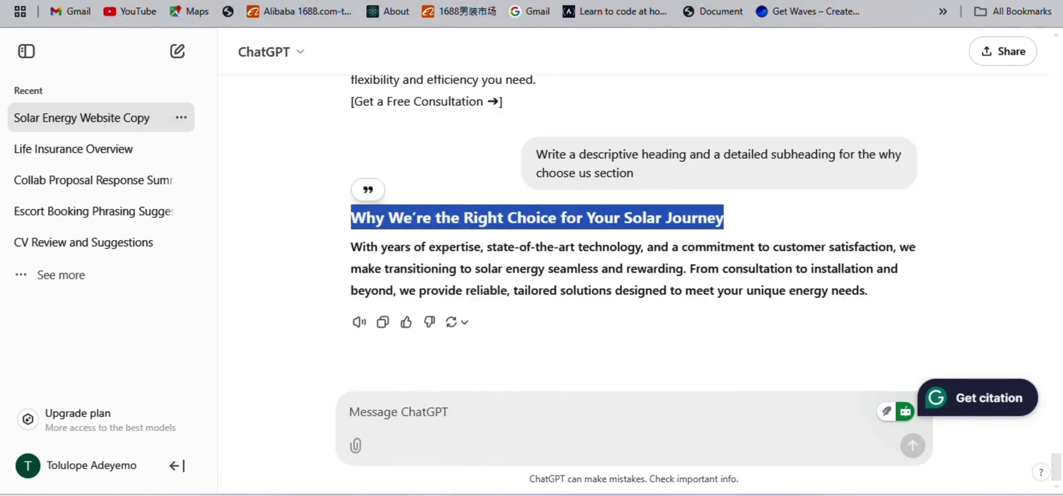
left_click(766, 495)
double_click(545, 182)
key("BackSpace")
- Replace the copied subheading with ChatGPT's paragraph beginning "With years of expertise, state-of-the-art technology"
key("alt+Tab")
left_click(807, 415)
left_click(1033, 416)
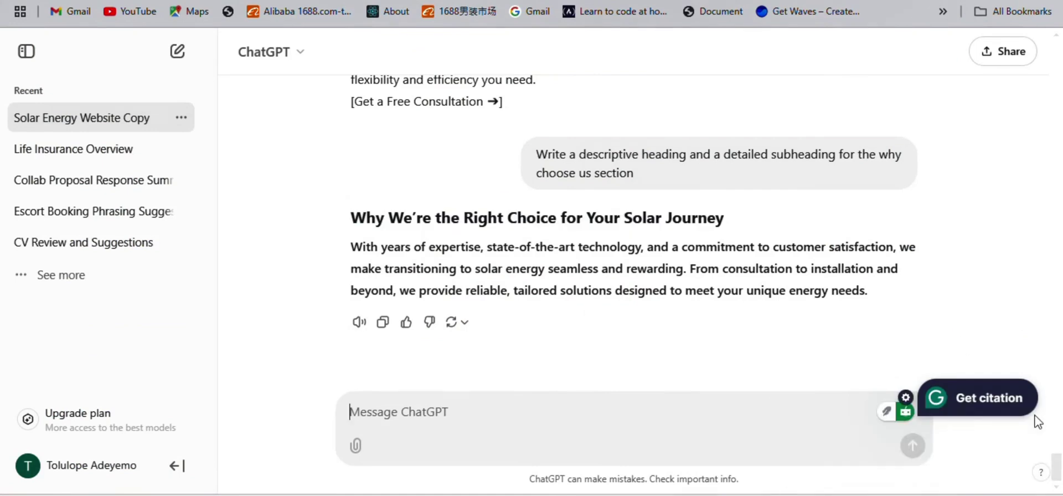
left_click_drag(870, 294, 351, 245)
key("ctrl+c")
mouse_move(767, 495)
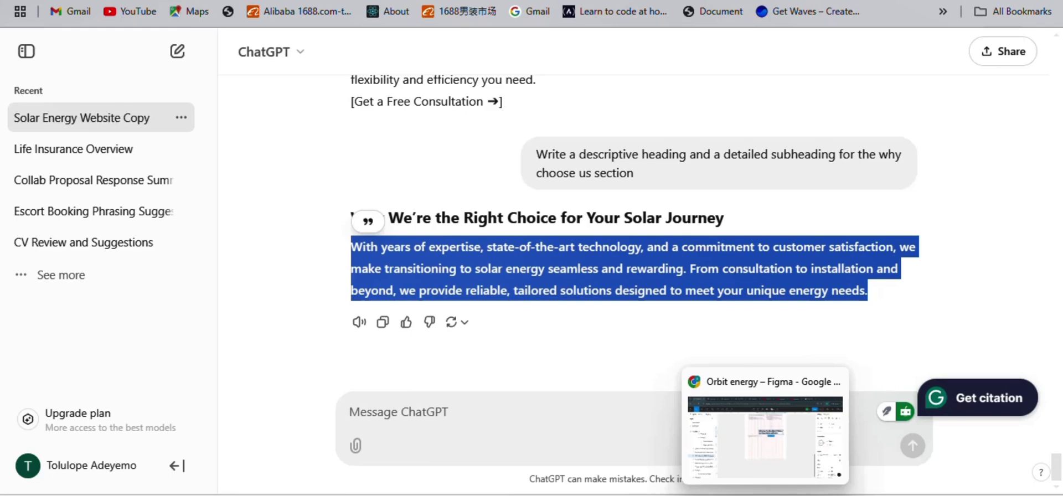
left_click(766, 494)
double_click(466, 205)
key("ctrl+v")
left_click(532, 210)
- Delete the subheading's final sentence, beginning "From consultation to installation and beyond", so the text ends at "seamless and rewarding."
left_click(745, 257)
left_click_drag(871, 391, 806, 373)
key("ctrl+plus")
key("ctrl+plus")
left_click_drag(535, 489, 410, 488)
double_click(615, 263)
left_click_drag(615, 262, 668, 314)
key("BackSpace")
key("Escape")
key("ctrl+minus")
key("ctrl+minus")
- Draw a frame about 151 × 112 below the subheading at X 100 and give it an F5F5F5 fill
mouse_move(798, 495)
left_click(798, 453)
left_click_drag(1056, 462, 1046, 182)
key("alt+Tab")
key("ctrl+plus")
key("ctrl+plus")
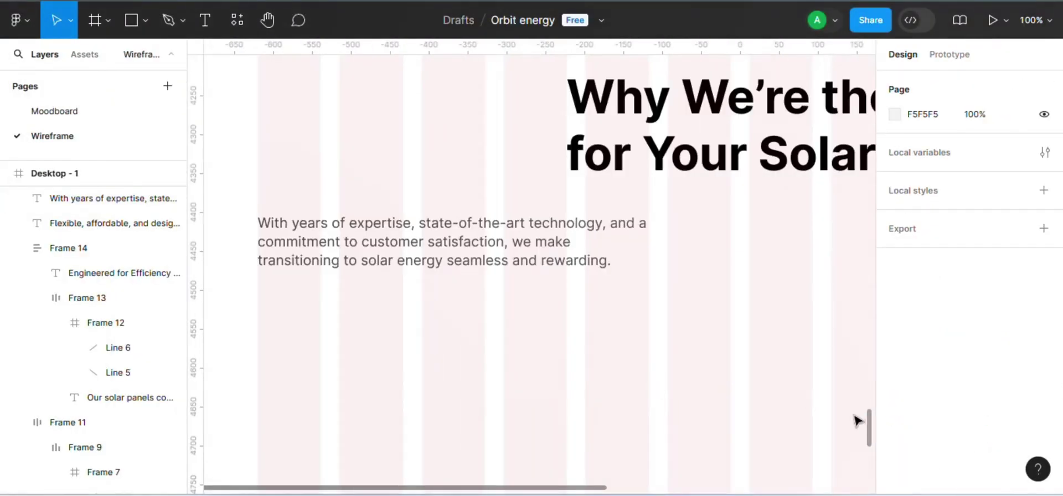
left_click_drag(870, 418, 871, 433)
key("f")
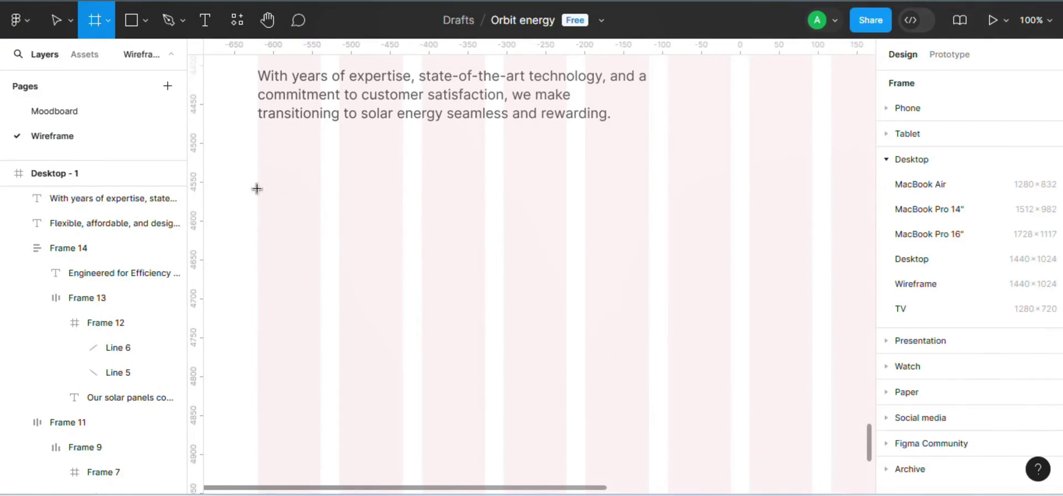
left_click_drag(258, 188, 375, 275)
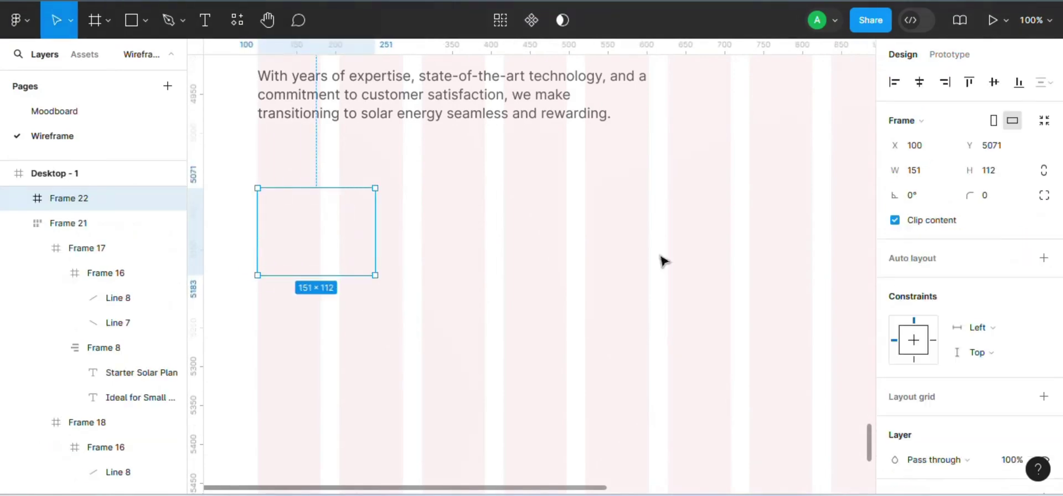
scroll(1059, 400, "down", 3)
left_click(1041, 326)
left_click(896, 347)
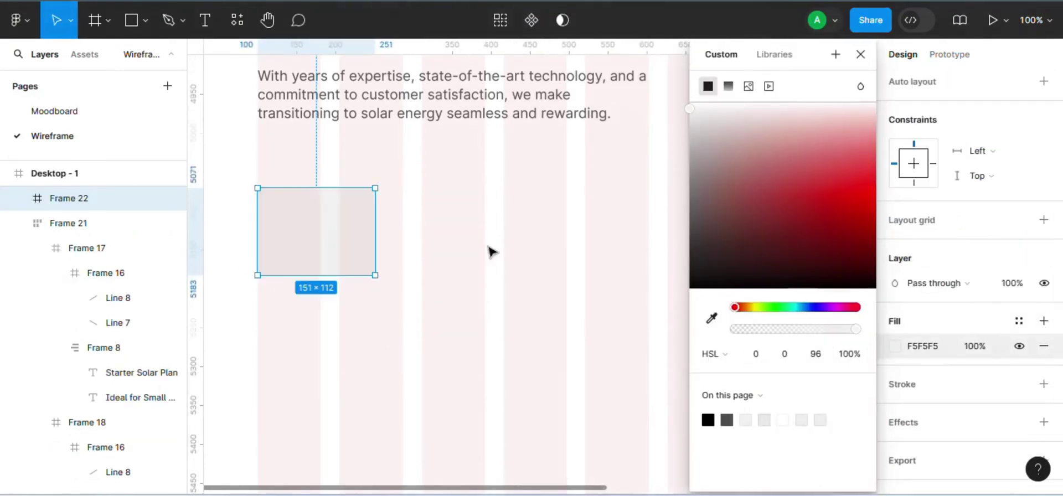
- Make the new frame a circle by setting its width to 112, constraining its proportions and setting the corner radius to 200
scroll(929, 178, "up", 3)
left_click(926, 173)
type("1")
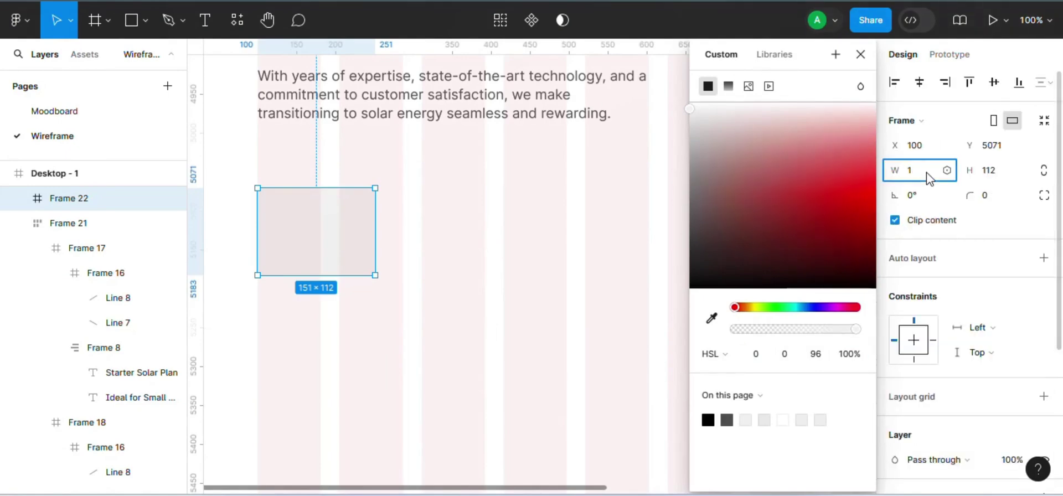
type("12")
key("Return")
left_click(1044, 171)
left_click(1005, 196)
type("2")
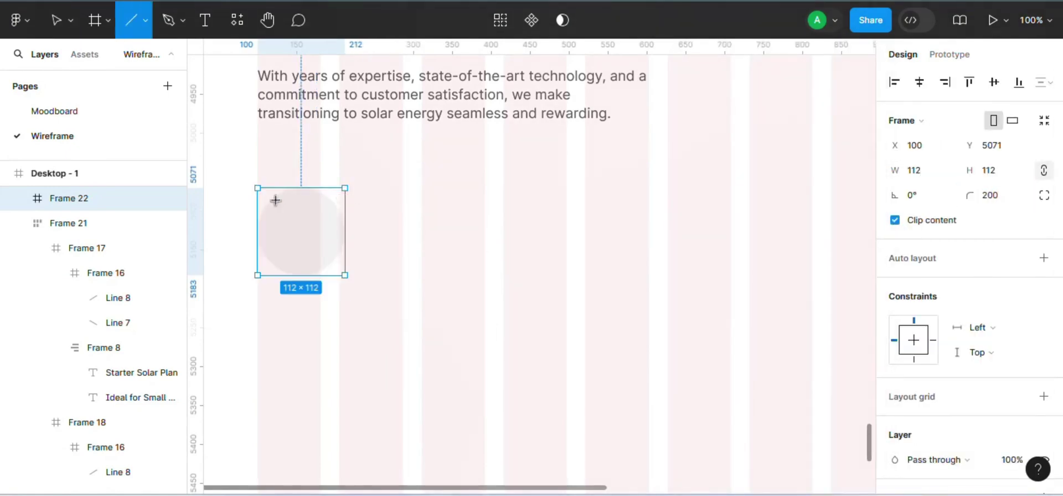
- Draw a diagonal line across the circle, then duplicate and flip it to form a crossed placeholder icon
left_click_drag(258, 190, 338, 266)
key("ctrl+d")
right_click(325, 254)
left_click(413, 443)
left_click(453, 372)
key("ctrl+minus")
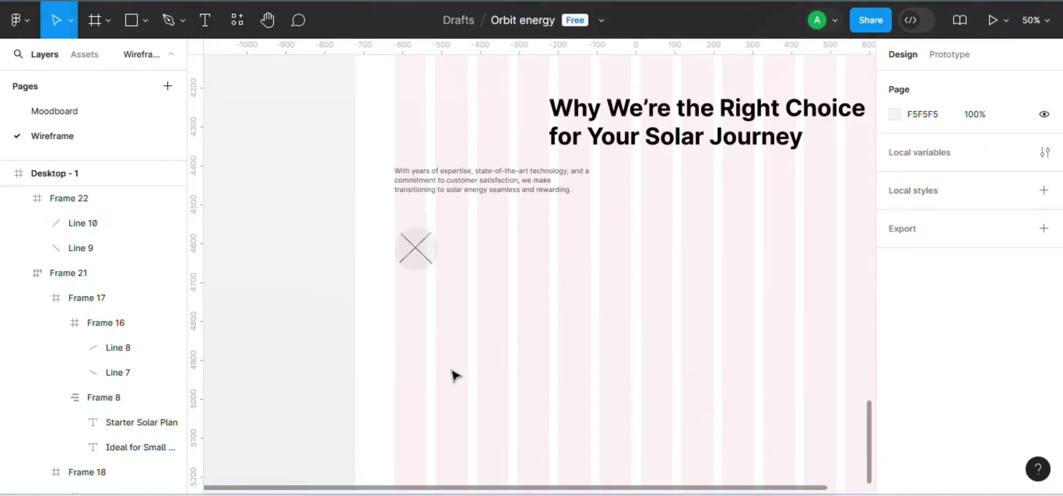
- Duplicate the Premium Solar Plan text block and place the copy below the circular icon at X 100
left_click_drag(872, 432, 875, 347)
double_click(537, 307)
double_click(537, 307)
key("ctrl+d")
left_click_drag(537, 307, 530, 277)
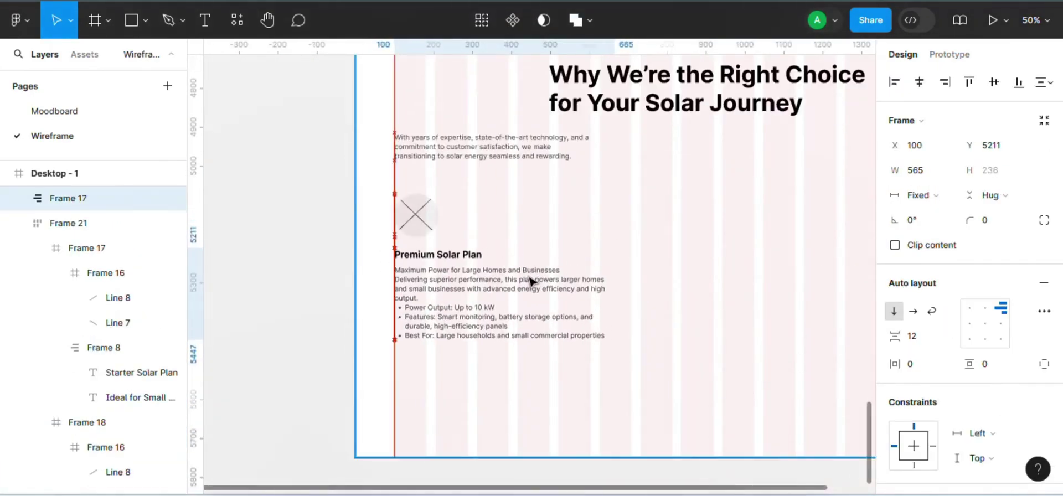
- Replace the copied block's title with ChatGPT's "Experience You Can Trust"
mouse_move(803, 493)
left_click(801, 435)
left_click_drag(500, 139, 346, 129)
key("alt+Tab")
double_click(485, 259)
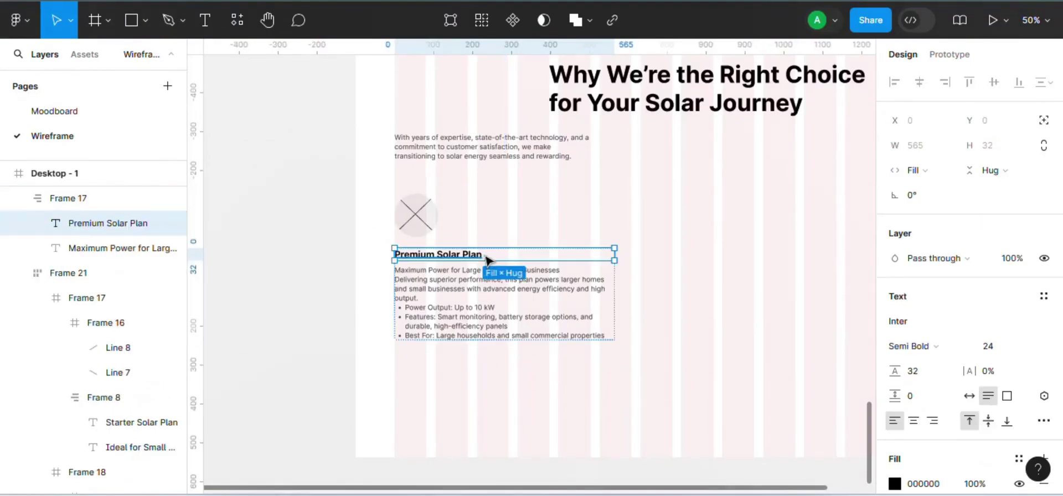
key("Return")
key("BackSpace")
key("Escape")
key("Escape")
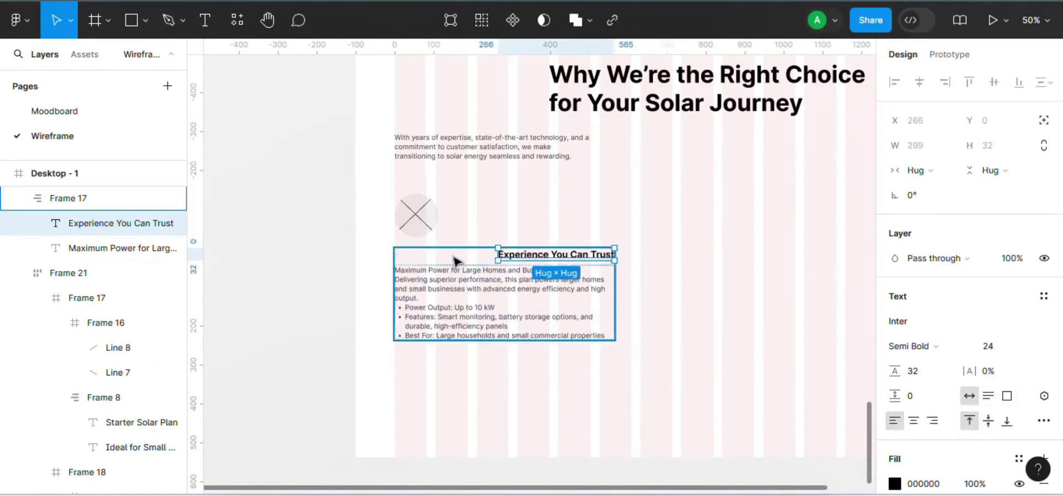
- Replace the copied block's description with ChatGPT's text beginning "With over a decade of expertise"
key("alt+Tab")
triple_click(355, 166)
key("ctrl+c")
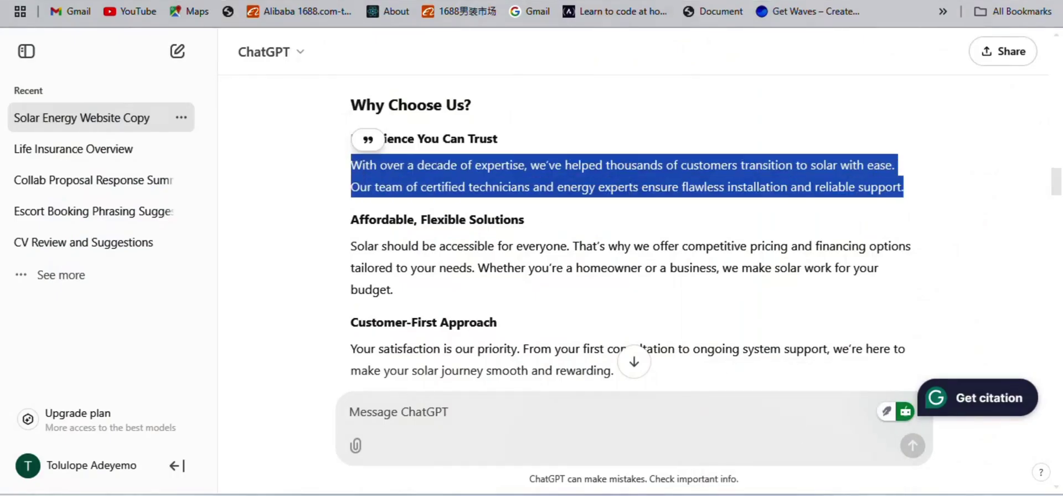
key("alt+Tab")
double_click(574, 325)
key("Return")
key("BackSpace")
key("ctrl+v")
key("Escape")
- Narrow the description to a width of 299 and set its parent text block's width to hug contents
left_click_drag(614, 283, 508, 281)
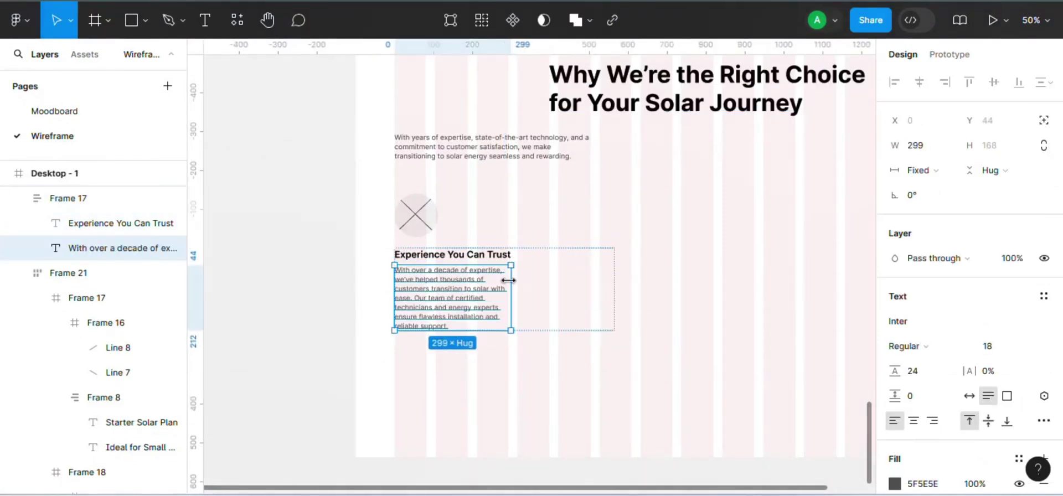
left_click(608, 264)
left_click(921, 195)
left_click(915, 215)
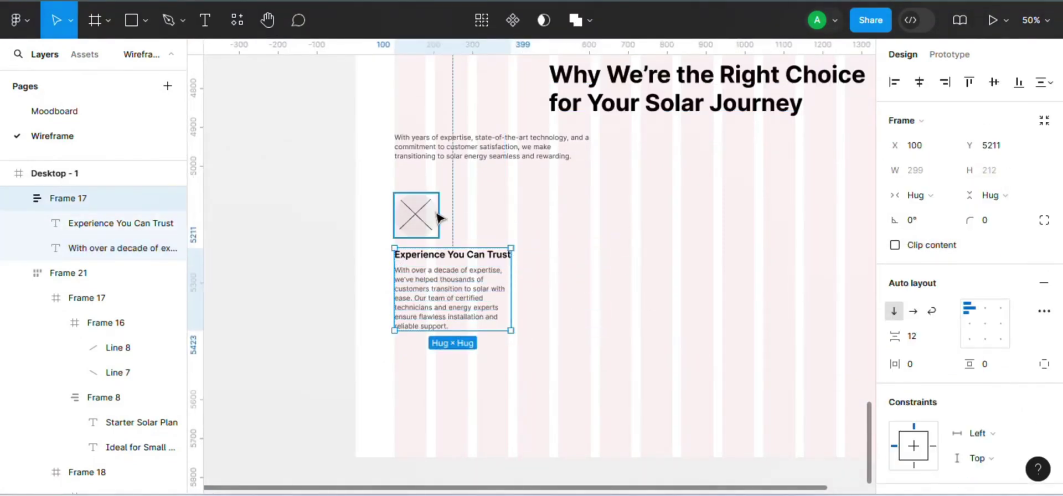
left_click(475, 313)
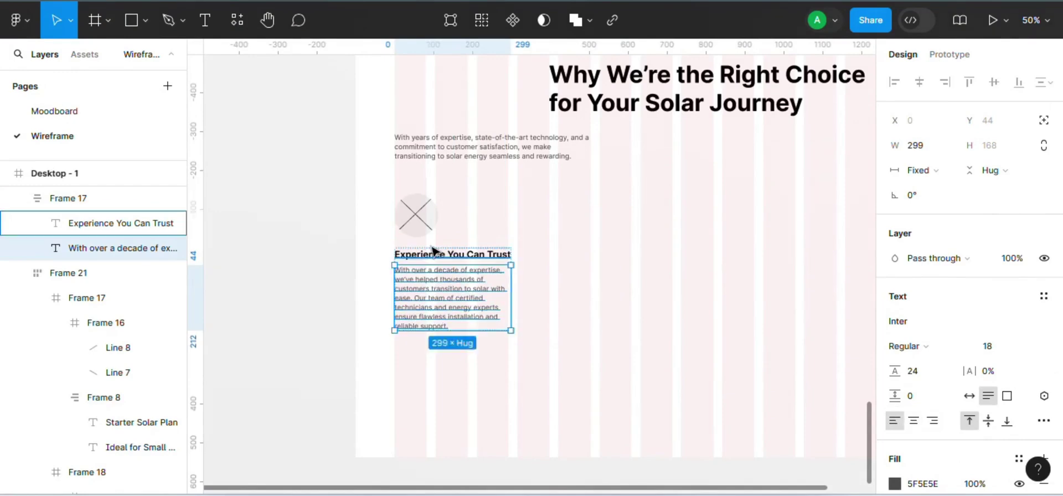
key("Escape")
- Combine the circular icon and text block in a vertical auto layout aligned top centre
left_click(432, 281)
left_click(422, 218, "shift")
key("shift+a")
left_click(913, 312)
left_click(894, 311)
left_click(985, 307)
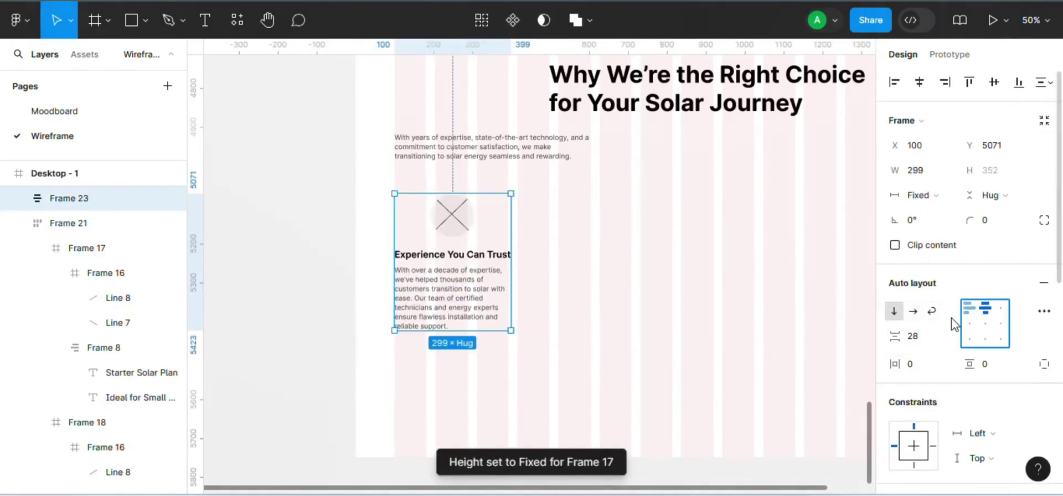
- Duplicate the card beside the first one and replace its title with ChatGPT's "Affordable, Flexible Solutions"
left_click_drag(441, 285, 568, 284)
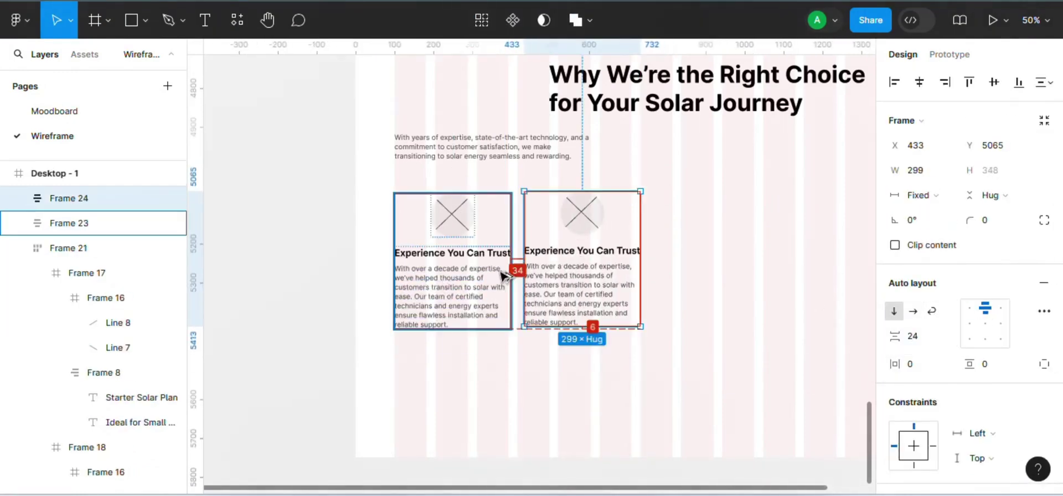
left_click(808, 445)
left_click_drag(526, 222, 344, 222)
key("ctrl+c")
left_click(766, 437)
double_click(591, 253)
double_click(591, 253)
key("ctrl+v")
key("Escape")
double_click(646, 252, "alt")
- Replace the second card's description with ChatGPT's text beginning "Solar should be accessible for everyone"
mouse_move(797, 491)
left_click(798, 443)
key("ctrl+c")
key("alt+Tab")
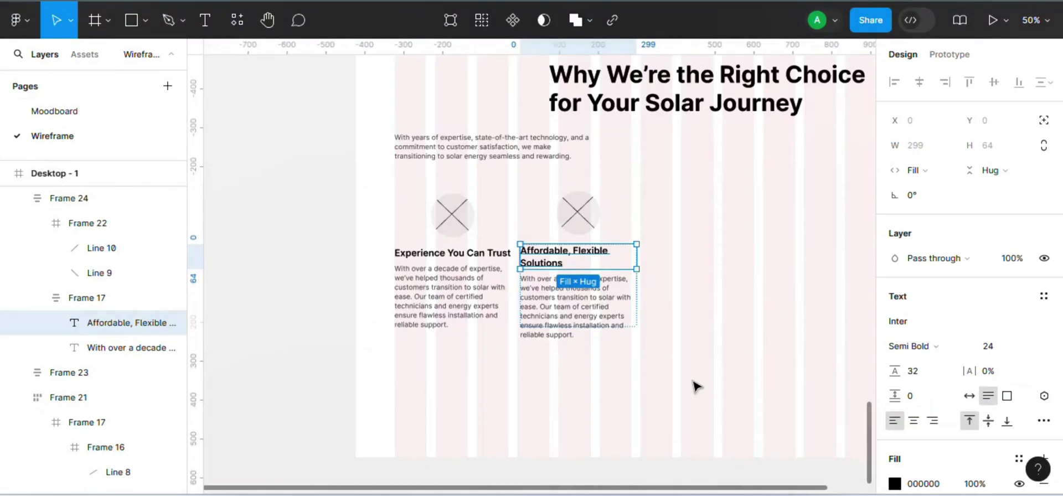
double_click(577, 331)
key("ctrl+v")
left_click(691, 387)
left_click(691, 386)
- Set the height of the second card's text block to hug contents
left_click(603, 299)
double_click(618, 289)
left_click(995, 195)
left_click(1016, 214)
left_click(725, 255)
- Duplicate the second card and place the copy below the first card at X 100
left_click(571, 262)
key("ctrl+d")
left_click_drag(571, 262, 447, 425)
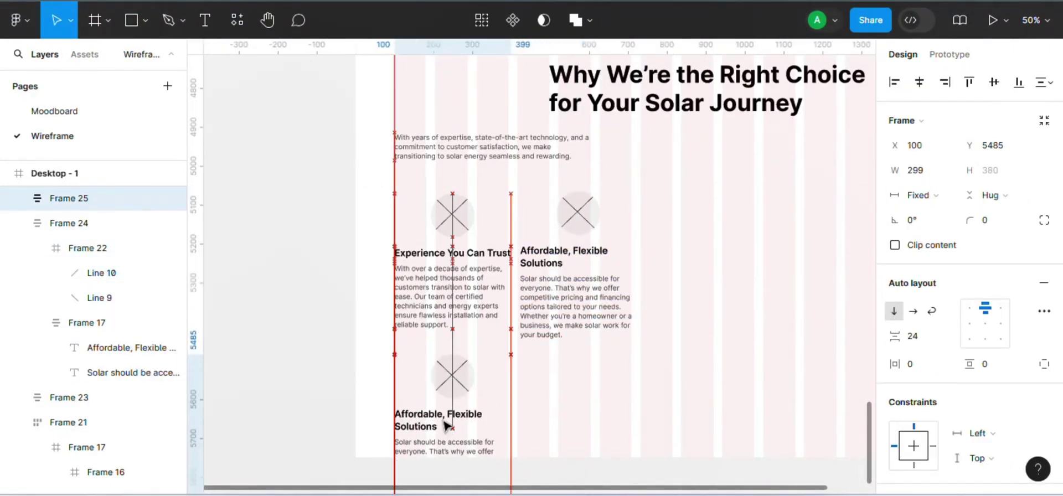
- Replace the third card's title with ChatGPT's "Customer-First Approach"
key("alt+Tab")
scroll(1058, 188, "down", 3)
scroll(1058, 188, "up", 2)
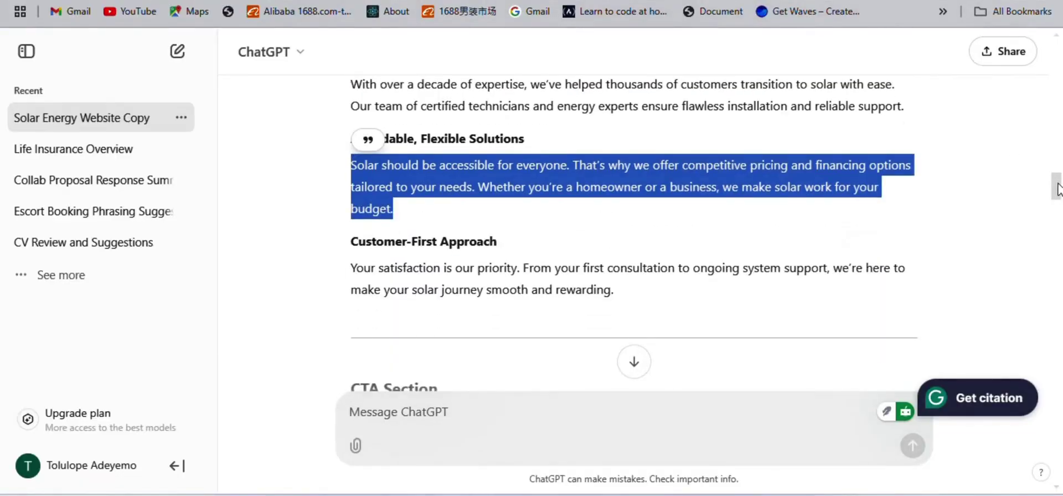
scroll(497, 191, "down", 1)
left_click_drag(497, 189, 351, 187)
key("ctrl+c")
left_click(764, 437)
double_click(451, 426)
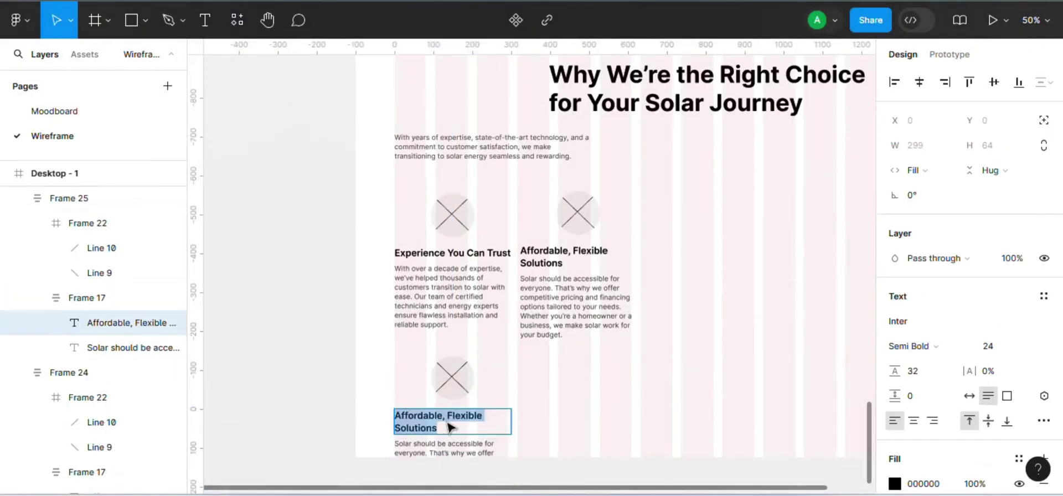
- Replace the third card's description with ChatGPT's text beginning "Your satisfaction is our priority"
left_click(775, 437)
left_click_drag(613, 236, 351, 219)
key("ctrl+c")
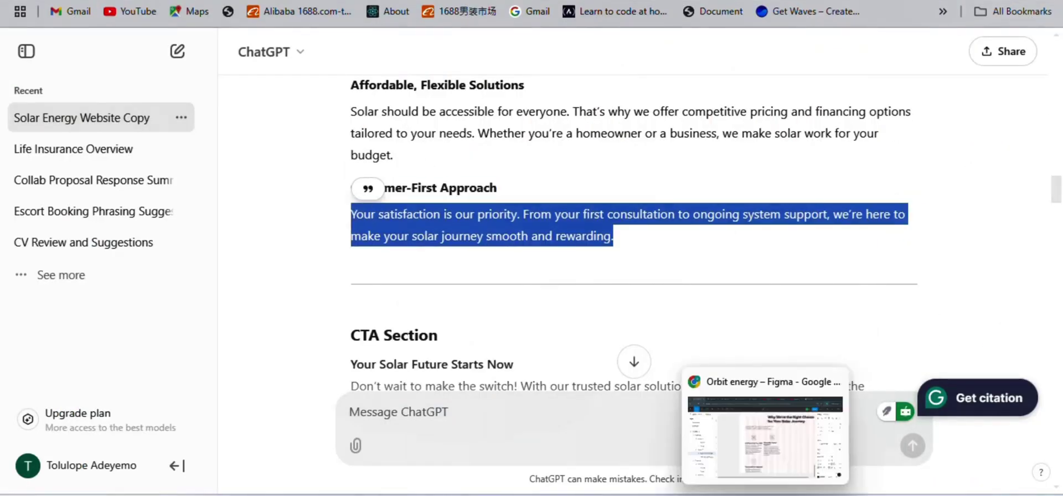
left_click(769, 438)
left_click(452, 435)
key("ctrl+a")
scroll(537, 437, "down", 3)
key("ctrl+v")
left_click(551, 413)
- Combine the three cards in a horizontal auto layout whose width hugs its contents
left_click(570, 113)
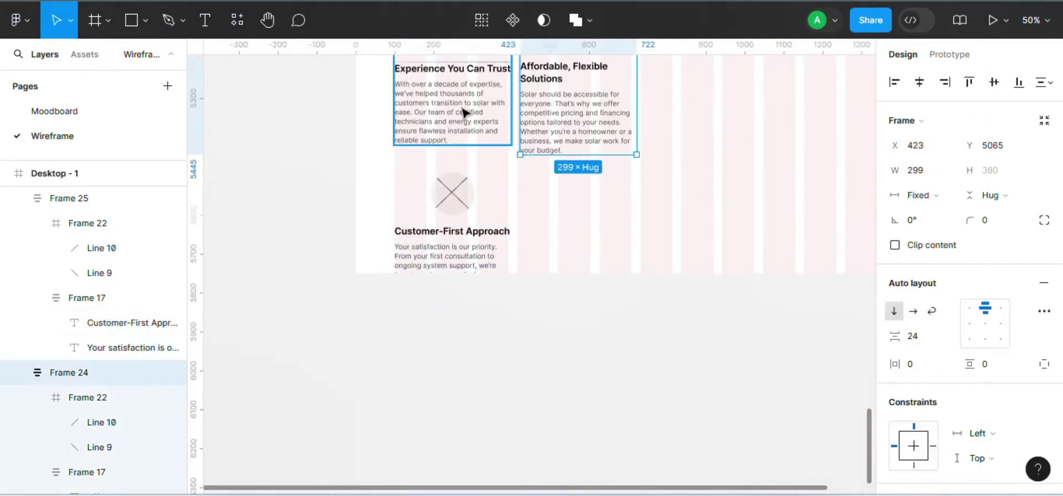
left_click(465, 112, "shift")
left_click(465, 235, "shift")
left_click(1043, 309)
left_click(915, 313)
left_click(923, 195)
left_click(940, 214)
- Extend the Desktop - 1 frame downward to make room below the why-choose-us cards
scroll(576, 222, "up", 4)
key("alt")
left_click(56, 172)
key("ctrl+minus")
left_click_drag(641, 376, 646, 466)
- Move the why-choose-us heading to the left margin and its subheading to the right side at X 835, Y 4878
left_click(621, 198)
left_click_drag(622, 198, 567, 189)
left_click_drag(527, 222, 671, 215)
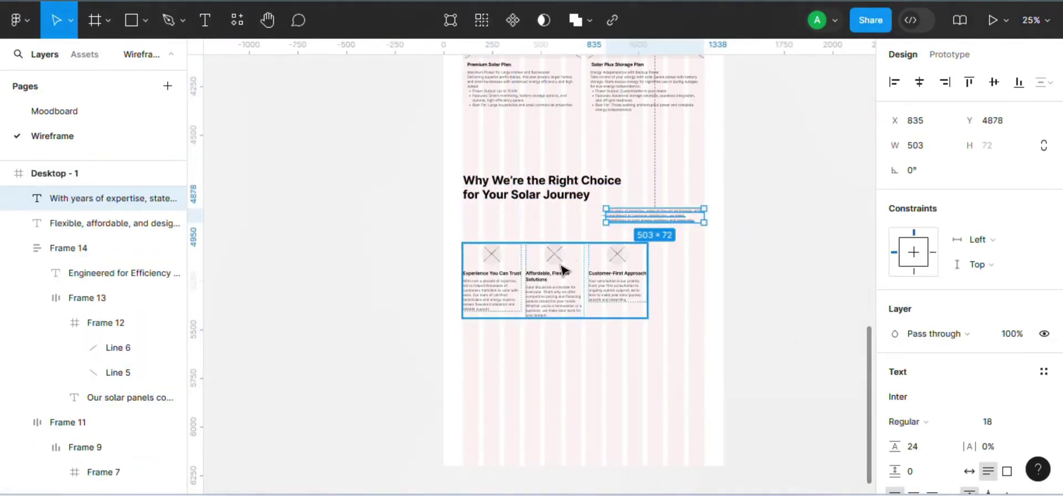
- Move the row of three cards across to the right margin
left_click(560, 265)
left_click_drag(577, 267, 635, 268)
left_click(785, 363)
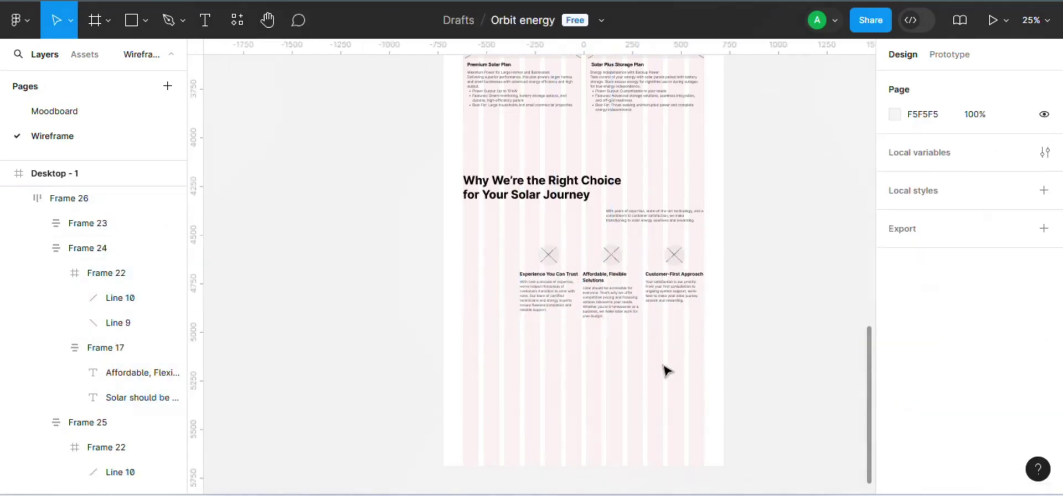
- Delete the sentence beginning "Whether you're a homeowner or a business" from the second card's description
key("ctrl+plus")
double_click(690, 349)
left_click_drag(678, 366, 633, 349)
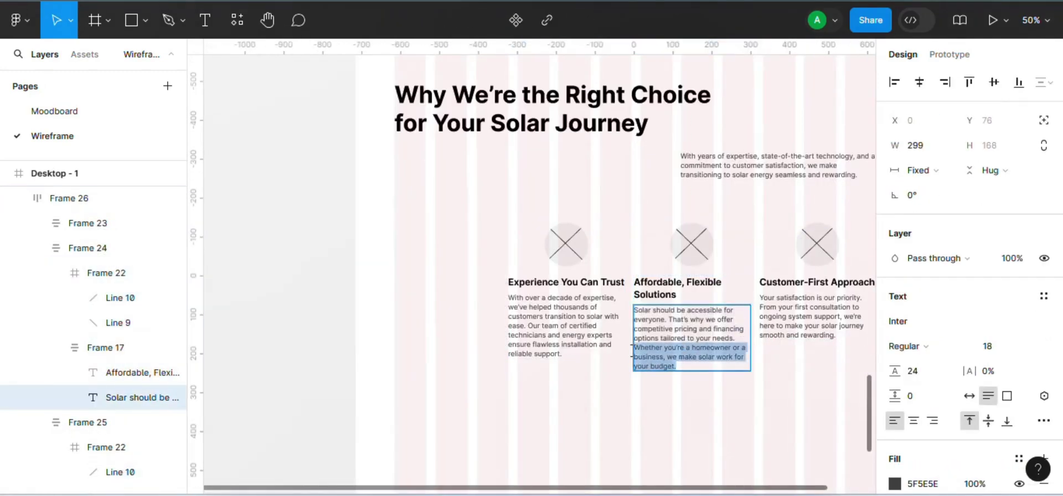
key("BackSpace")
left_click(764, 407)
- Shift the card row up to Y 5042 and nudge it right to X 394
left_click_drag(593, 276, 593, 268)
key("ctrl+minus")
key("Right")
key("Right")
key("Right")
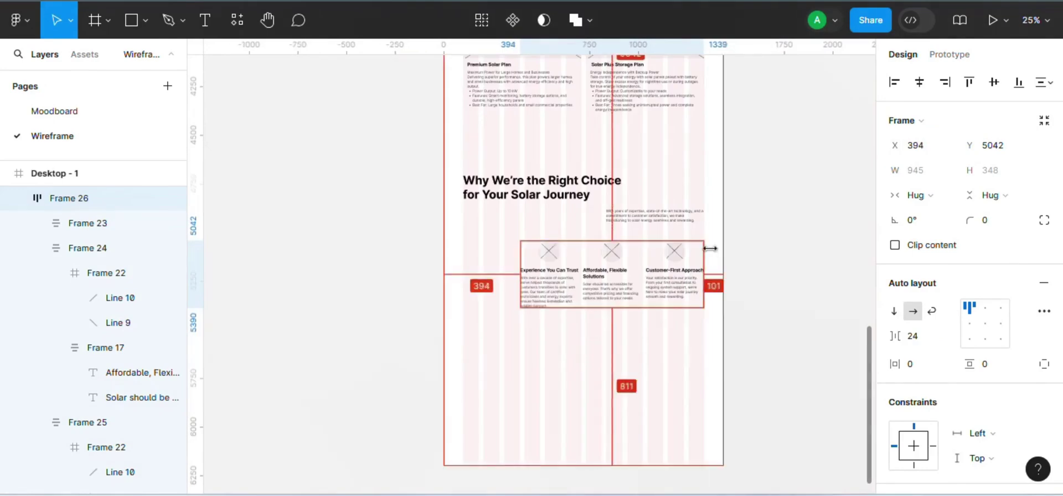
- Nudge the card row up, then add a full-width 1440 × 524 frame at Y 5645 below it with a light grey fill
key("shift+Up")
key("shift+Up")
key("f")
left_click_drag(725, 358, 443, 460)
scroll(1045, 335, "down", 3)
left_click(1045, 322)
left_click(895, 346)
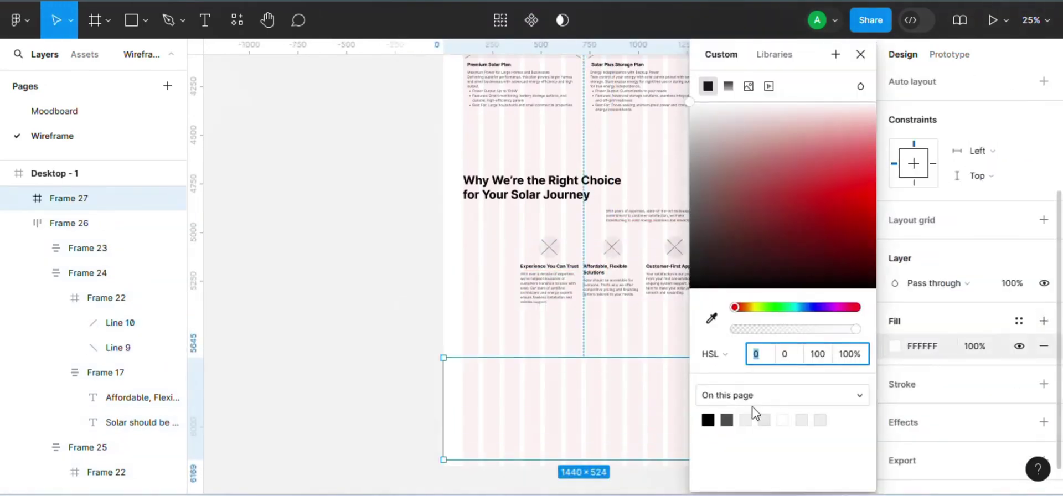
left_click(762, 419)
left_click(435, 349)
key("l")
key("v")
left_click(505, 389)
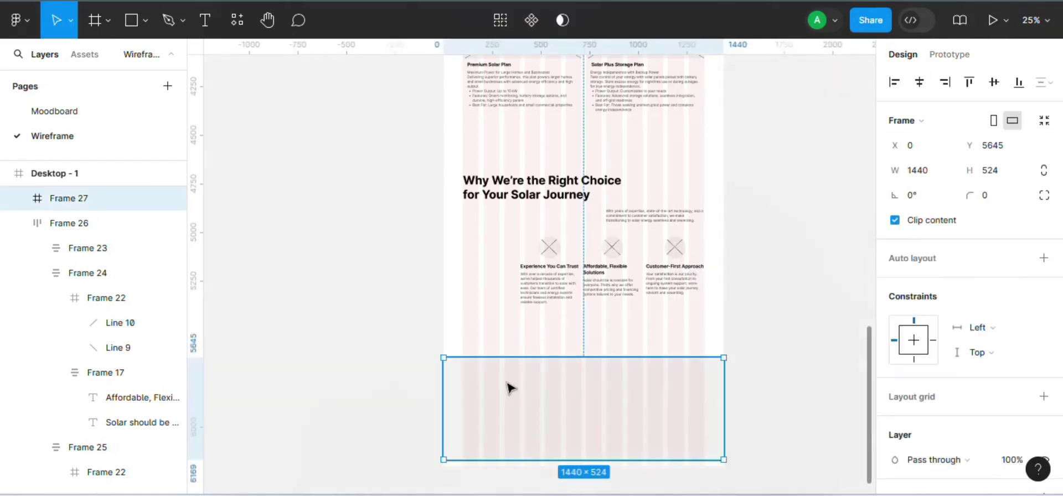
key("l")
scroll(430, 361, "right", 1)
left_click_drag(430, 353, 718, 459)
key("ctrl+z")
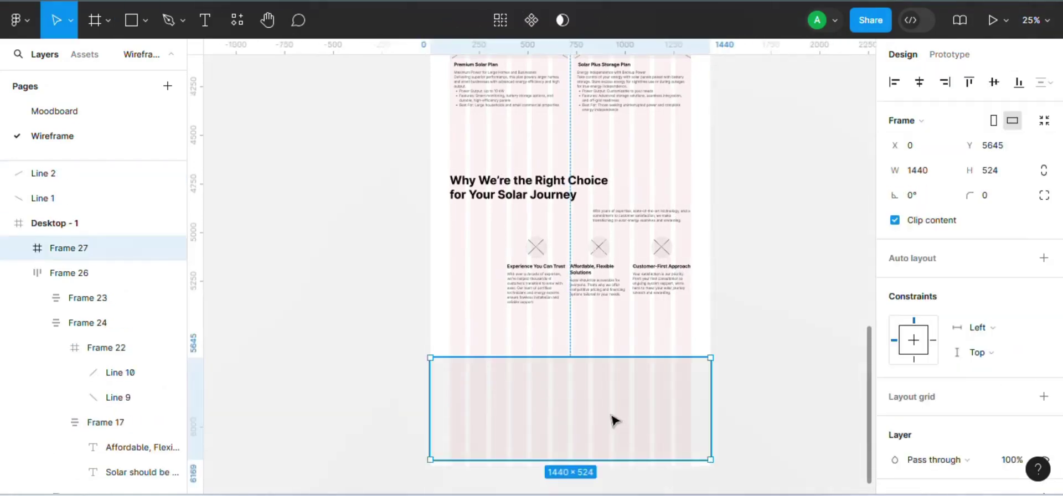
- Draw a corner-to-corner diagonal line inside the grey banner frame and add a horizontally flipped second line to form an image placeholder cross
key("l")
left_click_drag(430, 360, 712, 459)
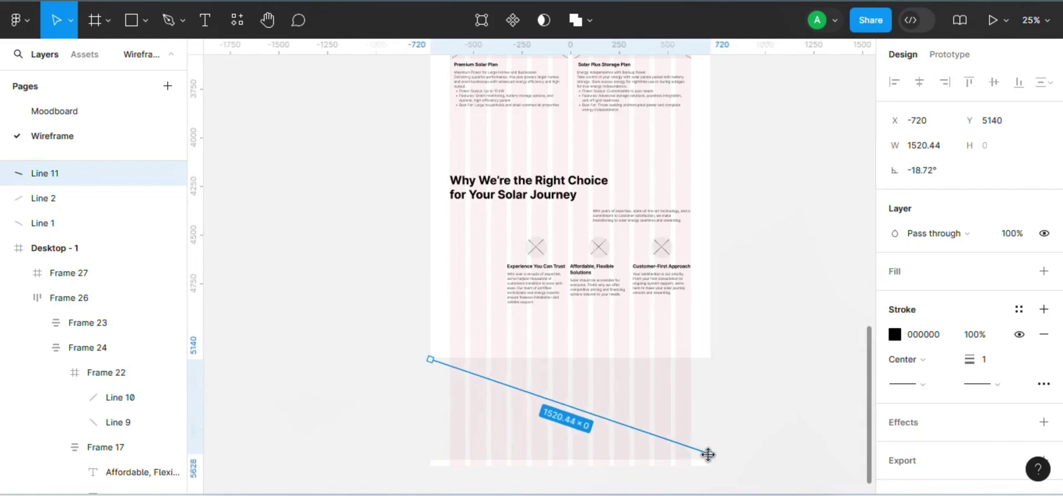
left_click(559, 432)
left_click_drag(95, 178, 83, 273)
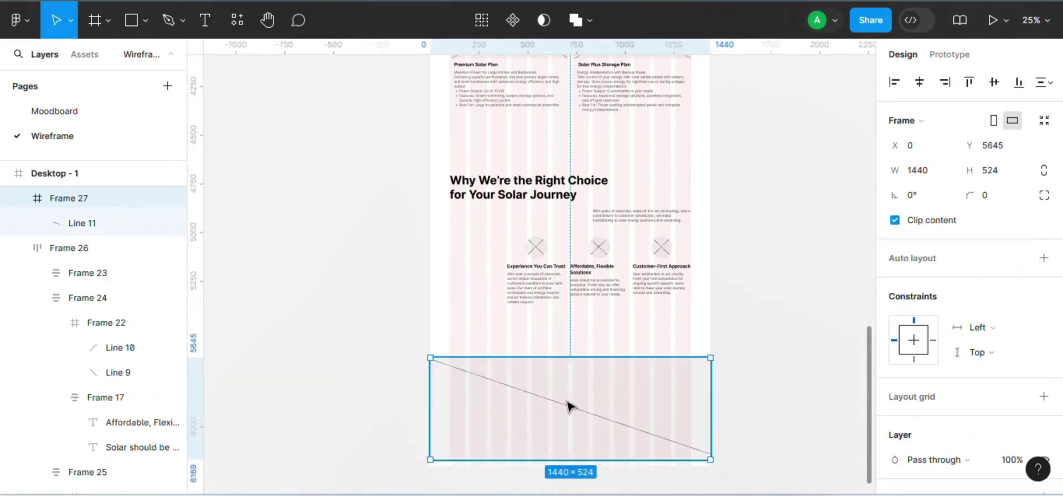
right_click(707, 458)
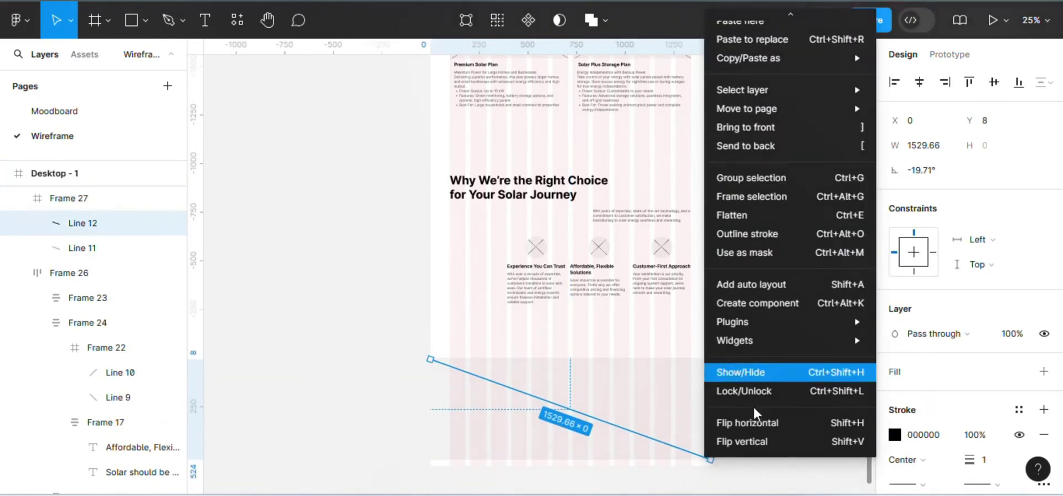
left_click(747, 423)
left_click(761, 393)
left_click(687, 407)
- Extend the bottom edge of the desktop frame down to about Y 6750
left_click(705, 333)
left_click_drag(870, 394, 869, 446)
left_click_drag(624, 322, 619, 431)
- Draw a wide frame over the middle of the grey banner and fill it black
key("ctrl+plus")
scroll(628, 482, "right", 3)
key("f")
left_click_drag(394, 197, 697, 335)
scroll(1049, 326, "down", 3)
left_click(1050, 324)
left_click(895, 346)
left_click(708, 419)
- Resize the black frame and centre it on the grey banner
left_click_drag(602, 253, 592, 253)
left_click_drag(581, 198, 579, 232)
left_click_drag(559, 283, 559, 265)
left_click_drag(549, 315, 549, 325)
left_click_drag(548, 266, 548, 261)
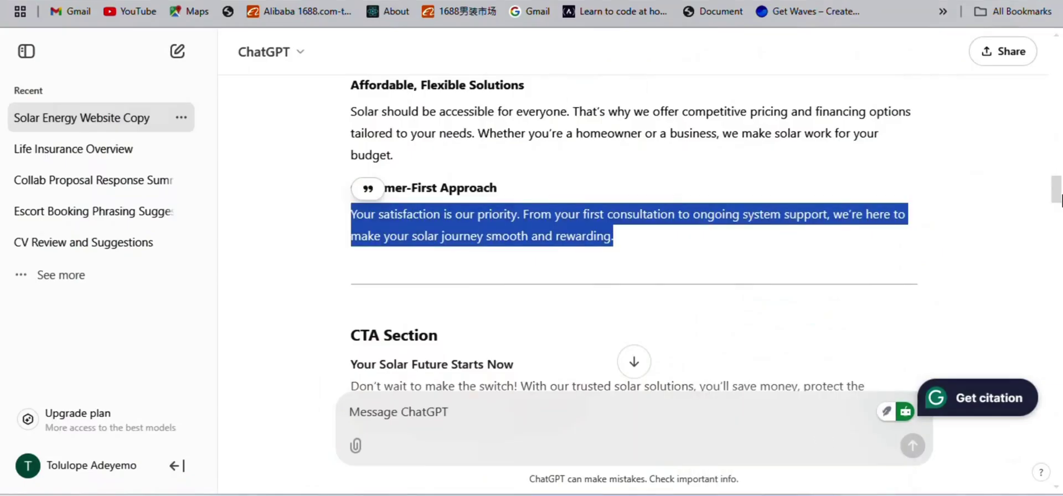
- Copy the heading "Your Solar Future Starts Now" from the CTA section in ChatGPT and paste it as text into the black frame in Figma
scroll(518, 209, "down", 3)
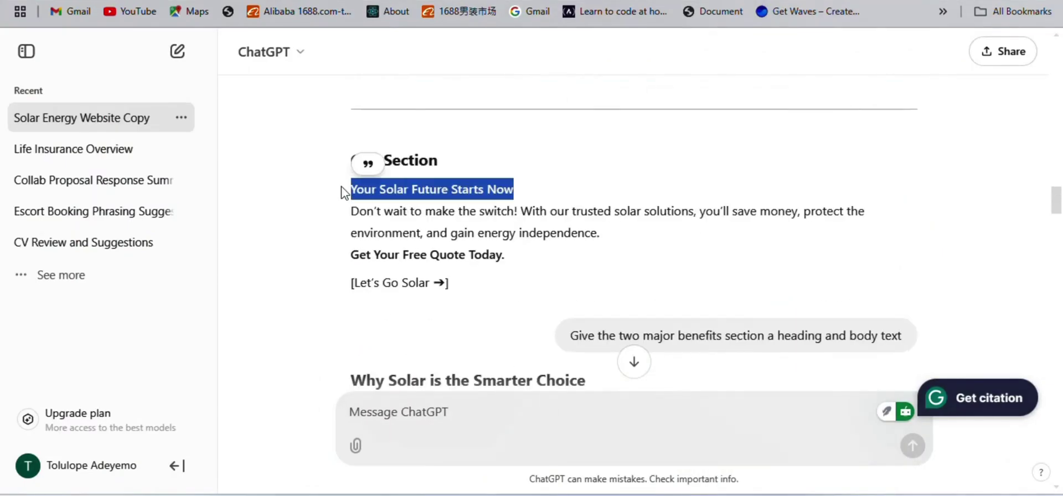
key("ctrl+c")
left_click(760, 477)
left_click(859, 54)
key("t")
left_click(452, 250)
key("ctrl+v")
- Style the banner heading in Medium weight at size 96 with auto line height
left_click(985, 421)
type("120")
key("Return")
left_click(904, 421)
left_click(975, 188)
left_click(898, 421)
left_click(941, 150)
left_click(996, 421)
type("96")
key("Return")
left_click(918, 447)
type("auto")
key("Return")
- Narrow the banner heading's text box to 634 px, centre its text and set the font size to 72
key("ctrl+minus")
left_click_drag(749, 266, 615, 268)
left_click_drag(557, 282, 538, 269)
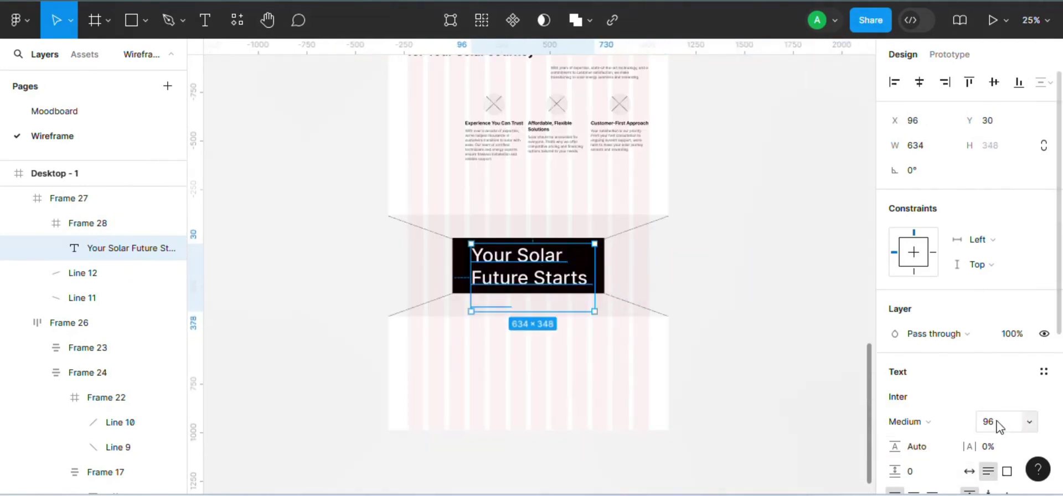
type("72")
key("Return")
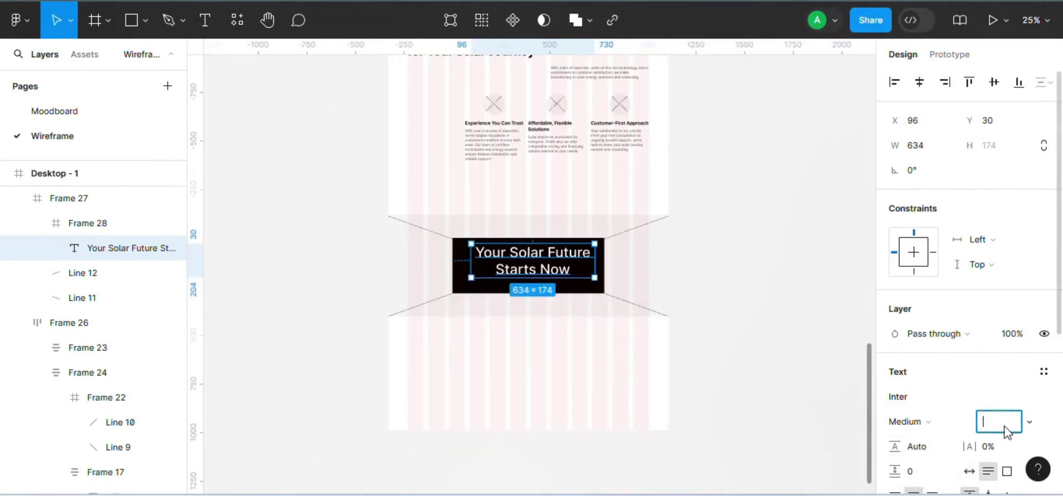
- Position the banner heading at X 73, Y 39 in the black frame and set its font size to 56
key("ctrl+plus")
left_click_drag(584, 243, 575, 247)
left_click(992, 423)
type("56")
key("Return")
- Duplicate the hero's "Switch to Solar Today" button below the plan cards and relabel the copy "Get a free quote"
left_click_drag(869, 440, 884, 104)
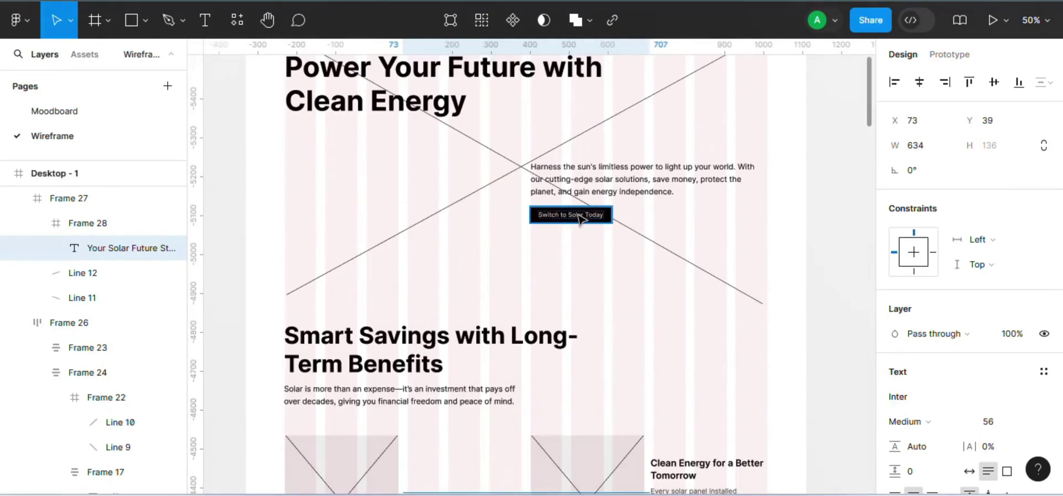
left_click(582, 218)
key("ctrl+d")
scroll(626, 191, "down", 19)
left_click_drag(583, 219, 536, 246)
double_click(536, 247)
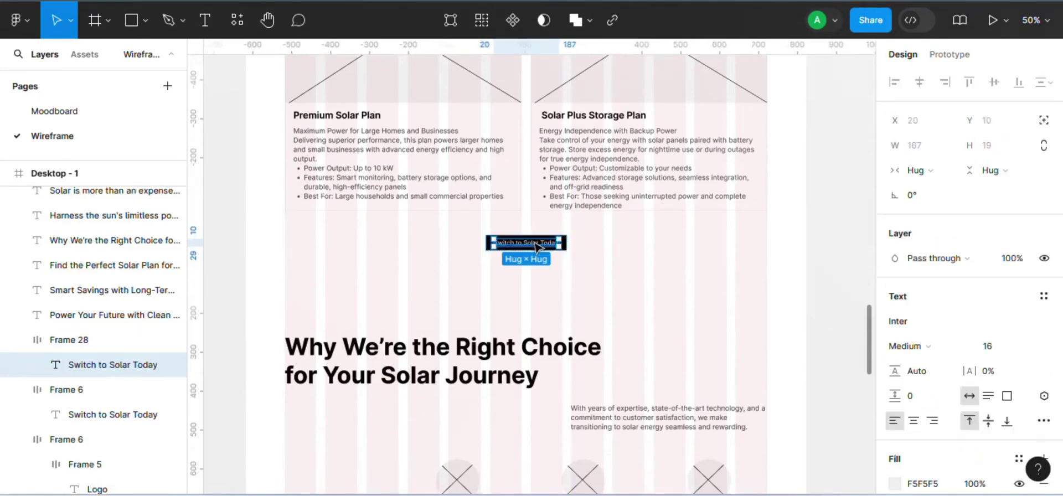
type("ote")
left_click(681, 296)
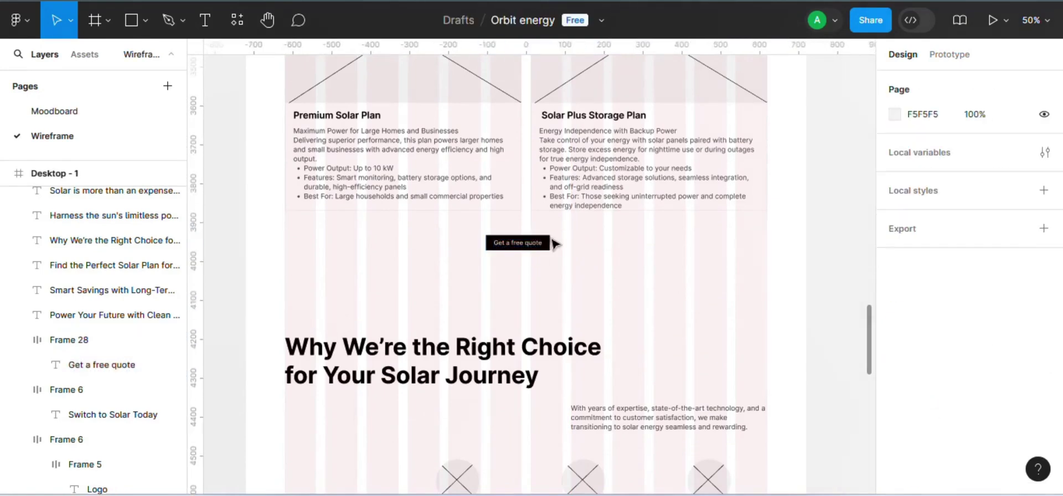
- Copy the "Get a free quote" button into the black banner frame and place it beneath the heading
left_click(533, 243)
key("ctrl+c")
left_click_drag(870, 336, 867, 425)
double_click(645, 313)
key("ctrl+v")
left_click_drag(656, 311, 543, 337)
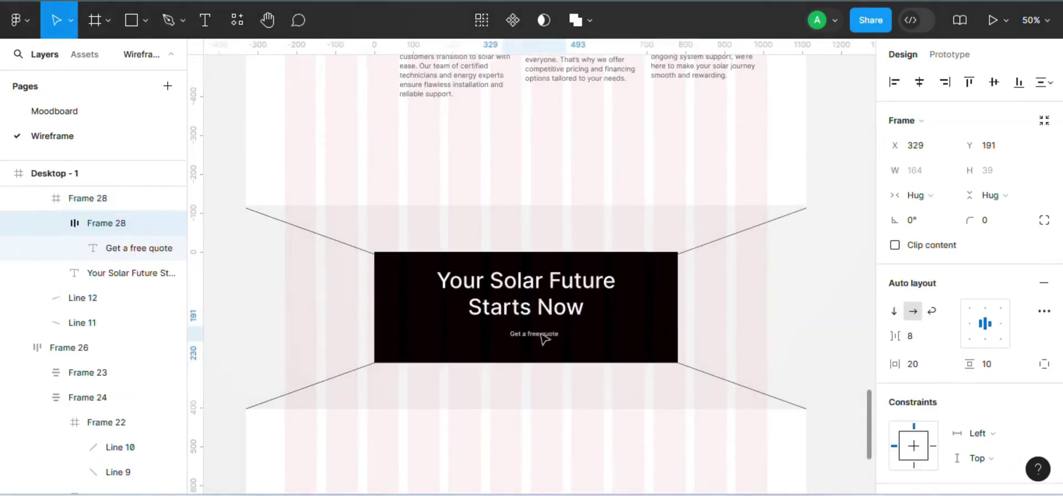
- Fill the banner button with light grey F0F0F0 and make its label text black
scroll(897, 334, "down", 7)
left_click(895, 335)
left_click(765, 420)
left_click(899, 359)
left_click(708, 419)
left_click(564, 352)
- Replace the banner button's label with "Get Your Free Quote Today" copied from ChatGPT and centre the button under the heading
double_click(560, 336)
double_click(560, 336)
left_click(811, 438)
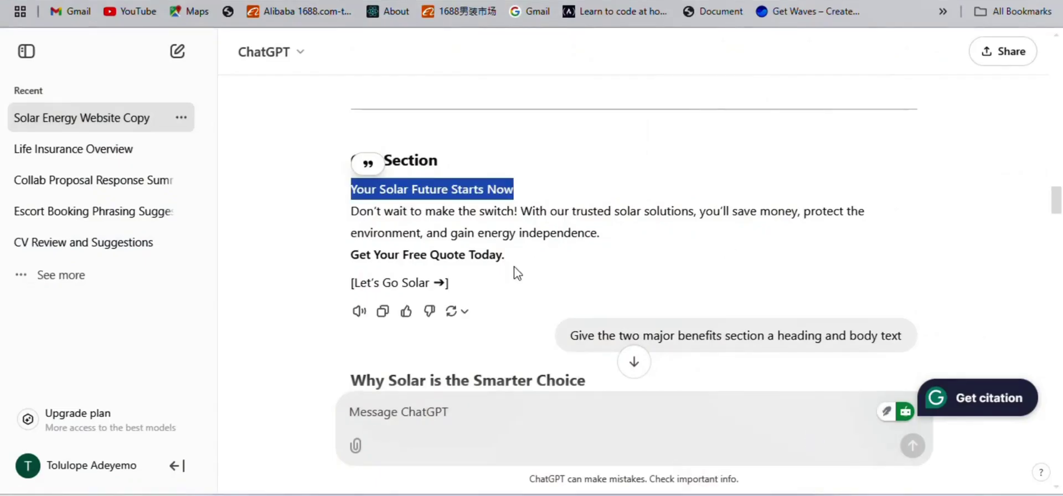
left_click_drag(351, 255, 501, 255)
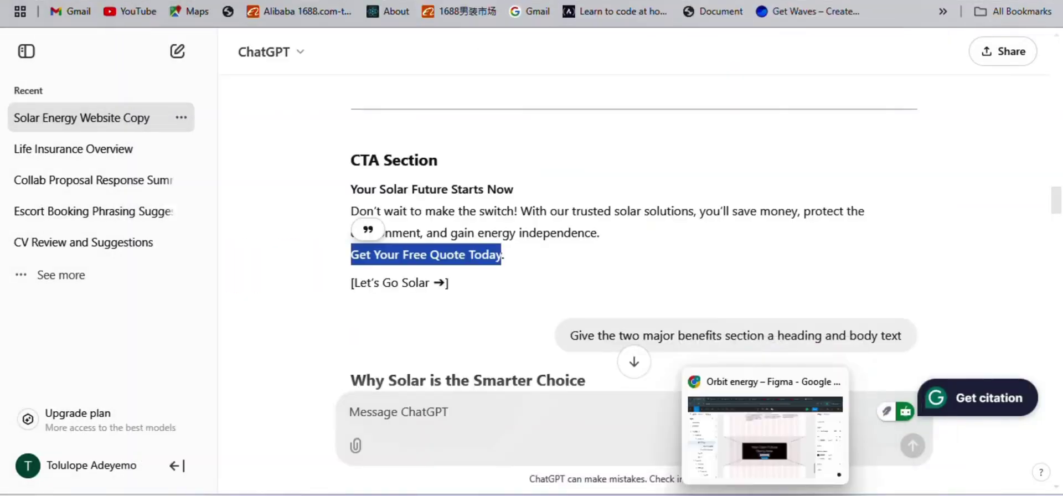
key("alt+Tab")
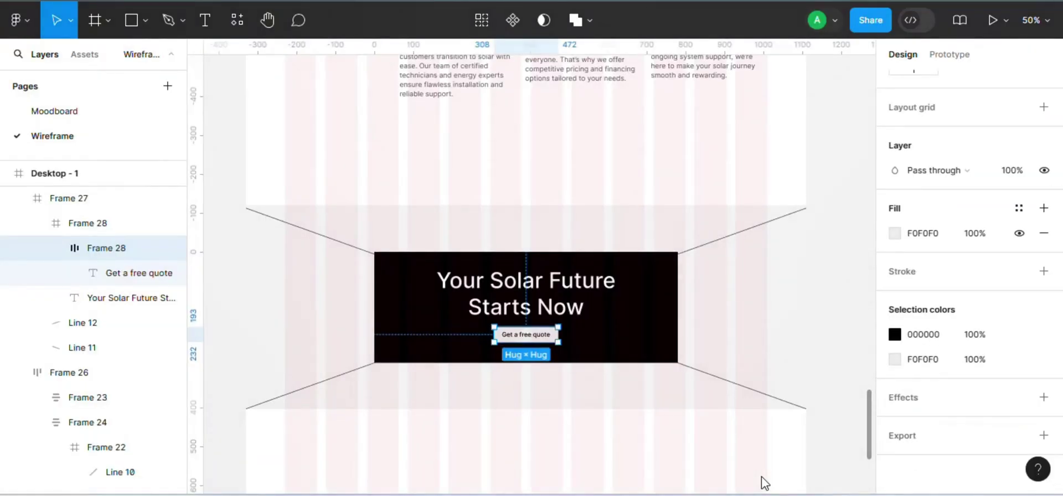
double_click(540, 335)
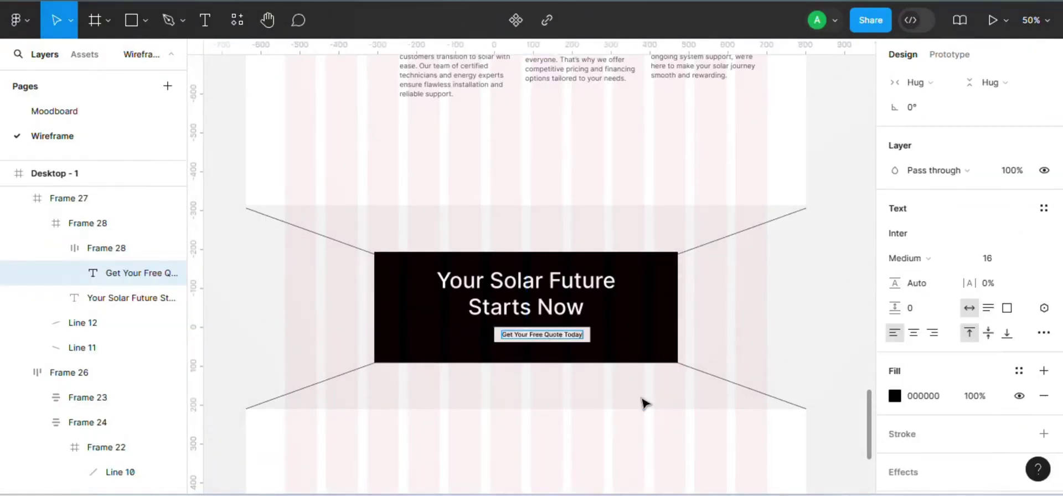
left_click(89, 252)
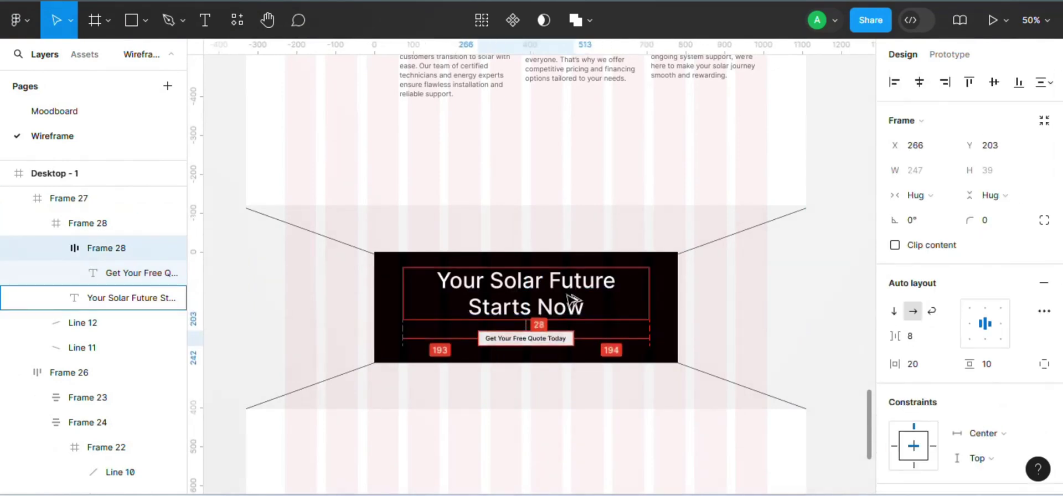
left_click(765, 330)
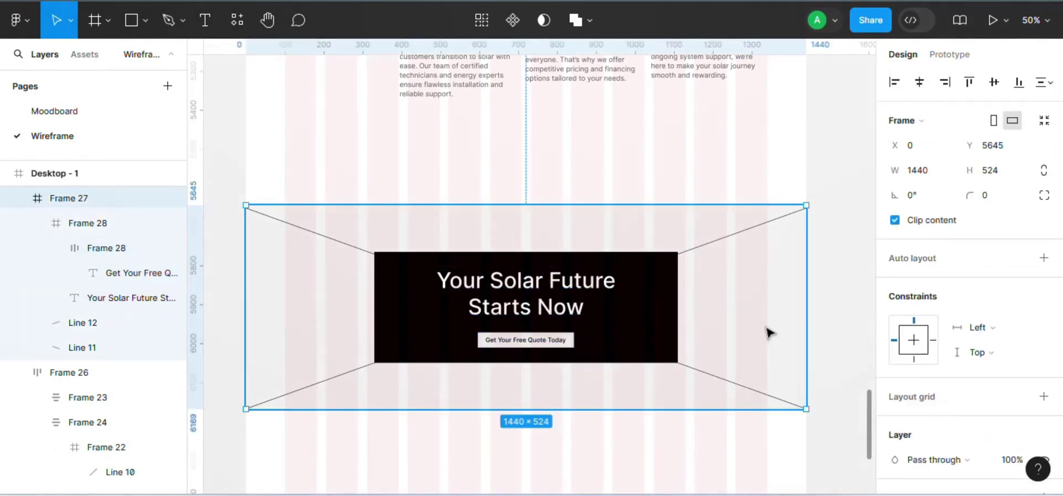
- Draw a 1440 × 584 footer frame from the banner's lower edge to the page bottom and fill it black
key("ctrl+minus")
left_click_drag(872, 364, 873, 384)
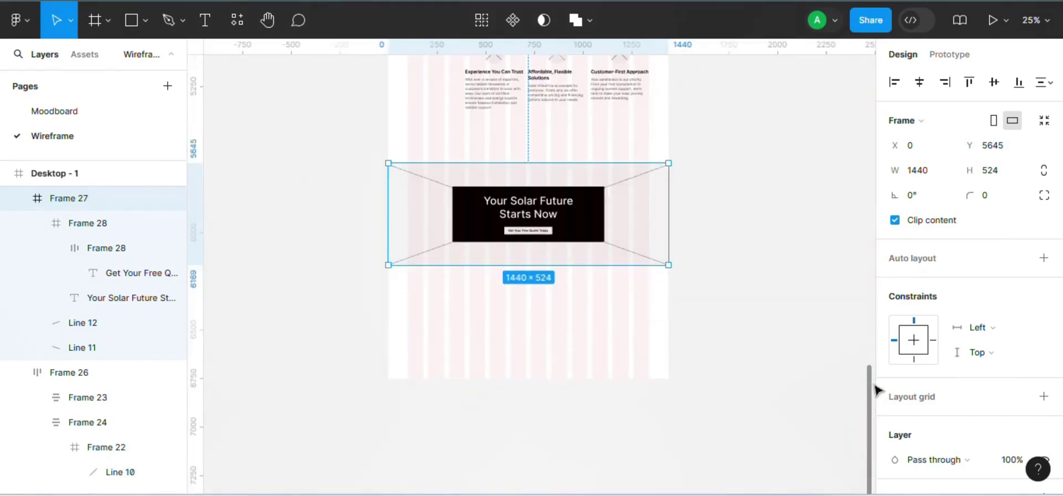
key("ctrl+equal")
left_click_drag(870, 436, 870, 448)
key("f")
left_click_drag(806, 370, 246, 144)
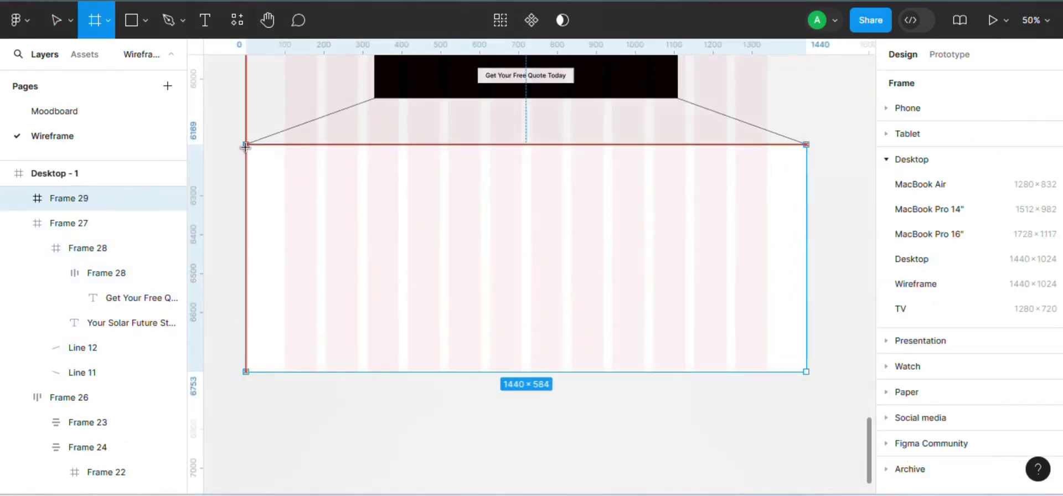
left_click(895, 347)
left_click(707, 421)
left_click(508, 460)
- Add the text "Blogs" at X 98, Y 185 in the footer with a light grey F0F0F0 fill
key("ctrl+equal")
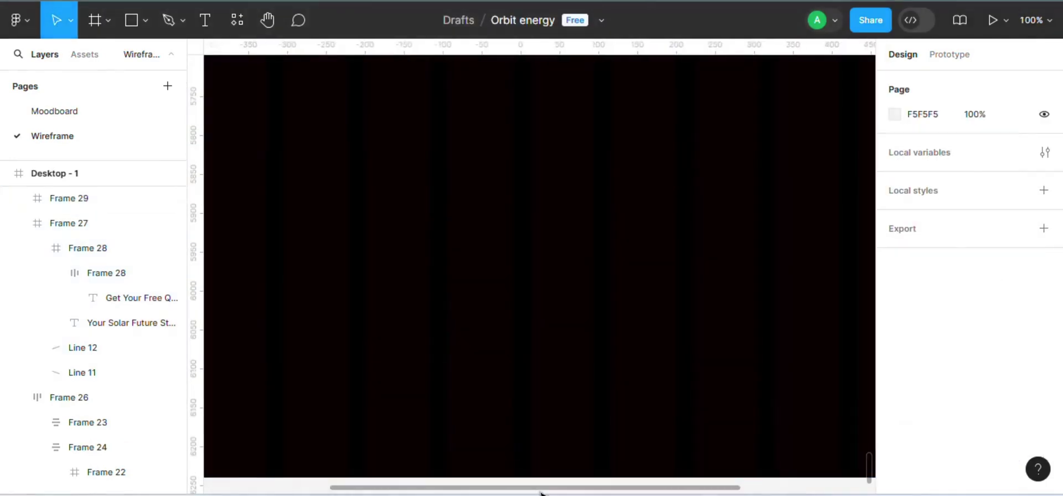
left_click_drag(542, 490, 332, 489)
key("t")
left_click(393, 262)
type("Blogs")
key("Escape")
scroll(1022, 247, "down", 5)
left_click(894, 323)
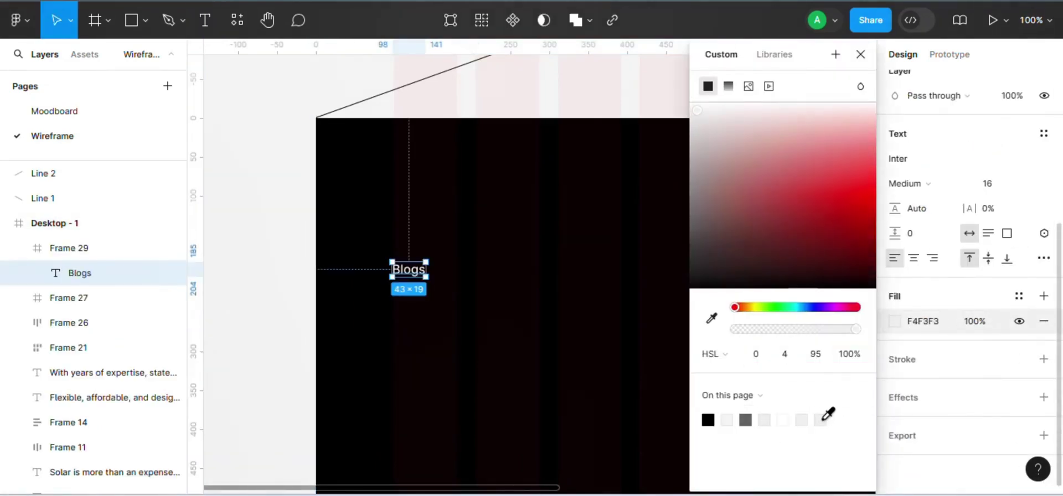
left_click(769, 422)
- Duplicate the "Blogs" text below itself as "Reports" and group both links in a vertical auto layout
double_click(417, 274)
key("Return")
left_click_drag(409, 270, 415, 308)
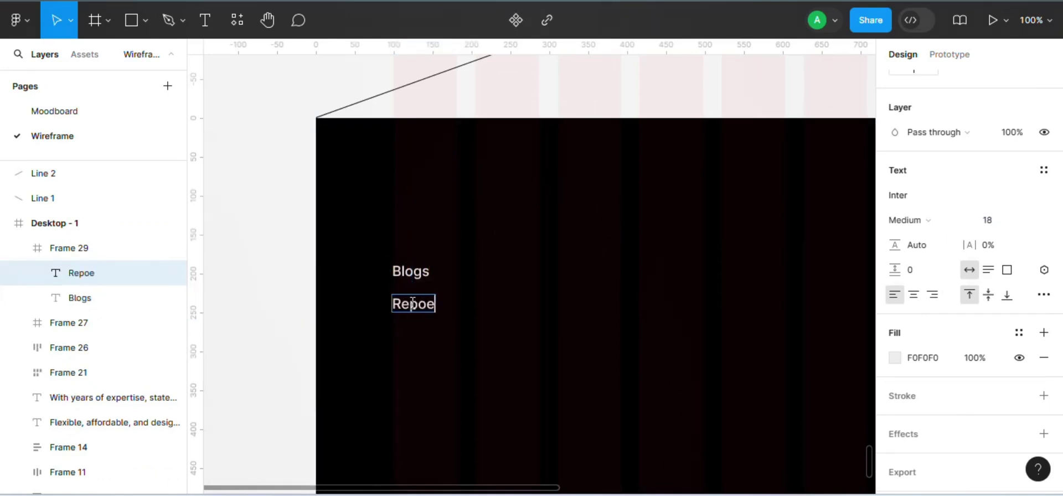
left_click(410, 272, "shift")
scroll(986, 233, "up", 5)
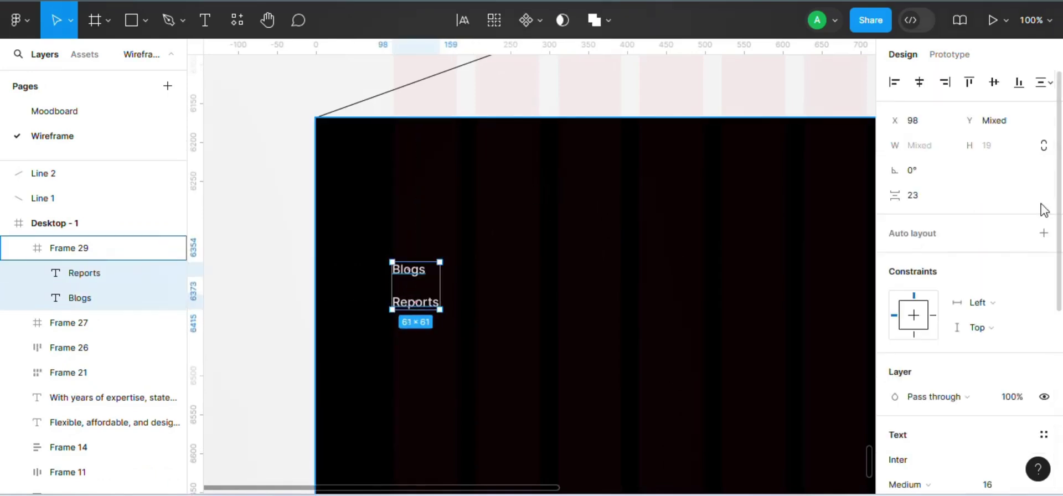
key("shift+a")
- Add an auto-width "Case studies" item below "Reports" and make the link list hug its contents horizontally
left_click(415, 303)
left_click_drag(415, 302, 413, 344)
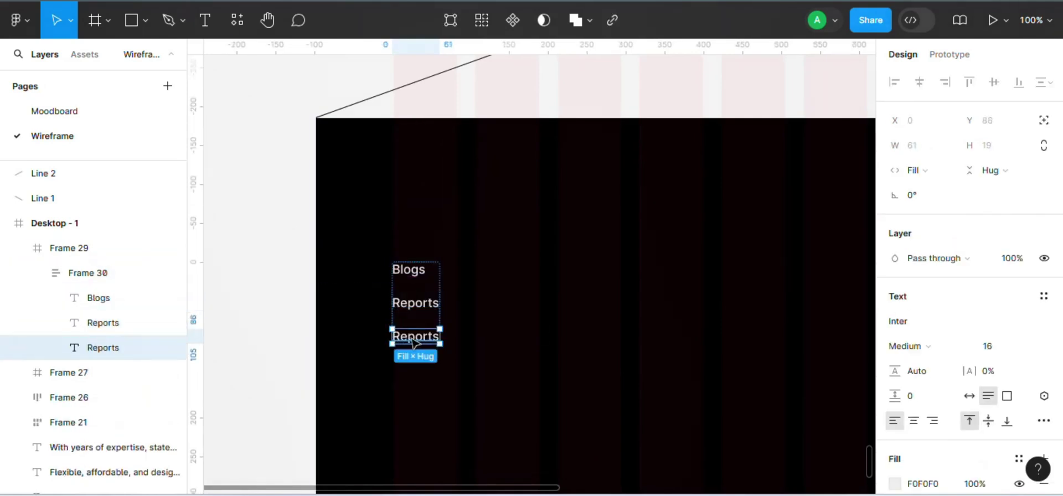
key("Escape")
left_click(969, 396)
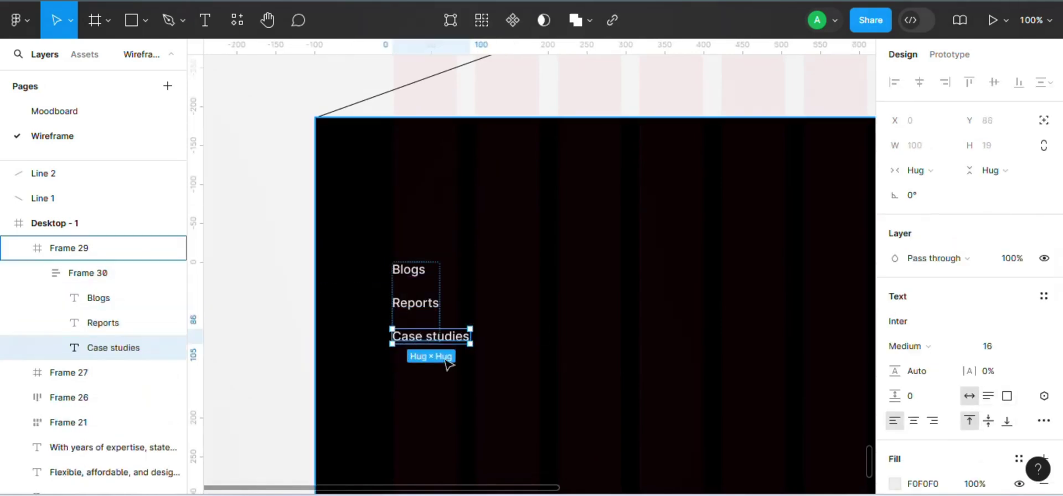
left_click(424, 320)
left_click(921, 195)
left_click(926, 214)
- Duplicate "Case studies" in the footer list and change the copy's text to "FAQs"
double_click(445, 338)
key("ctrl+d")
key("Return")
key("BackSpace")
type("FAQs")
key("Escape")
key("Escape")
- Recolour the footer link list to DBDBDB and duplicate the list as a second column to its right
left_click(895, 359)
left_click(690, 128)
left_click(610, 198)
double_click(429, 331)
left_click_drag(430, 326, 611, 309)
left_click(515, 318)
- Tighten the vertical spacing between the items in the first footer link list
double_click(431, 335)
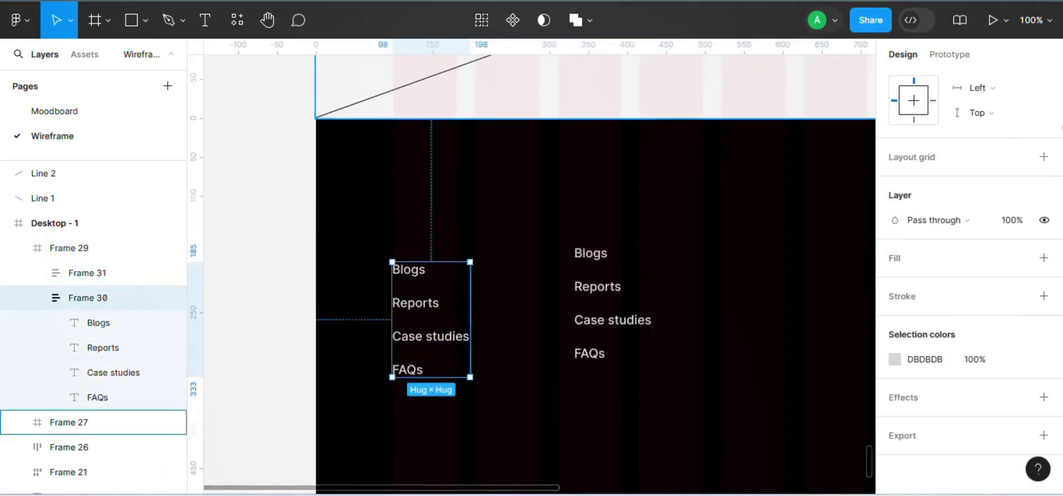
scroll(912, 103, "up", 5)
left_click(928, 337)
type("18")
key("Return")
- Move the second footer list closer to the first, onto a grid column, and change its first item to "About us"
left_click(606, 280)
left_click_drag(606, 281, 586, 288)
double_click(580, 268)
type("About us")
key("Escape")
- Change the second and third items of the second footer list to "Leadership" and "Careers"
double_click(588, 293)
key("BackSpace")
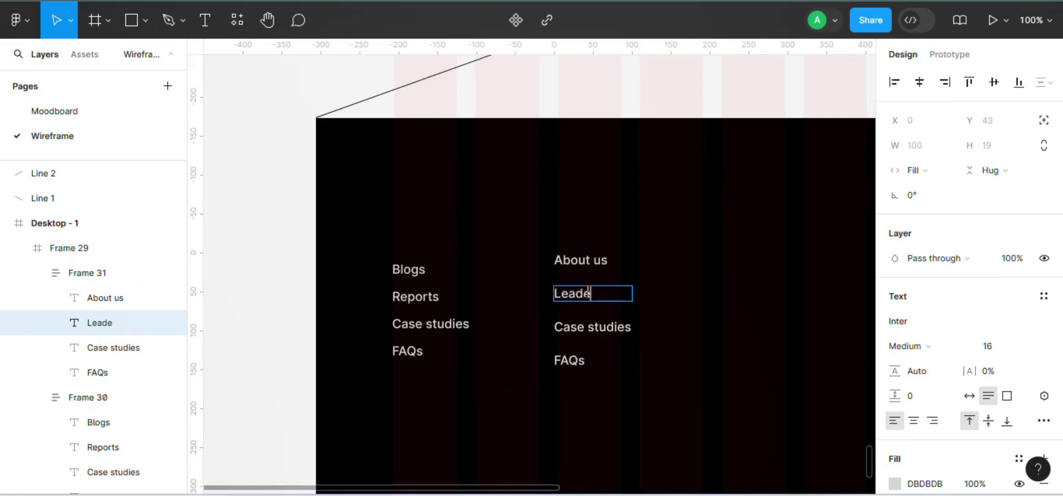
double_click(585, 326)
key("BackSpace")
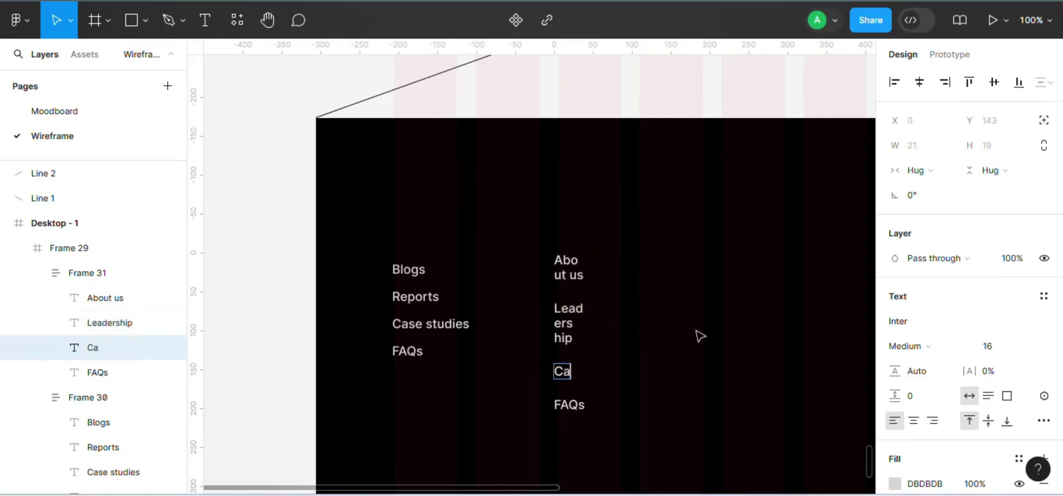
left_click(618, 363)
- Set the "Leadership" and "About us" texts in the second footer list to auto width so each fits one line
double_click(587, 358)
right_click(578, 359)
left_click(660, 235)
left_click(691, 383)
left_click(585, 319)
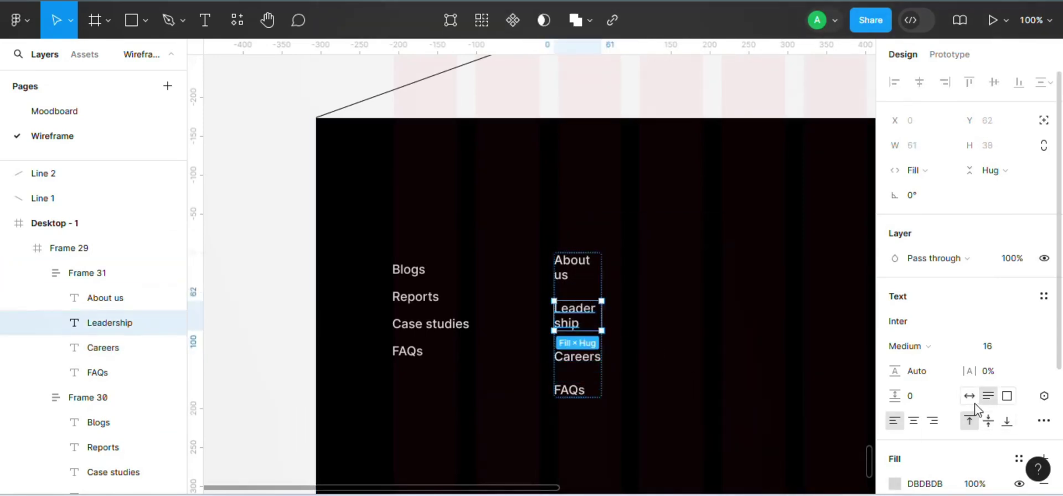
left_click(969, 396)
left_click(585, 261)
left_click(969, 396)
- Change the last item of the second footer list to "Investors"
left_click(584, 328)
left_click(573, 360)
left_click(607, 311)
left_click(574, 355)
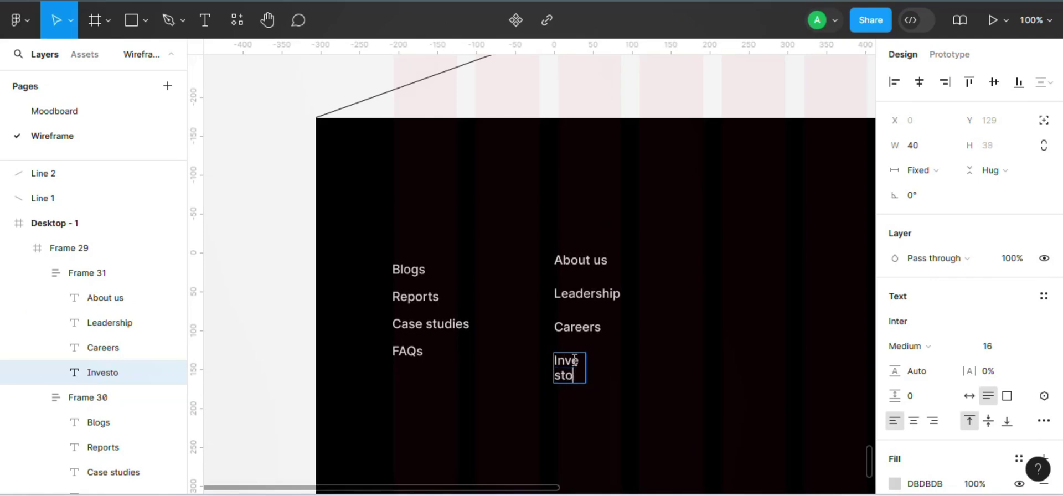
key("shift+Return")
- Duplicate the second footer list as a third column beside it and change its first item to "Promotion"
left_click_drag(592, 328, 673, 328)
double_click(678, 296)
left_click(664, 361)
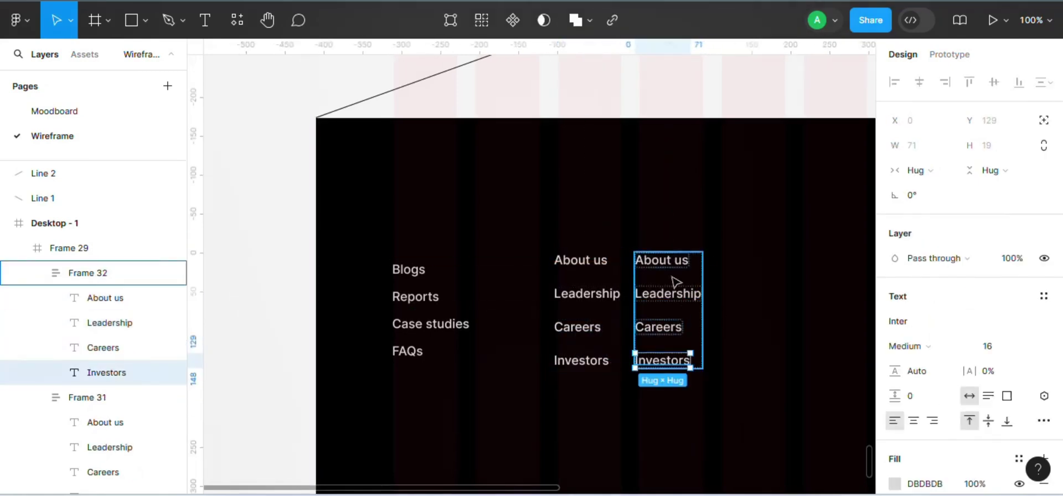
double_click(667, 261)
type("Promotion")
- Change the third list's next two items to "Information center" and "Testimonials", and delete its fourth item
double_click(659, 293)
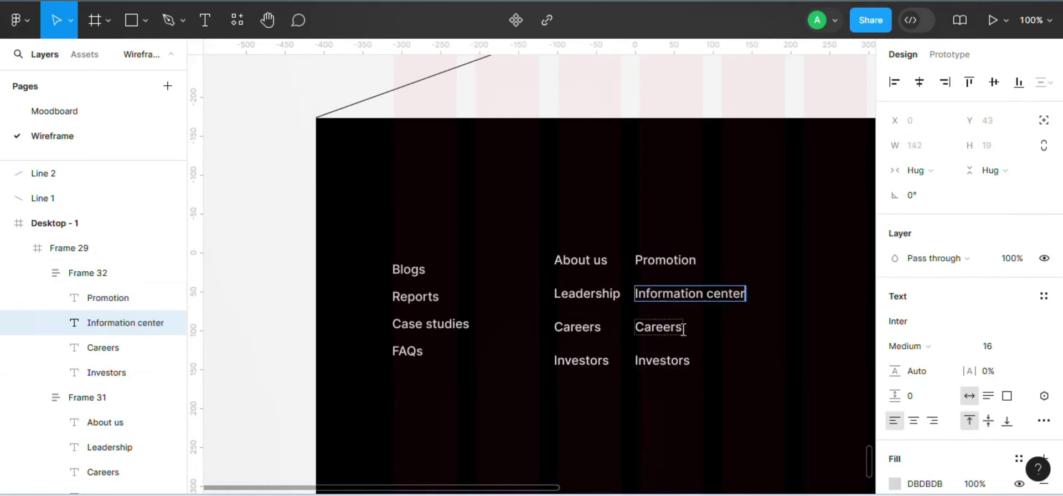
double_click(682, 328)
type("T")
left_click(666, 360)
key("Delete")
- Combine the three footer link lists into one horizontal auto layout row
double_click(656, 311)
left_click(595, 304, "shift")
left_click(434, 310, "shift")
left_click_drag(1060, 192, 1060, 329)
scroll(1060, 331, "up", 5)
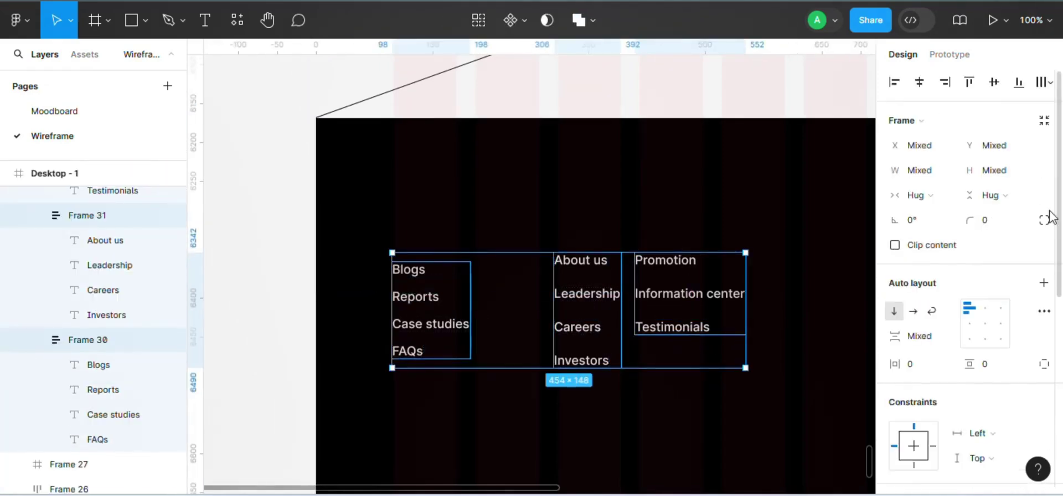
left_click(1044, 282)
- Hide the column grid of Desktop - 1 and move the row of link lists up to Y 120 in the footer
left_click(54, 173)
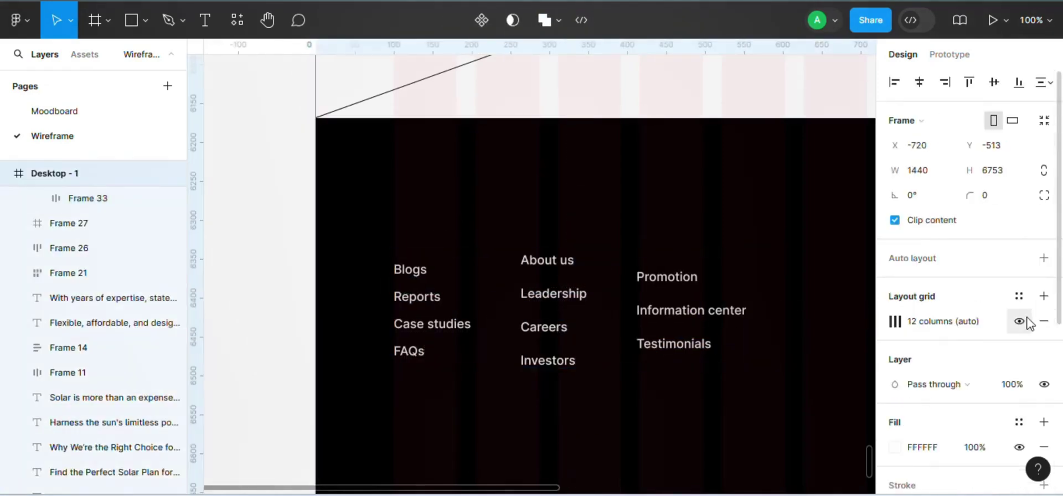
left_click(1045, 321)
double_click(455, 288)
key("alt+Up")
key("alt+Up")
key("alt+Up")
key("alt+Up")
key("alt+Up")
key("alt+Up")
key("alt+Up")
key("alt+Up")
key("alt+Up")
key("alt+Up")
key("alt+Up")
key("alt+Up")
key("alt+Up")
key("alt+Up")
key("alt+Up")
key("alt+Up")
key("alt+Up")
key("alt+Up")
key("alt+Up")
key("alt+Up")
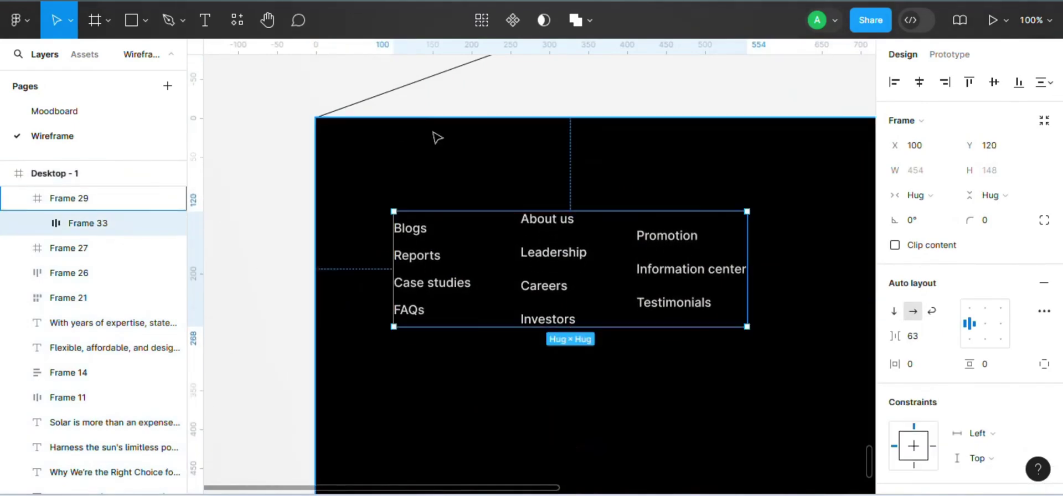
- Align the lists to the top of their row and set the item spacing of the second and third lists to 16
left_click(969, 308)
left_click(684, 264)
left_click(551, 279, "shift")
left_click(916, 336)
type("16")
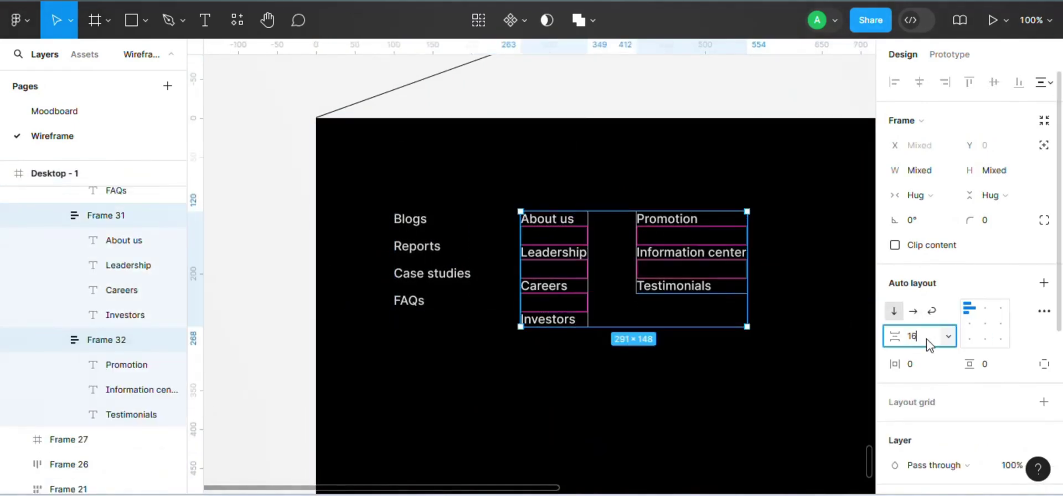
key("Return")
- Widen the row of footer link lists to 792 and set the spacing between the lists to Auto
left_click(438, 275)
left_click(692, 349)
double_click(674, 249)
scroll(799, 440, "right", 9)
key("ctrl+minus")
key("ctrl+minus")
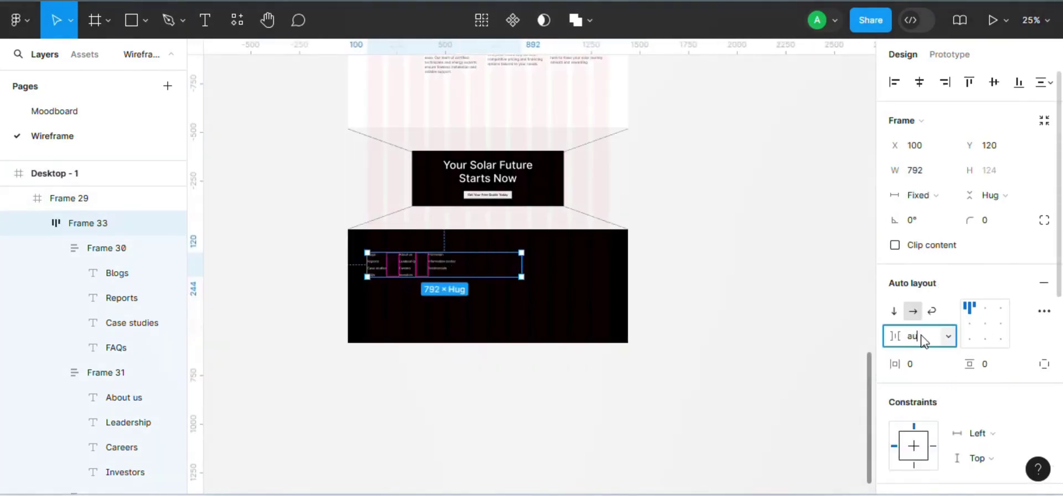
left_click(681, 432)
- Draw a white frame about 314 wide in the footer, beside the third link list, and set its height to 44
key("ctrl+plus")
key("ctrl+plus")
left_click_drag(622, 489, 677, 488)
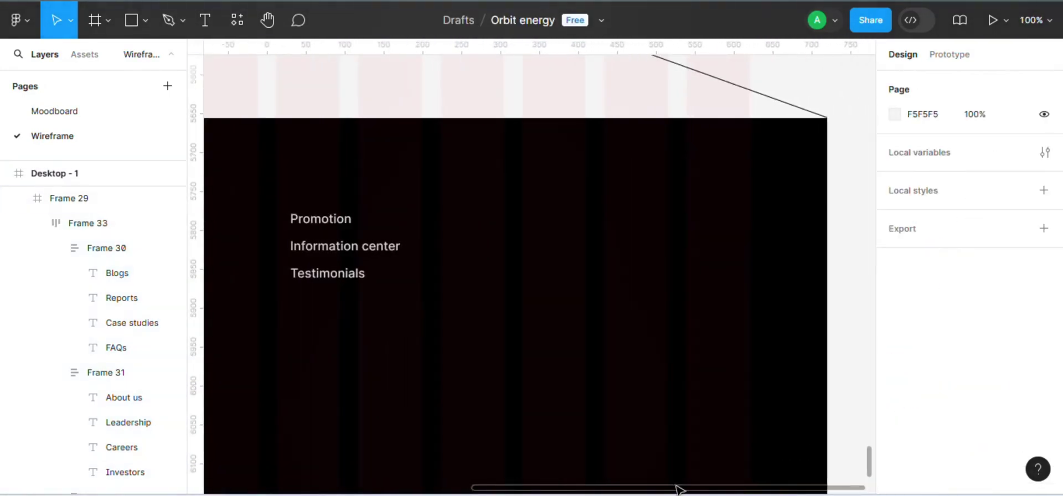
key("f")
mouse_move(522, 197)
left_mouse_down()
mouse_move(745, 247)
mouse_move(748, 238)
left_mouse_up()
scroll(1047, 360, "down", 3)
left_click(1045, 321)
scroll(991, 183, "up", 3)
left_click(991, 172)
type("44")
key("Return")
- Copy the "Get Your Free Quote Today" button into the white footer frame and change its text to "Subscribe"
scroll(393, 195, "up", 2)
double_click(349, 149)
left_click_drag(349, 149, 739, 380, "alt")
double_click(600, 380)
type("Su")
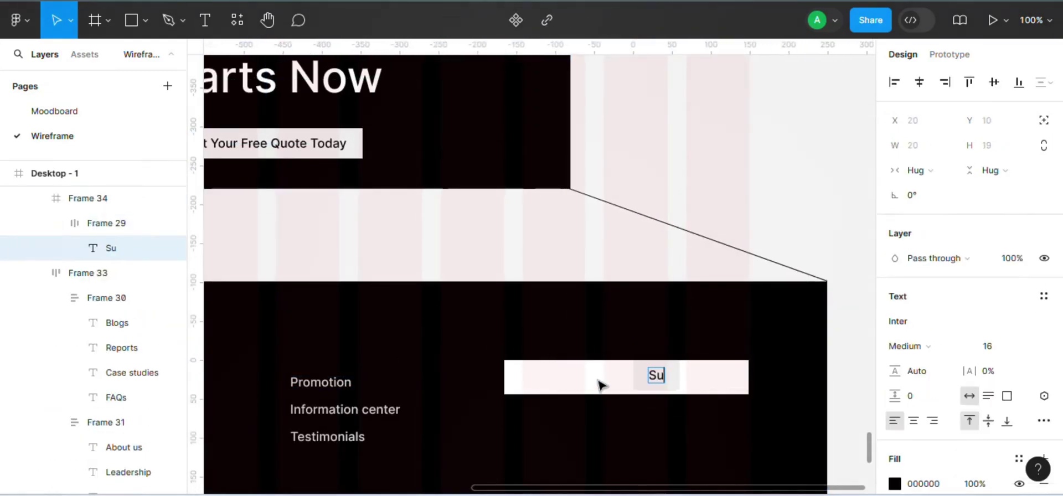
left_click(616, 381)
- Recolour the Subscribe button to F0F0F0 text on a 000000 fill and move it to the right end of the white frame
scroll(899, 363, "down", 5)
left_click(895, 334)
left_click(785, 420)
left_click(895, 359)
left_click(708, 420)
left_click_drag(652, 378, 717, 396)
left_click(764, 415)
- Change the Subscribe button's fill to the dark grey 191818
double_click(701, 366)
double_click(700, 366)
left_click(895, 335)
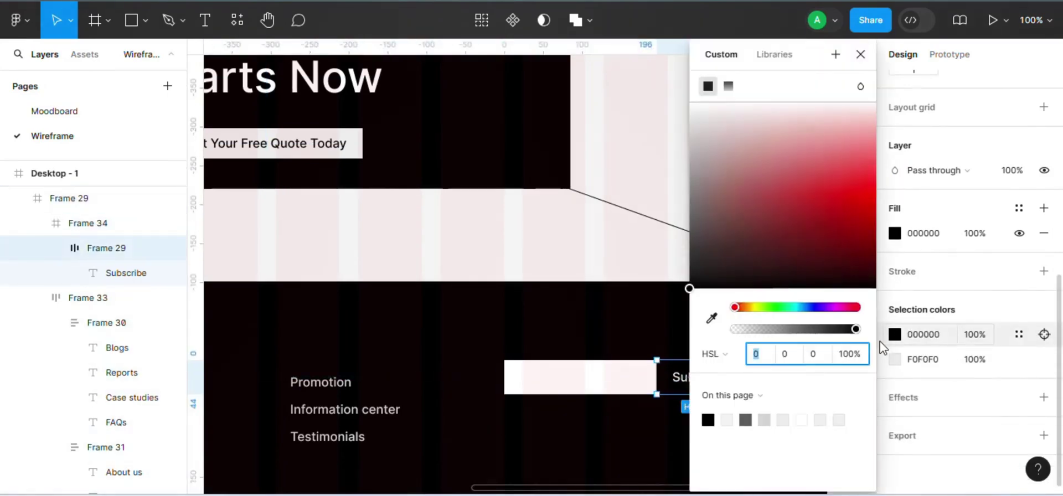
key("Escape")
- Add the placeholder text "Enter your email" in the white area beside the Subscribe button
key("t")
left_click(526, 377)
type("Enter your email")
key("Escape")
- Set the "Enter your email" text to Regular weight, size 14 and a grey colour
left_click(936, 222)
left_click(936, 135)
left_click(989, 221)
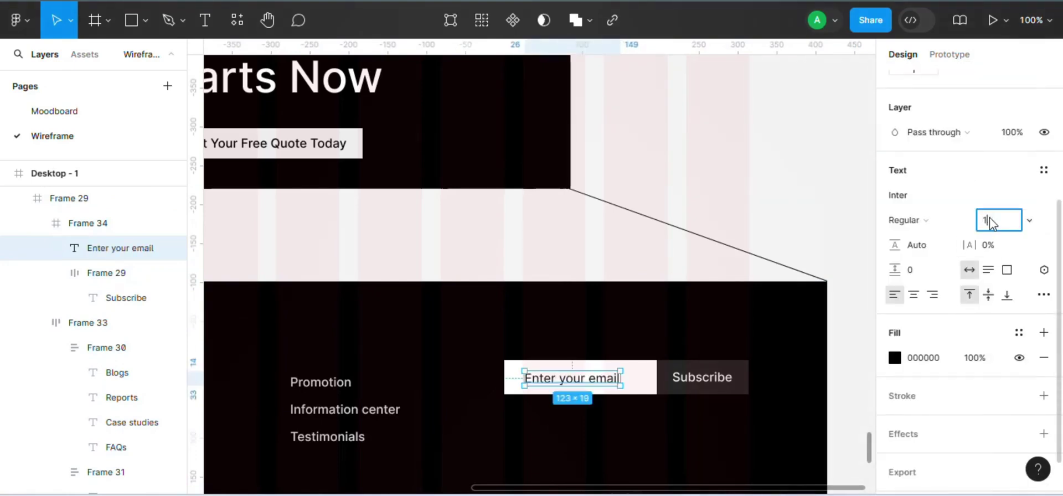
type("14")
left_click(895, 359)
left_click(691, 220)
left_click(559, 457)
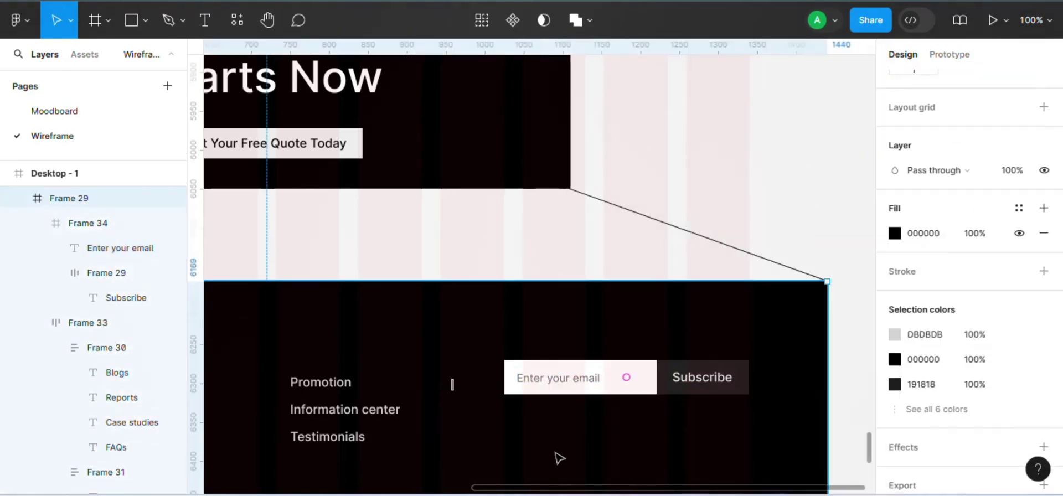
- Copy the crossed circle placeholder from further up the page into the footer and scale it to 40
scroll(861, 429, "down", 3)
left_click_drag(869, 457, 862, 380)
left_click(596, 258)
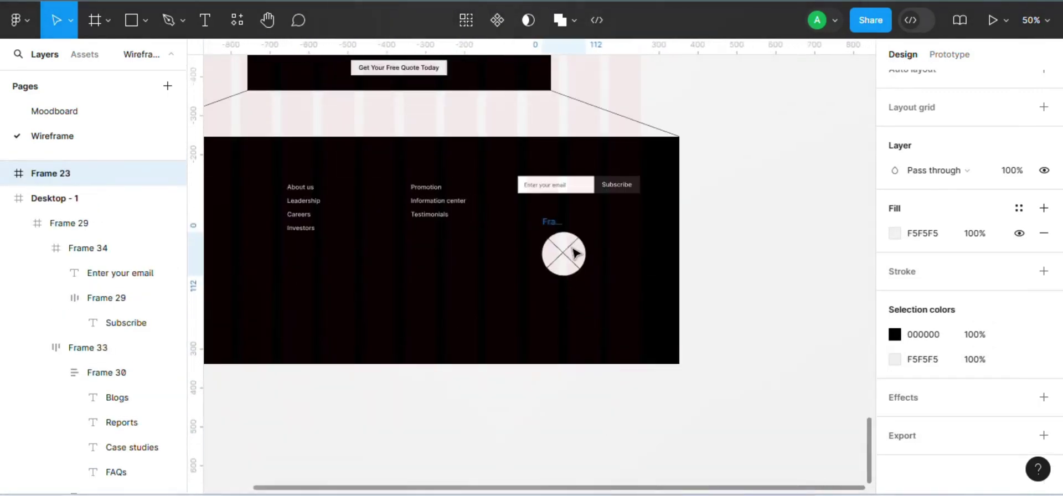
key("k")
left_click_drag(585, 275, 567, 257)
left_click(983, 316)
type("40")
key("Return")
- Place two copies of the circle side by side below the email field and combine them with auto layout
key("ctrl+plus")
left_click_drag(575, 222, 566, 159)
left_click(521, 152, "shift")
key("v")
left_click(1044, 283)
- Duplicate the second circle three times to make a row of five circles
double_click(565, 152)
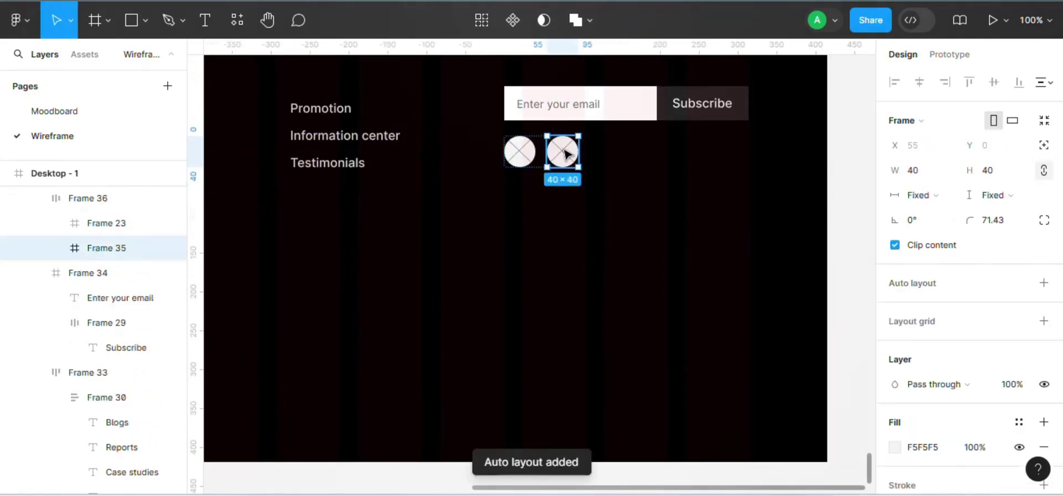
key("ctrl+d")
key("ctrl+d")
key("ctrl+d")
key("Escape")
- Widen the row of circles to 314, matching the email field, and set its spacing to Auto
left_click_drag(707, 151, 742, 150)
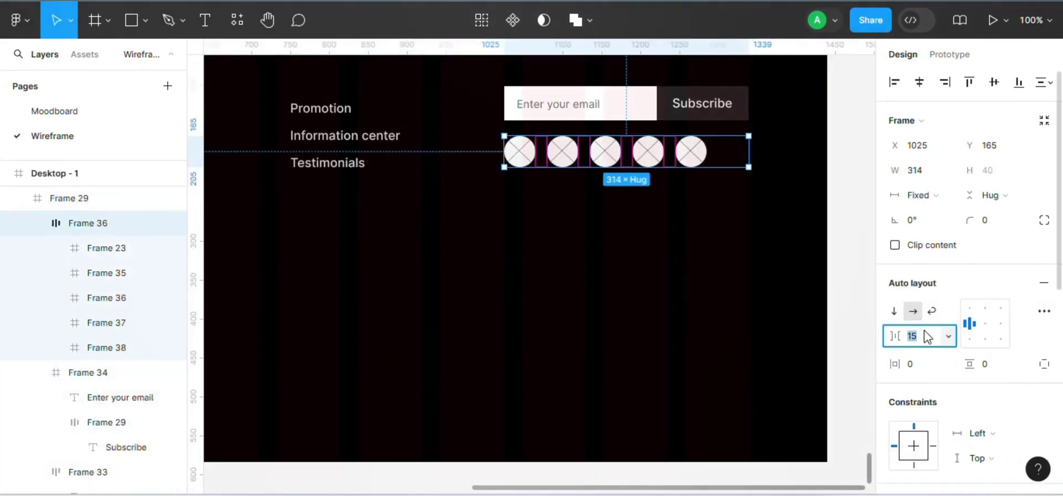
type("a")
key("Return")
key("v")
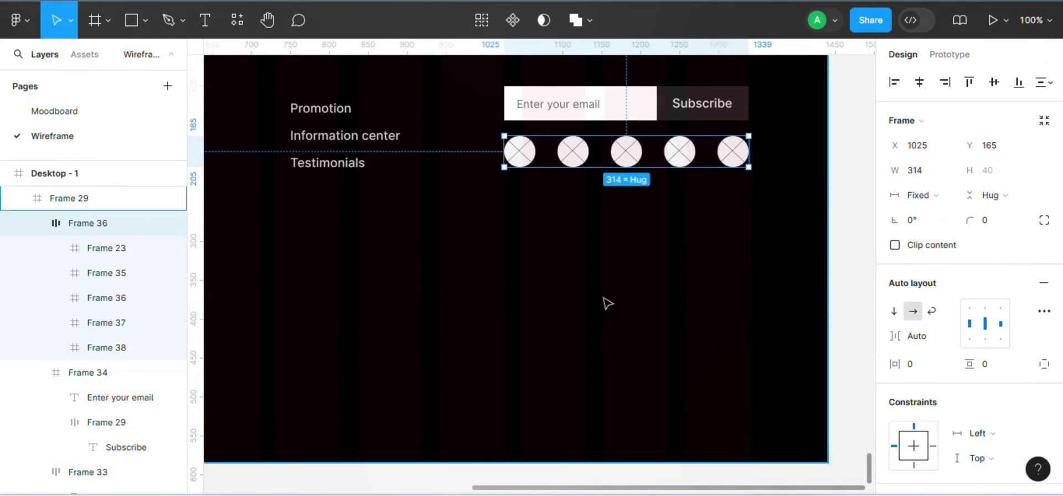
- Draw a full-width horizontal divider line across the footer below the link columns and give its stroke a lighter colour
left_click(605, 304)
key("ctrl+minus")
left_click_drag(516, 487, 379, 487)
key("l")
mouse_move(265, 283)
left_mouse_down()
mouse_move(817, 244)
mouse_move(754, 283)
mouse_move(705, 269)
left_mouse_up()
left_click(895, 335)
left_click(695, 177)
left_click(565, 439)
- Copy a footer link to below the divider at X 100, in line with the first link column, and change its text to "Copy right 2024"
scroll(560, 410, "left", 3)
left_click(524, 227, "ctrl")
left_click_drag(524, 228, 391, 286)
key("Right")
key("Right")
key("Right")
key("Right")
key("Right")
key("Right")
key("Right")
key("Right")
key("Right")
key("Right")
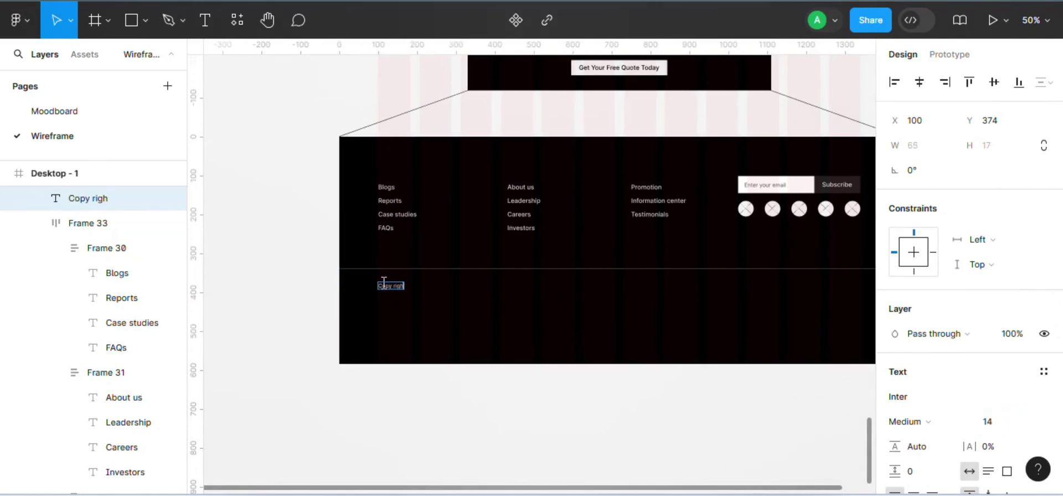
type("4")
- Move the copyright text up closer to the divider line, to Y 364
left_click(436, 317)
key("alt+Up")
key("alt+Up")
key("alt+Up")
key("alt+Up")
key("alt+Up")
key("alt+Up")
key("alt+Up")
key("alt+Up")
- Duplicate the copyright text below the email column as "Terms of service" and duplicate it again beside that as "Privacy policy"
left_click_drag(405, 287, 741, 277)
scroll(759, 295, "up", 3)
scroll(759, 295, "right", 3)
double_click(731, 297)
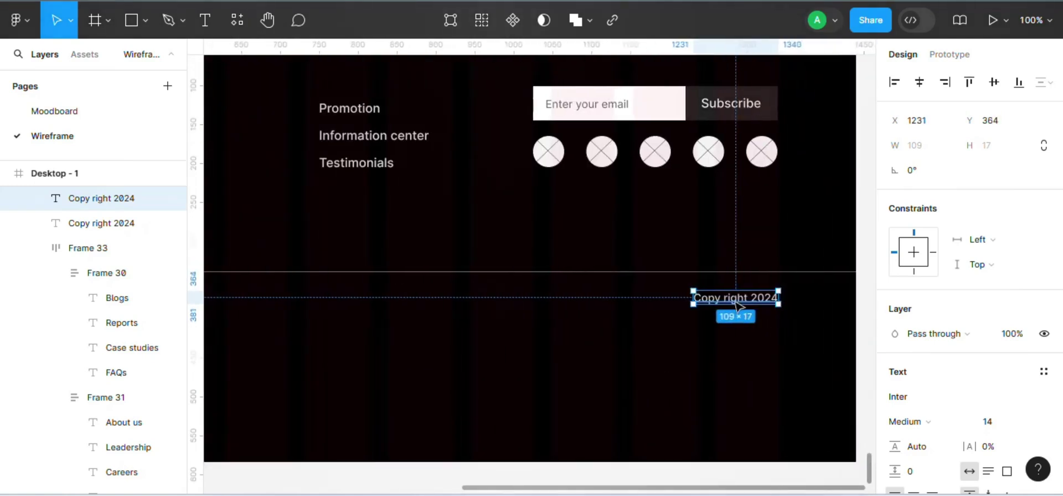
key("BackSpace")
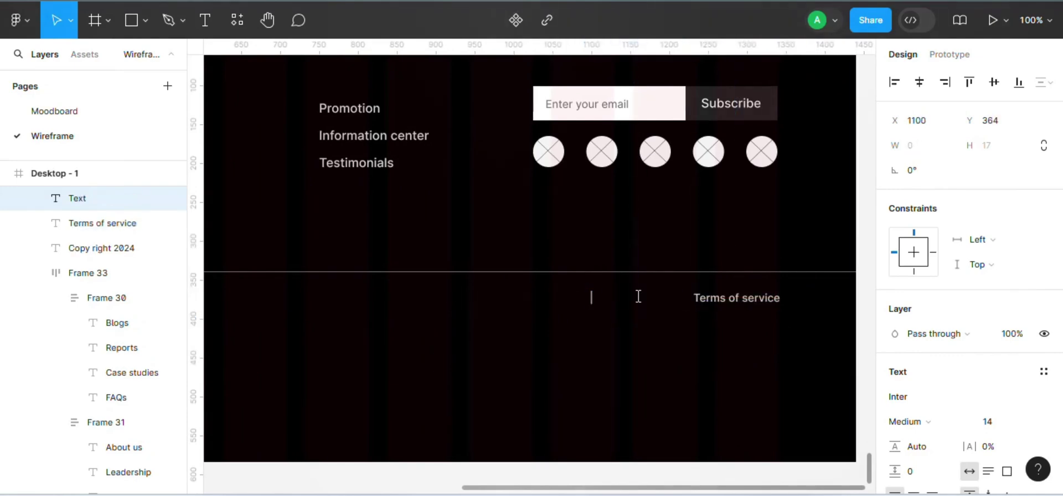
left_click(746, 308)
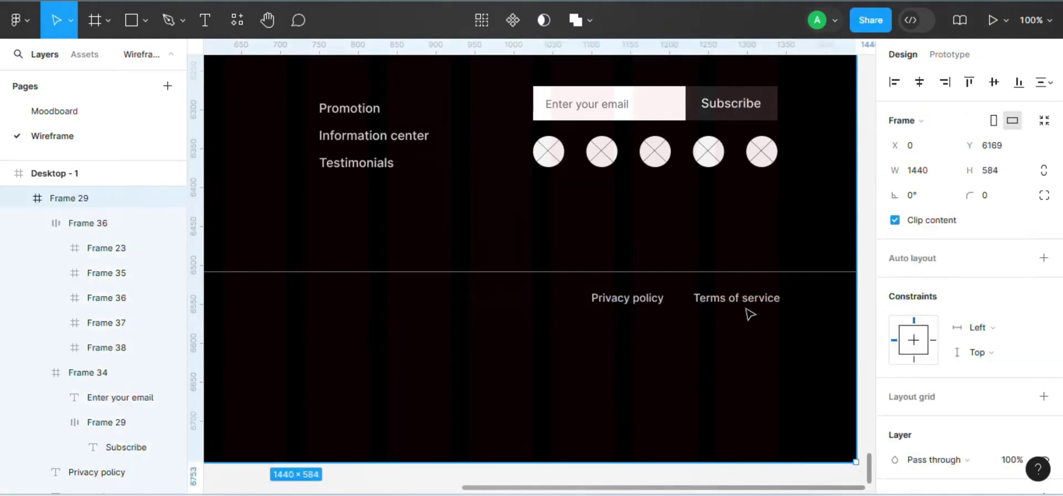
- Combine Privacy policy and Terms of service with auto layout and nudge the row into line with the Subscribe button's outer edge
double_click(742, 301)
left_click(654, 300, "shift")
scroll(1042, 300, "down", 5)
scroll(1046, 202, "up", 4)
left_click(1045, 194)
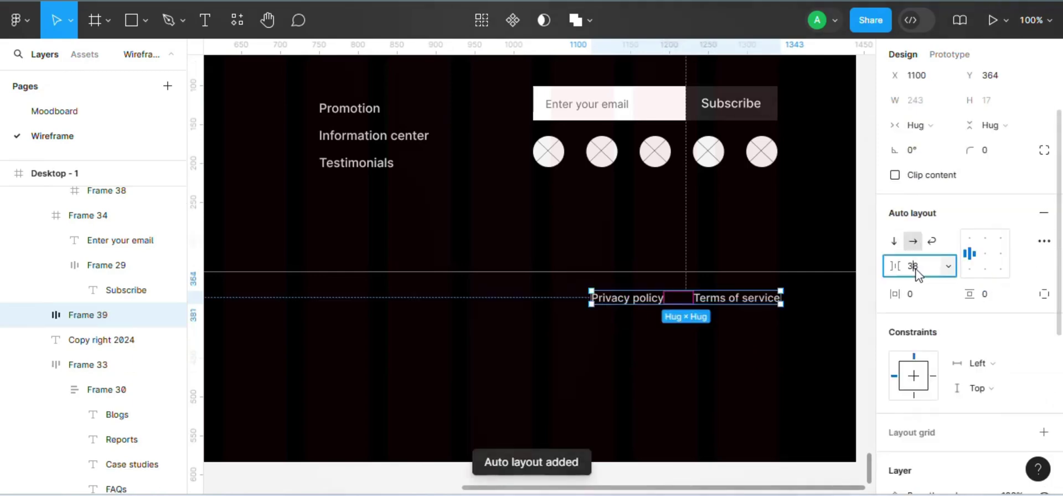
key("alt+Left")
key("alt+Left")
key("alt+Left")
left_click(800, 307)
- Shorten the Desktop - 1 frame to a height of 6651, trimming the empty space below the copyright row
key("ctrl+minus")
key("ctrl+minus")
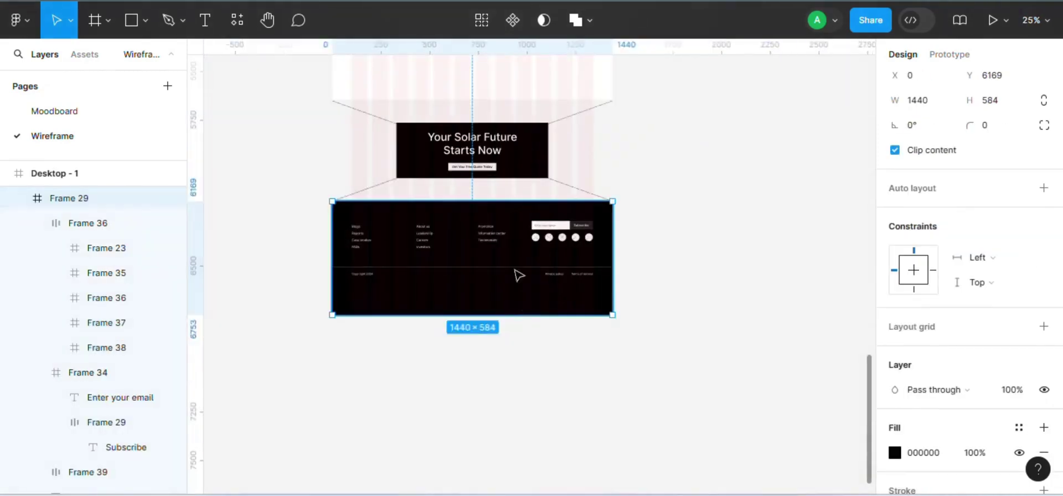
left_click_drag(513, 303, 512, 295)
left_click(541, 325)
left_click(509, 307)
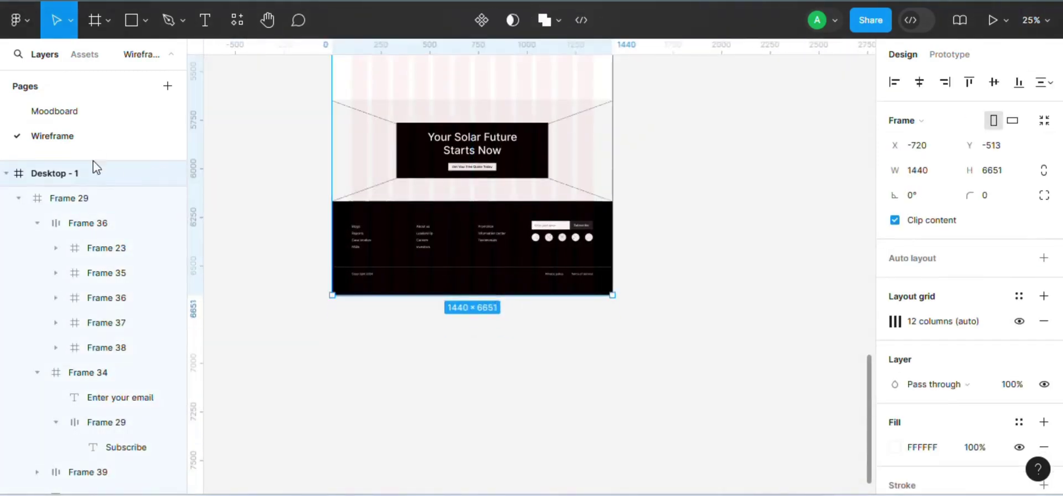
- Hide the 12-column layout grid on the Desktop - 1 frame and look over the page without it
left_click(1019, 321)
scroll(833, 64, "up", 20)
scroll(770, 254, "down", 10)
scroll(771, 254, "up", 10)
- Present the wireframe as a prototype and review the page from the hero section down to the footer
left_click(993, 20)
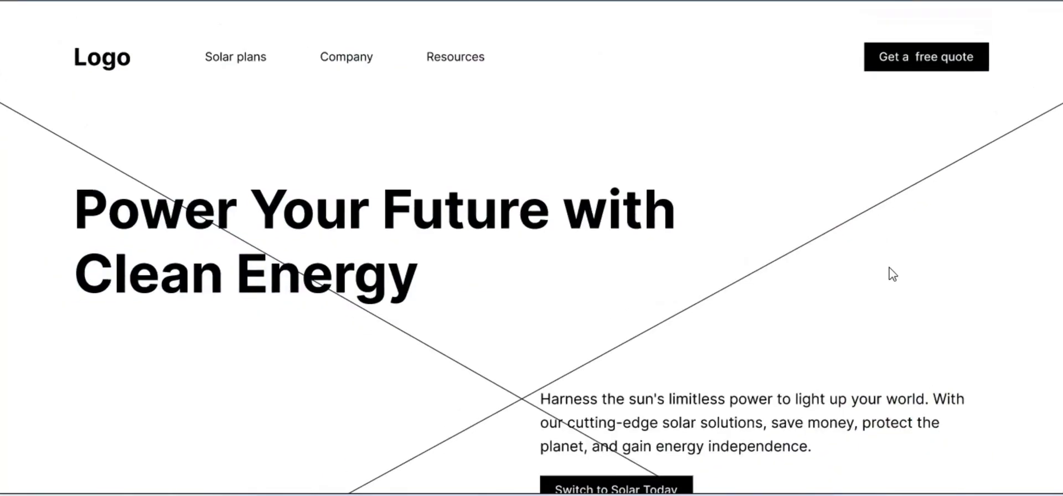
scroll(893, 274, "down", 15)
scroll(846, 166, "down", 15)
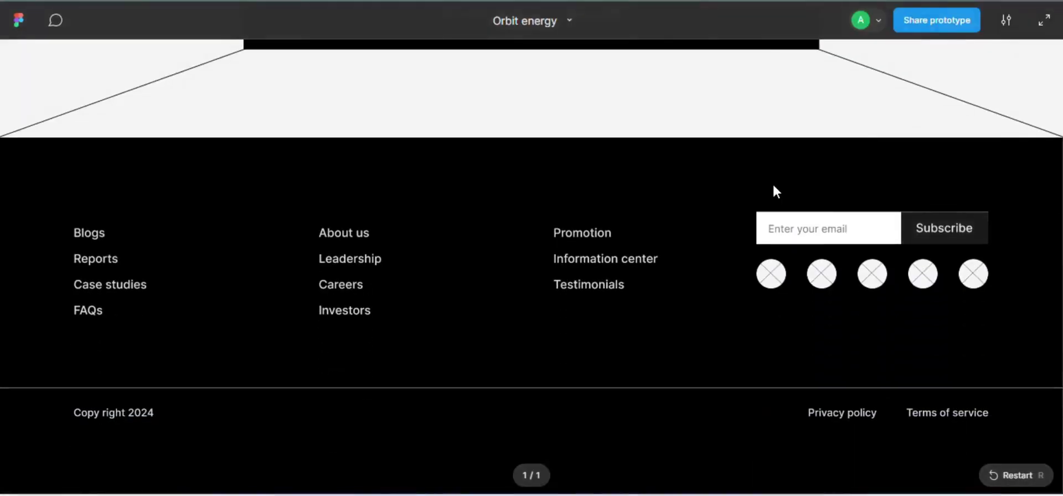